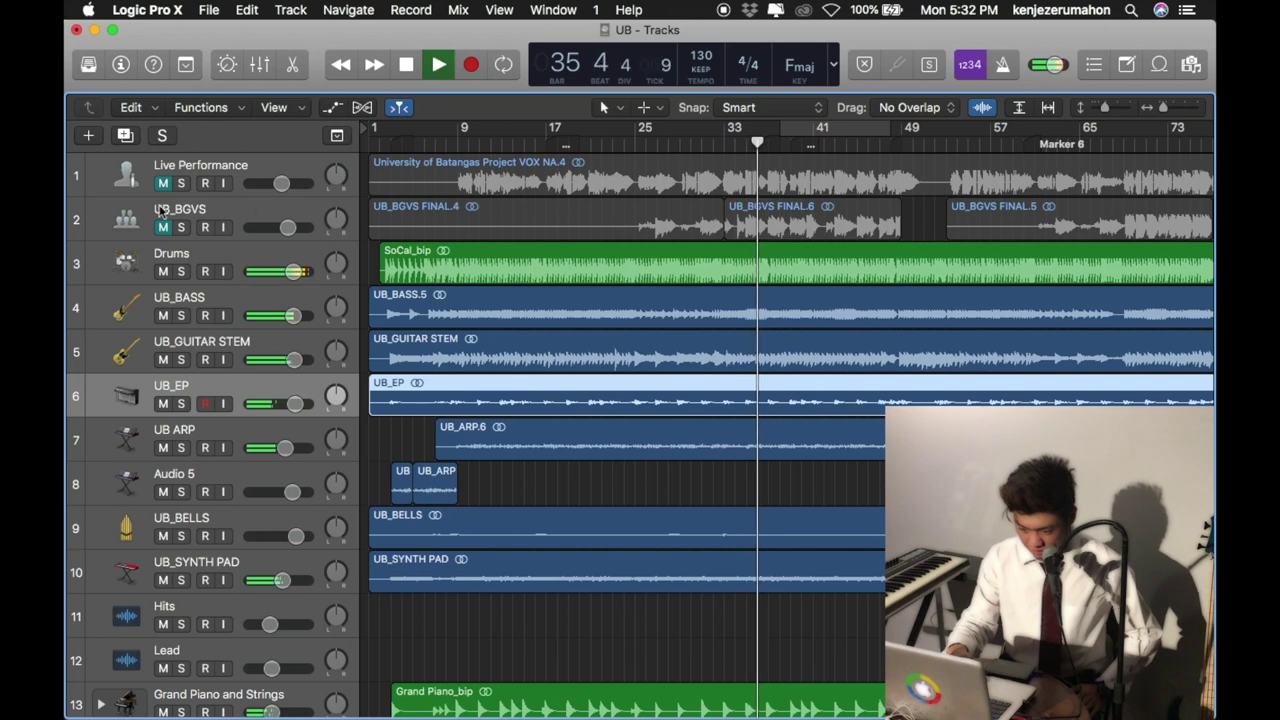
# Unmute the Live Performance and UB_BGVS tracks, and stop playback with the playhead back at bar 1.
pyautogui.moveTo(163, 183); pyautogui.dragTo(163, 228)
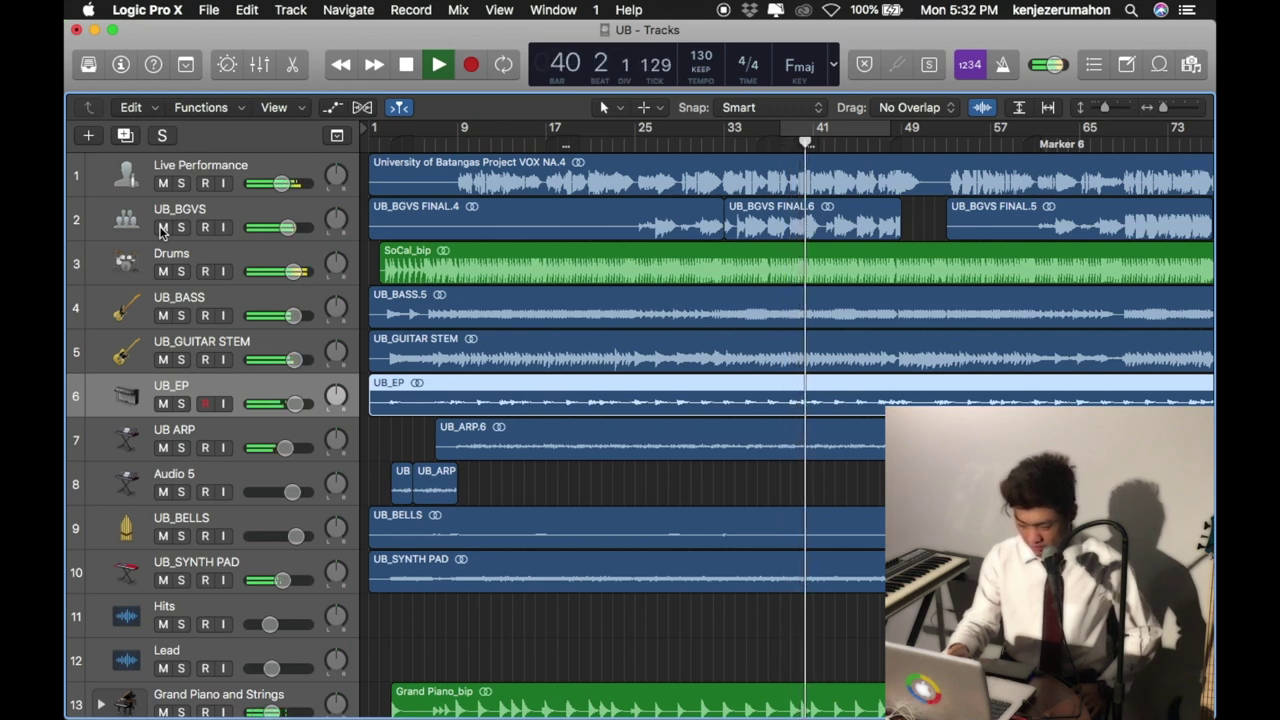
pyautogui.press('space')
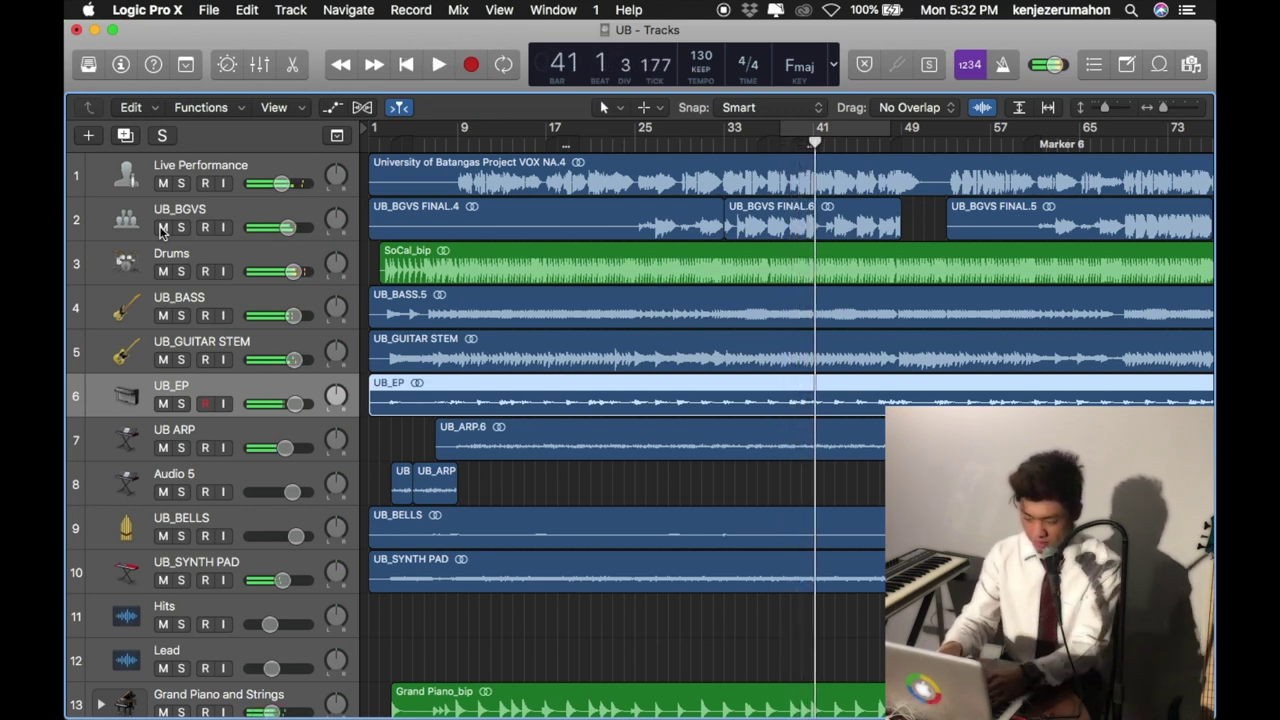
pyautogui.press('Return')
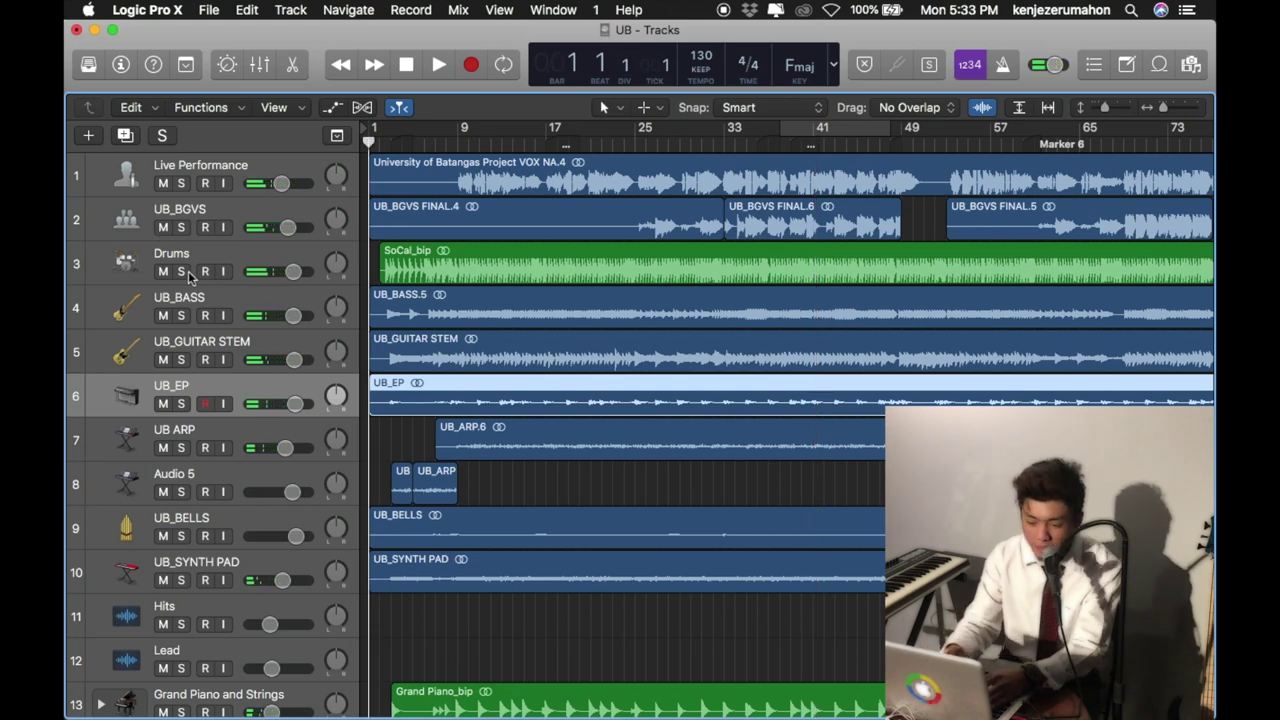
# Solo the Drums track and listen to it from bar 33 to about bar 37.
pyautogui.click(181, 271)
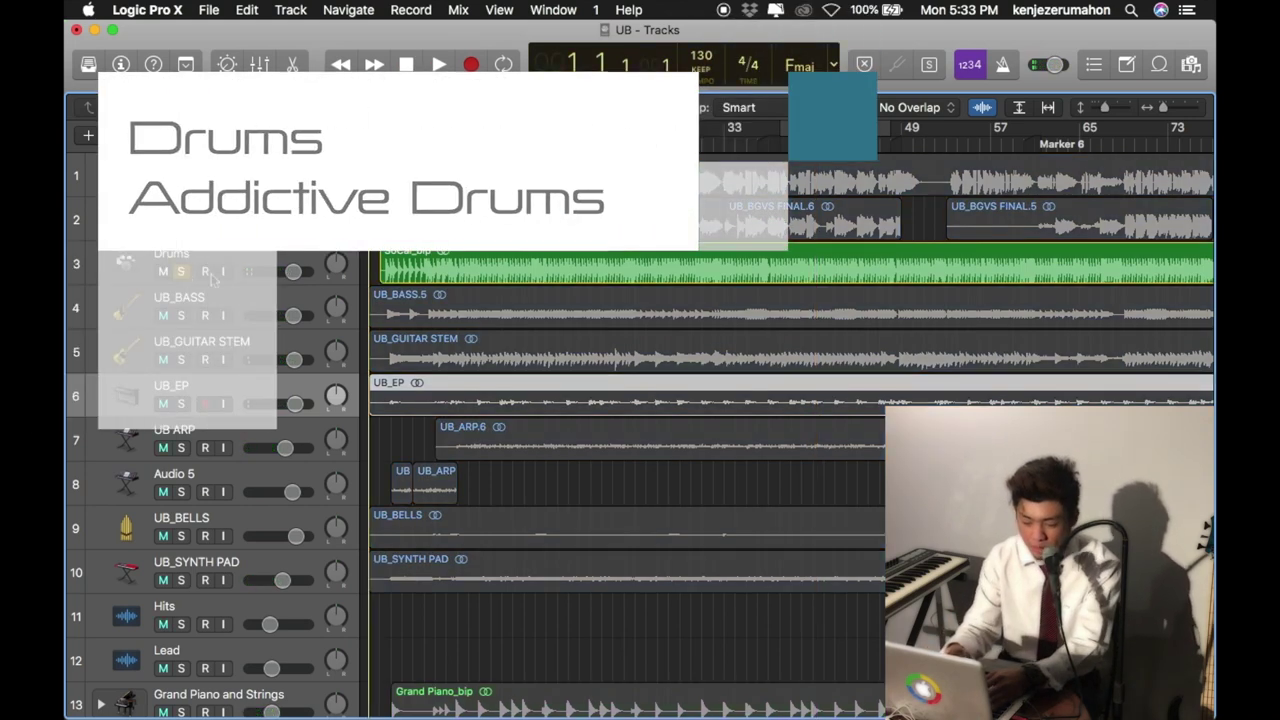
pyautogui.click(722, 140)
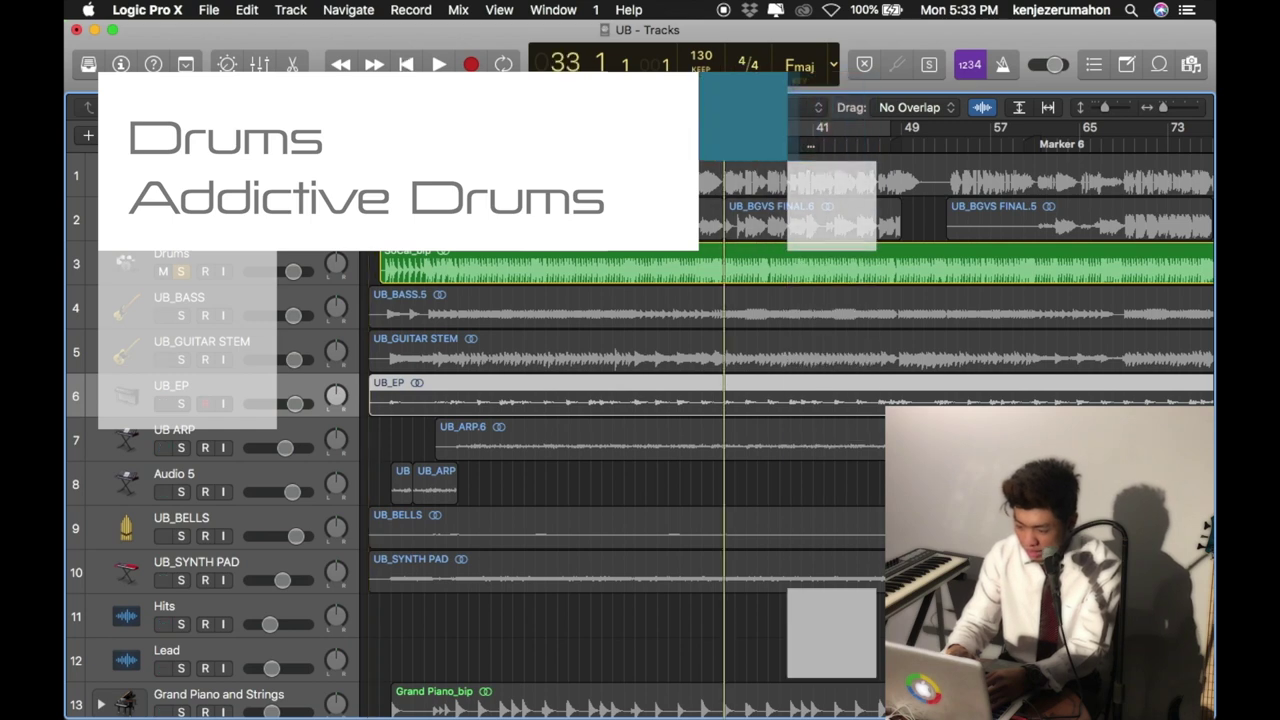
pyautogui.press('super+Right')
pyautogui.press('super+Right')
pyautogui.press('super+Right')
pyautogui.press('super+Right')
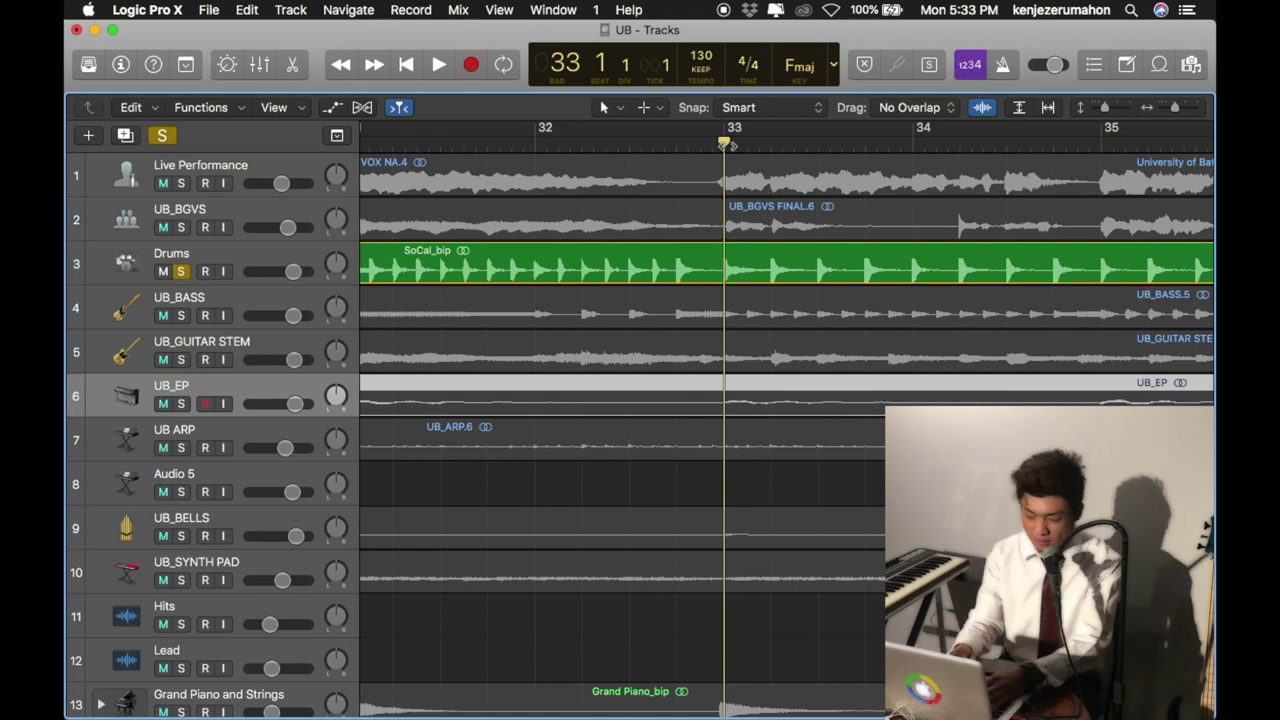
pyautogui.press('space')
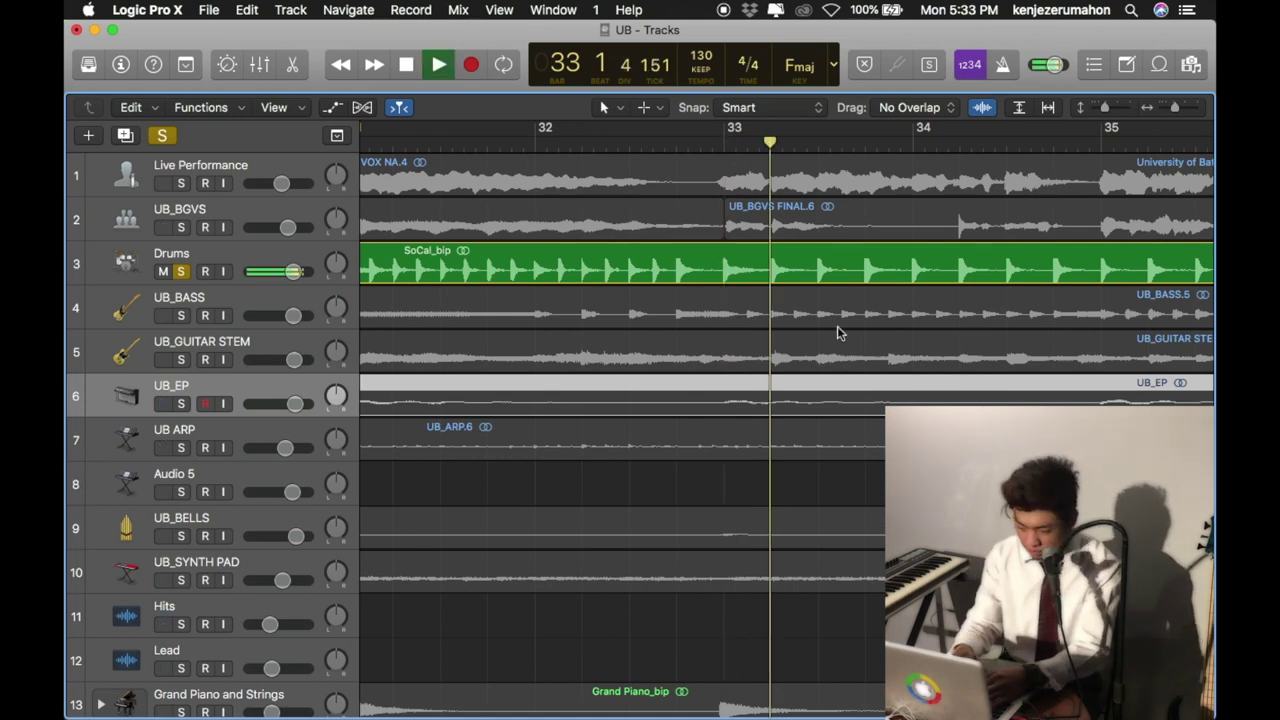
pyautogui.press('super+Left')
pyautogui.press('super+Left')
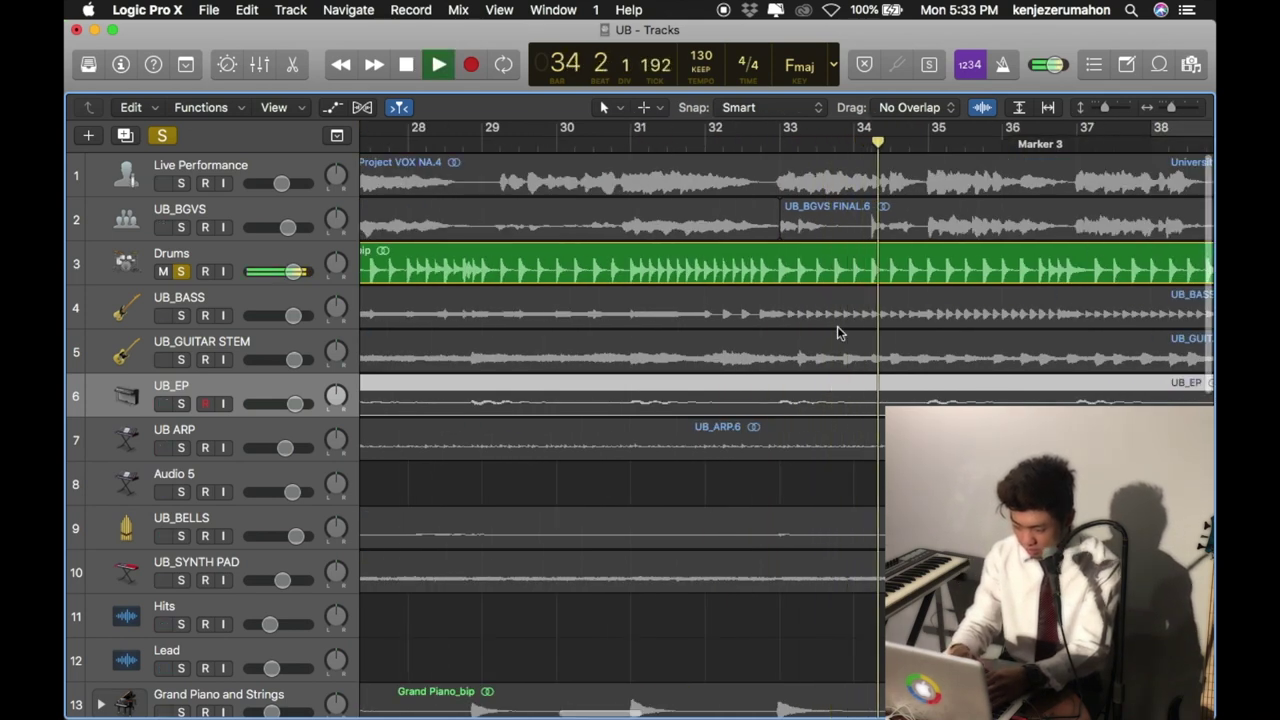
pyautogui.press('super+Left')
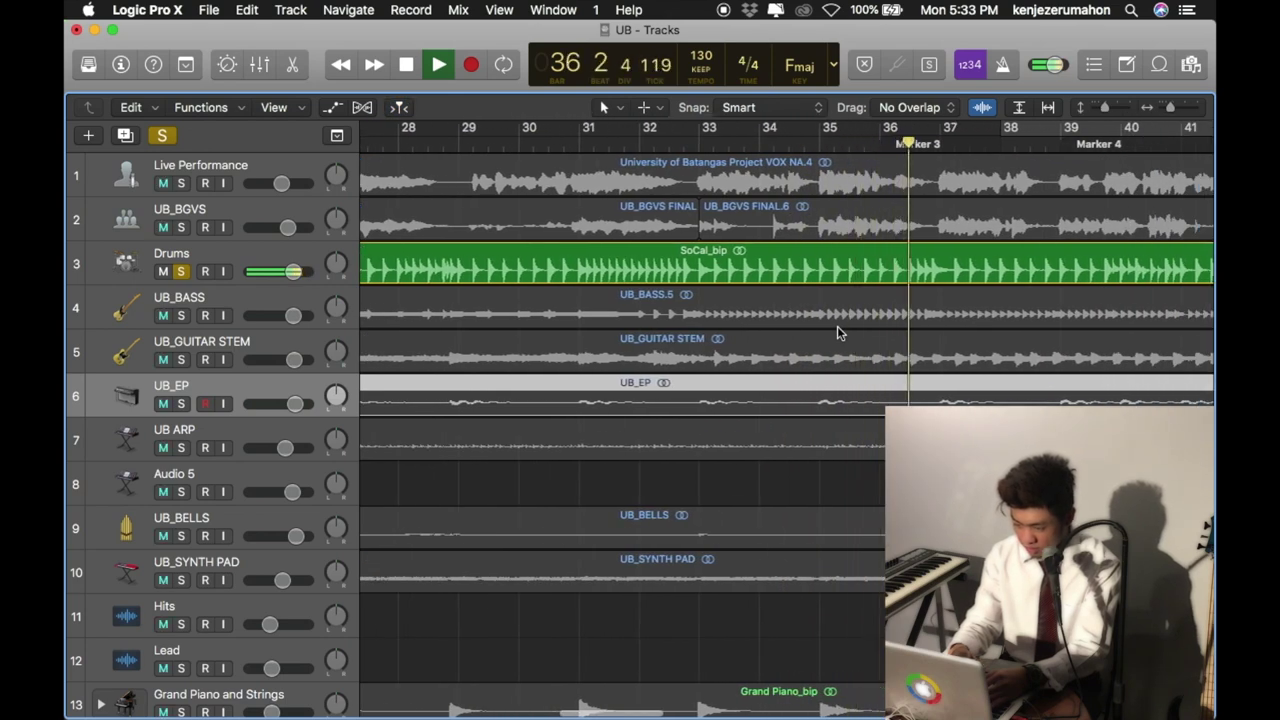
pyautogui.press('space')
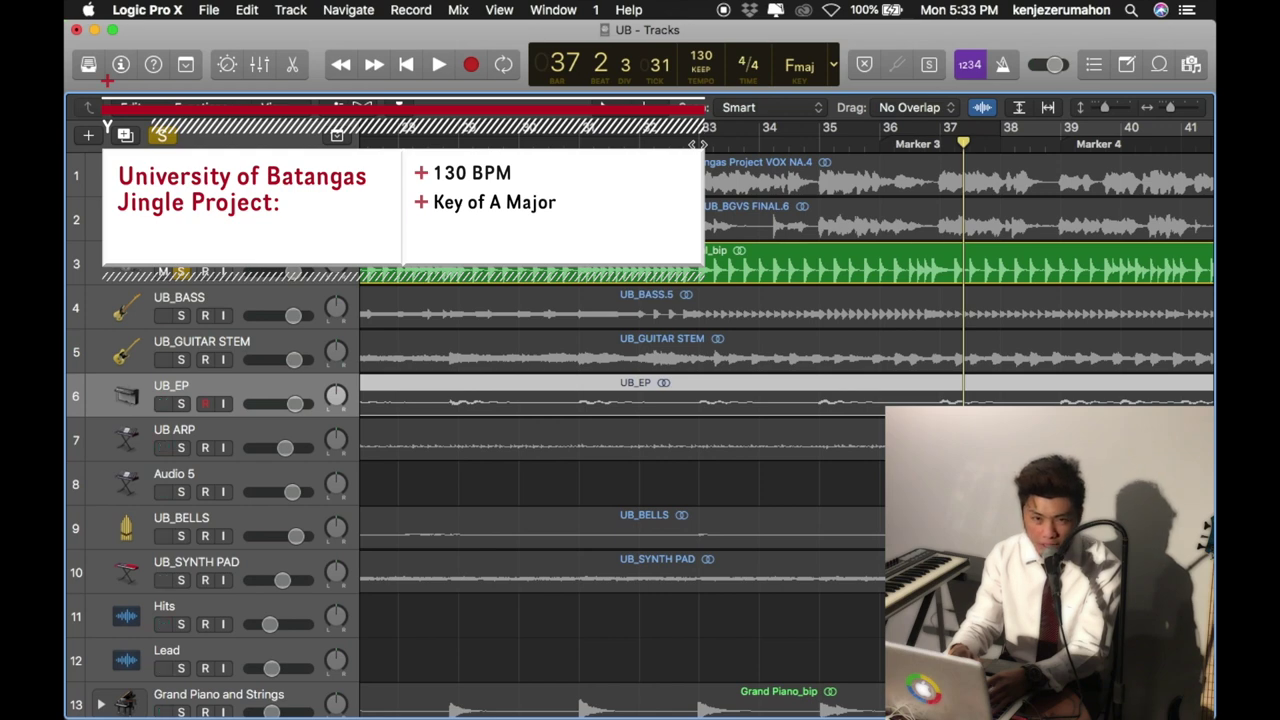
# Solo only the UB_BASS track and listen to it from bar 9 to nearly bar 13.
pyautogui.press('z')
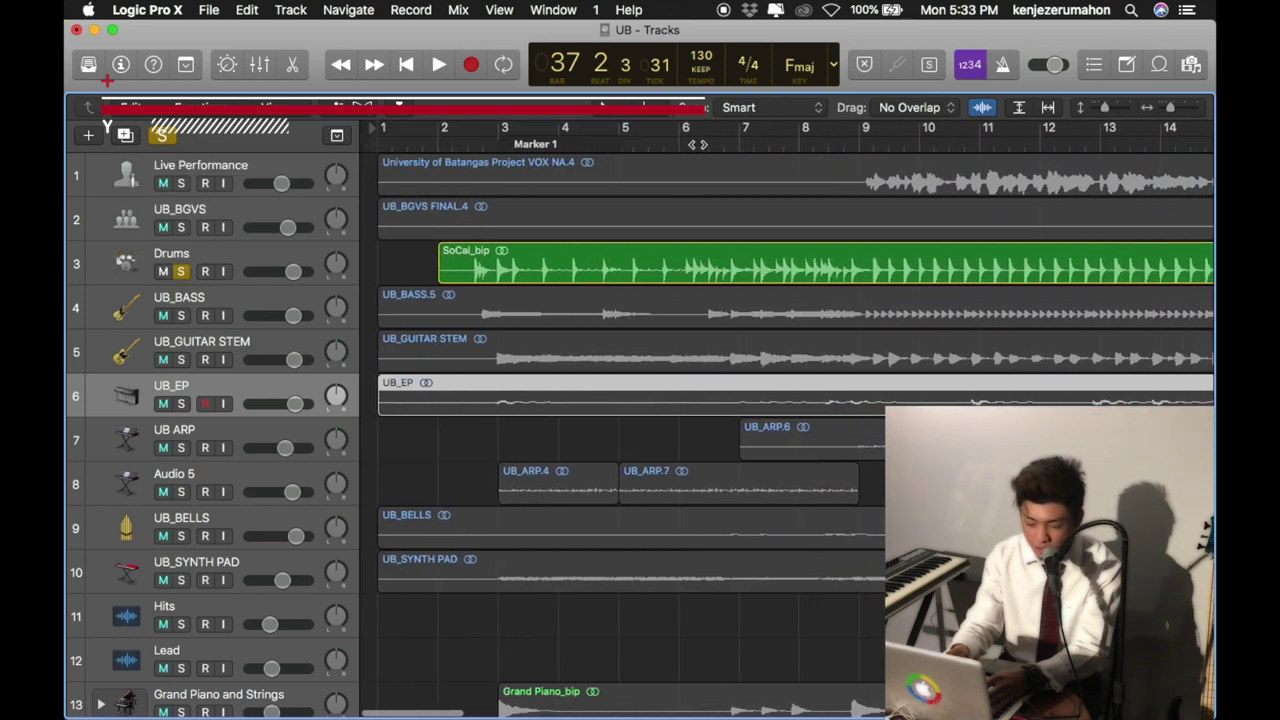
pyautogui.click(181, 316)
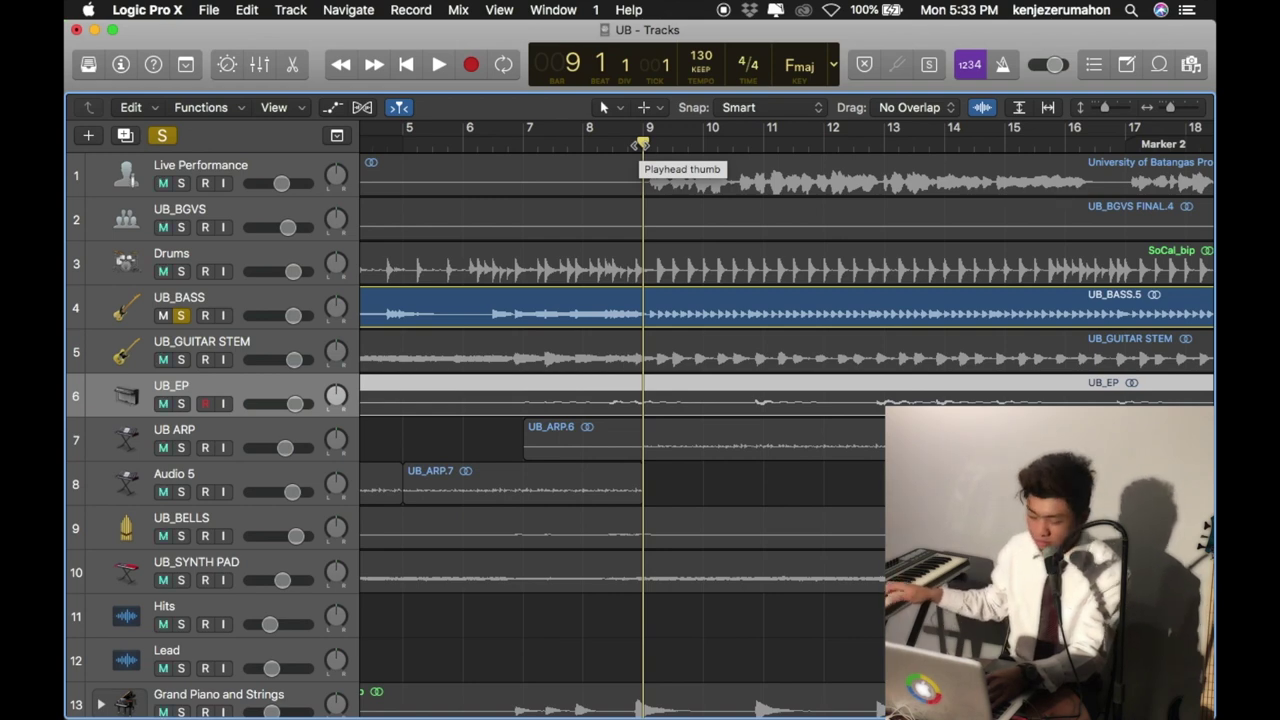
pyautogui.press('space')
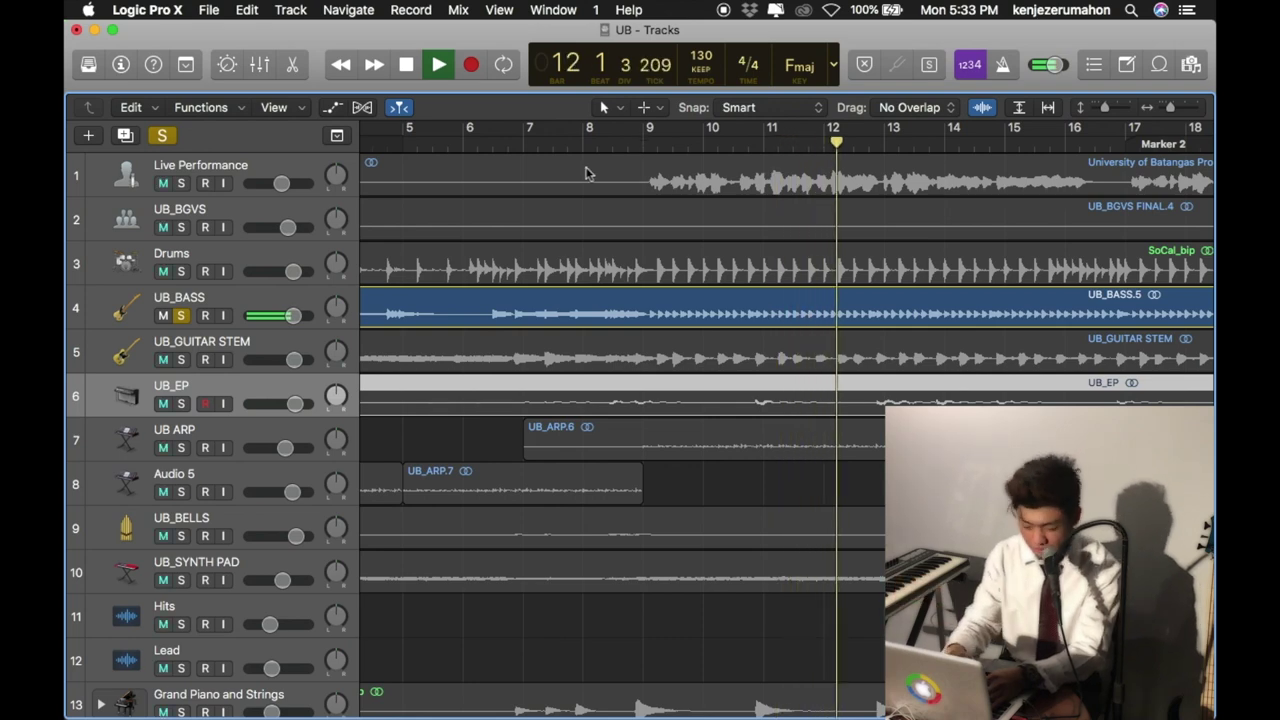
pyautogui.press('space')
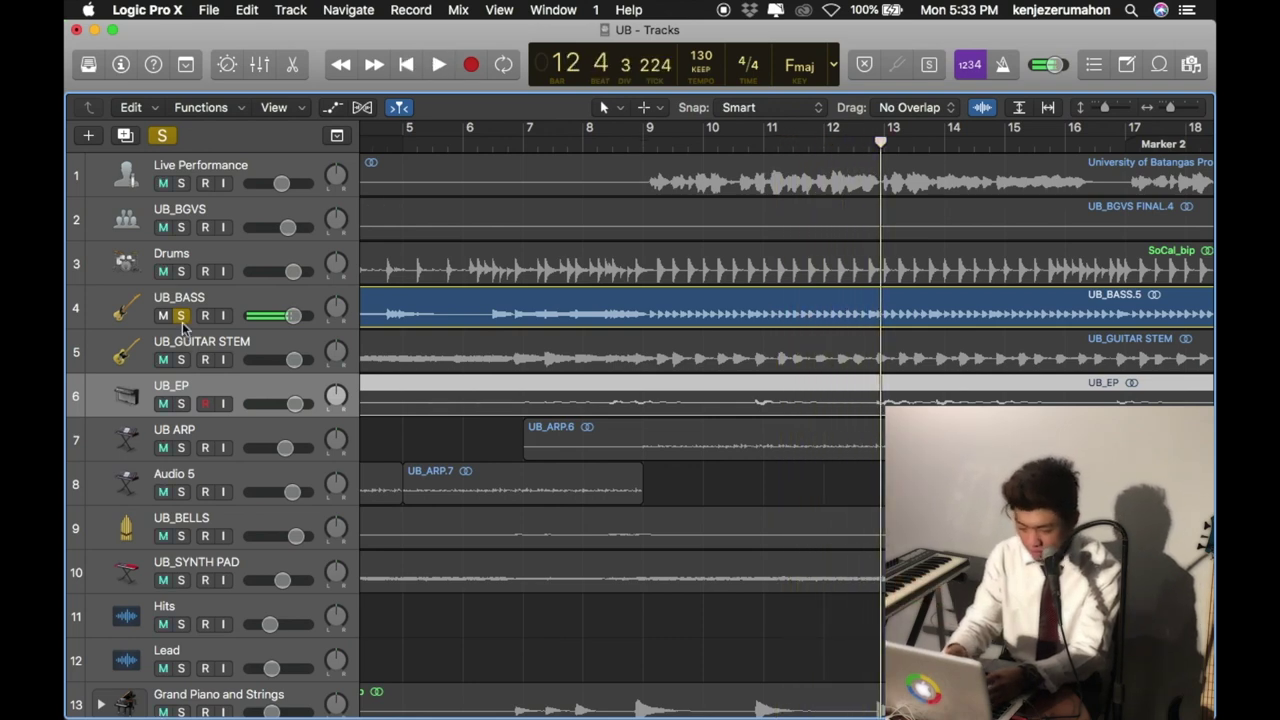
# Move the solo from UB_BASS to UB_GUITAR STEM and listen to the guitar from bar 9 to about bar 11.
pyautogui.click(182, 318)
pyautogui.click(181, 360)
pyautogui.hscroll(-5, 517, 349)
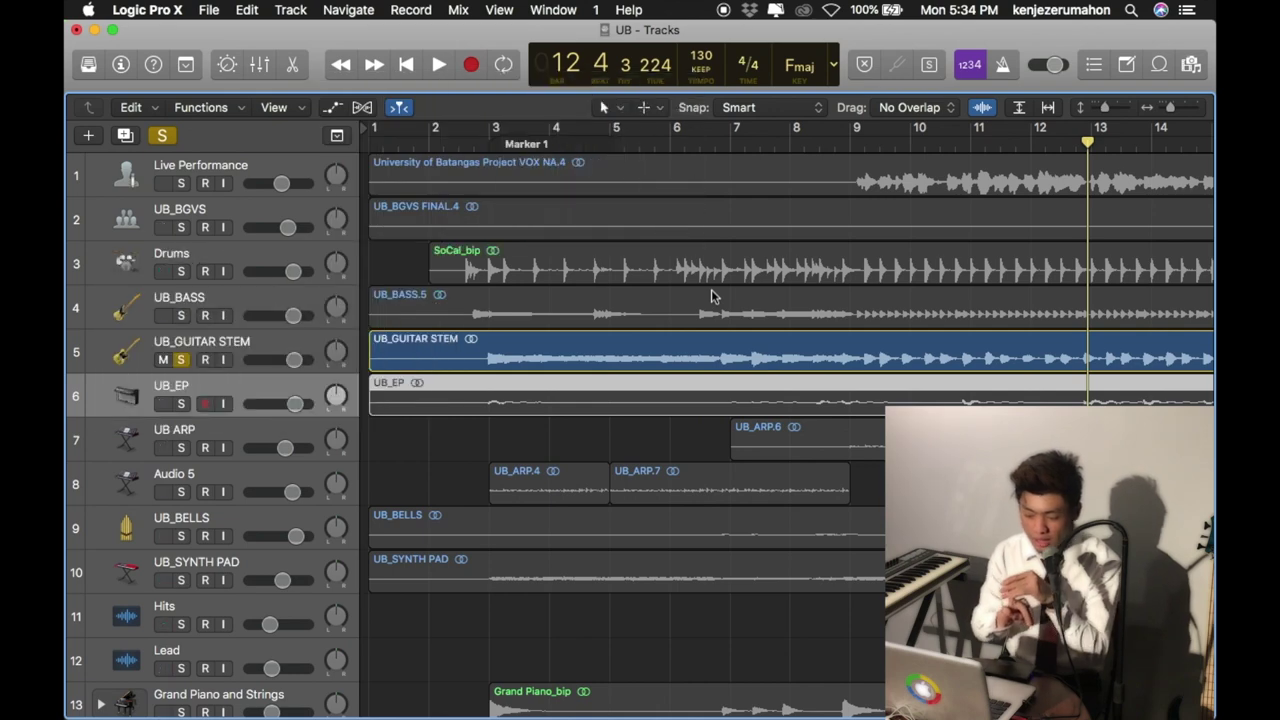
pyautogui.hscroll(7, 620, 199)
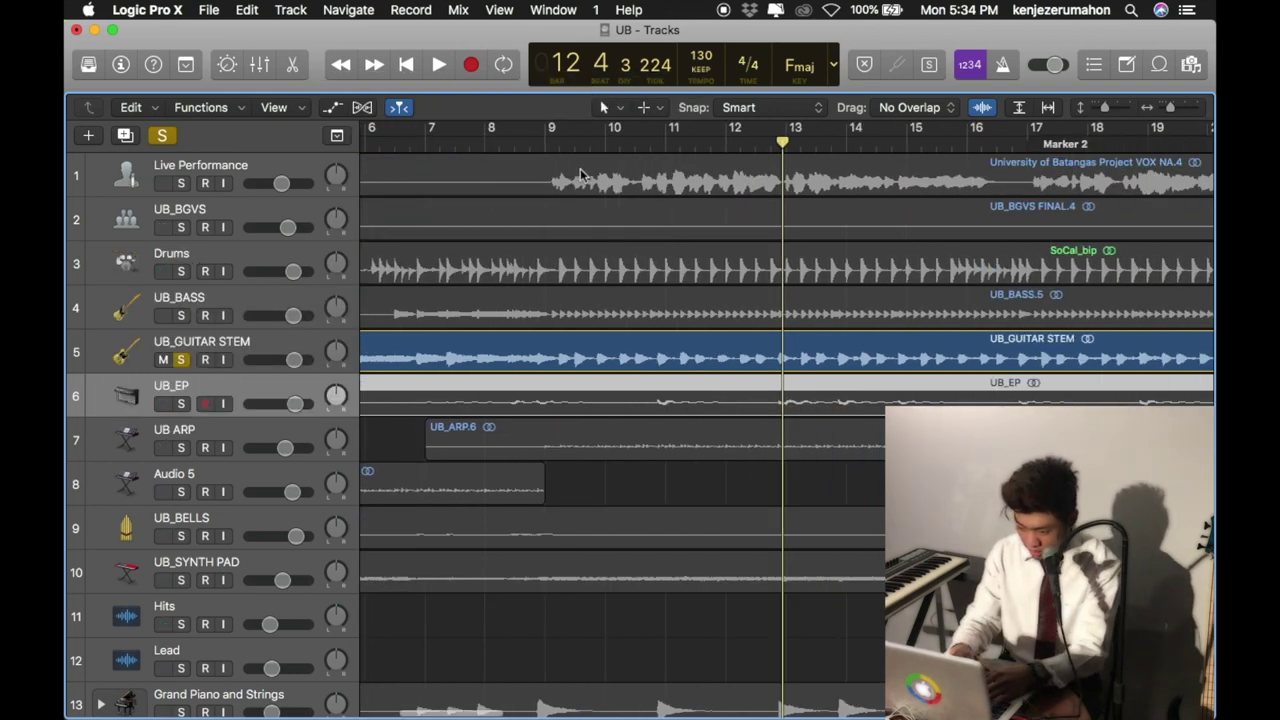
pyautogui.click(545, 146)
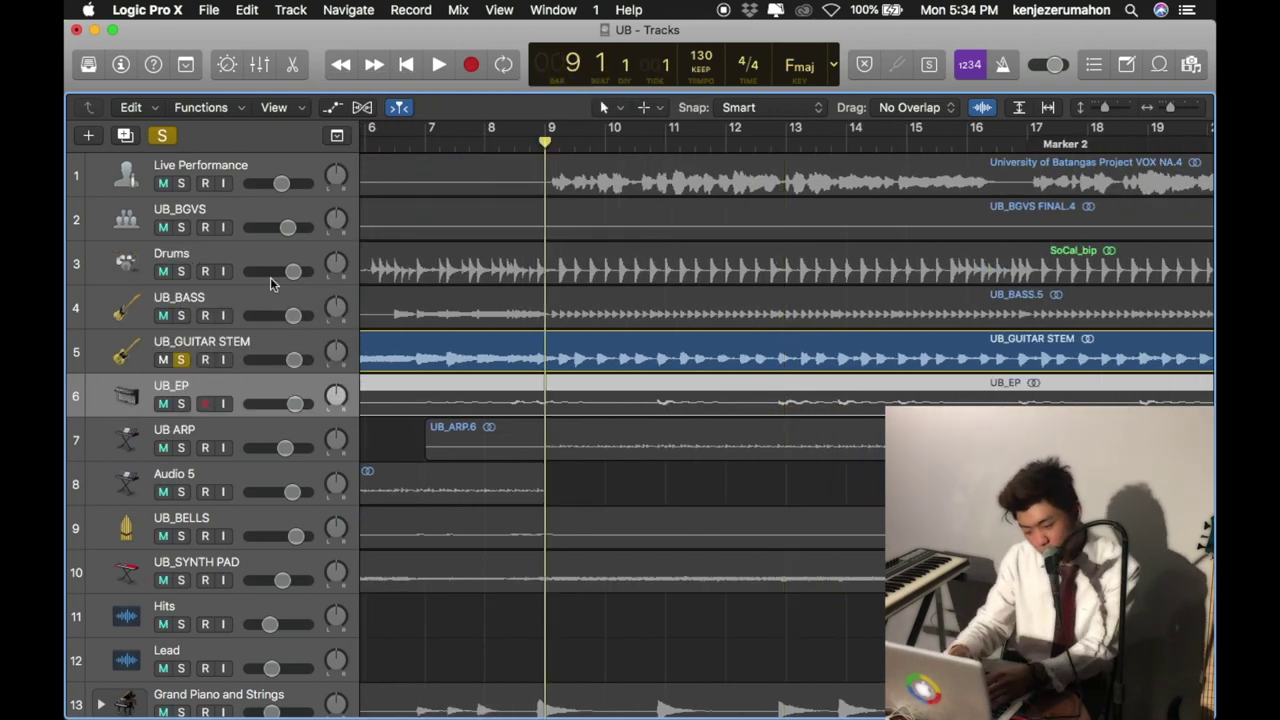
pyautogui.press('space')
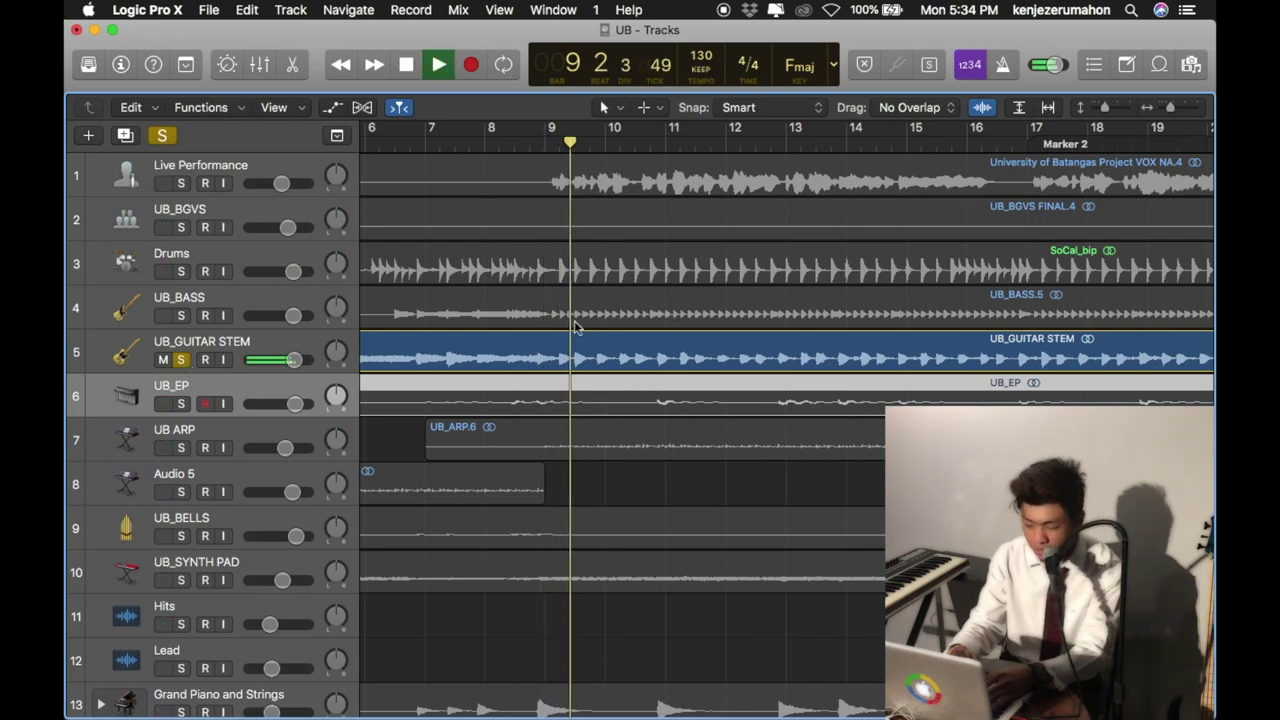
pyautogui.hscroll(-5, 586, 320)
pyautogui.hscroll(12, 586, 319)
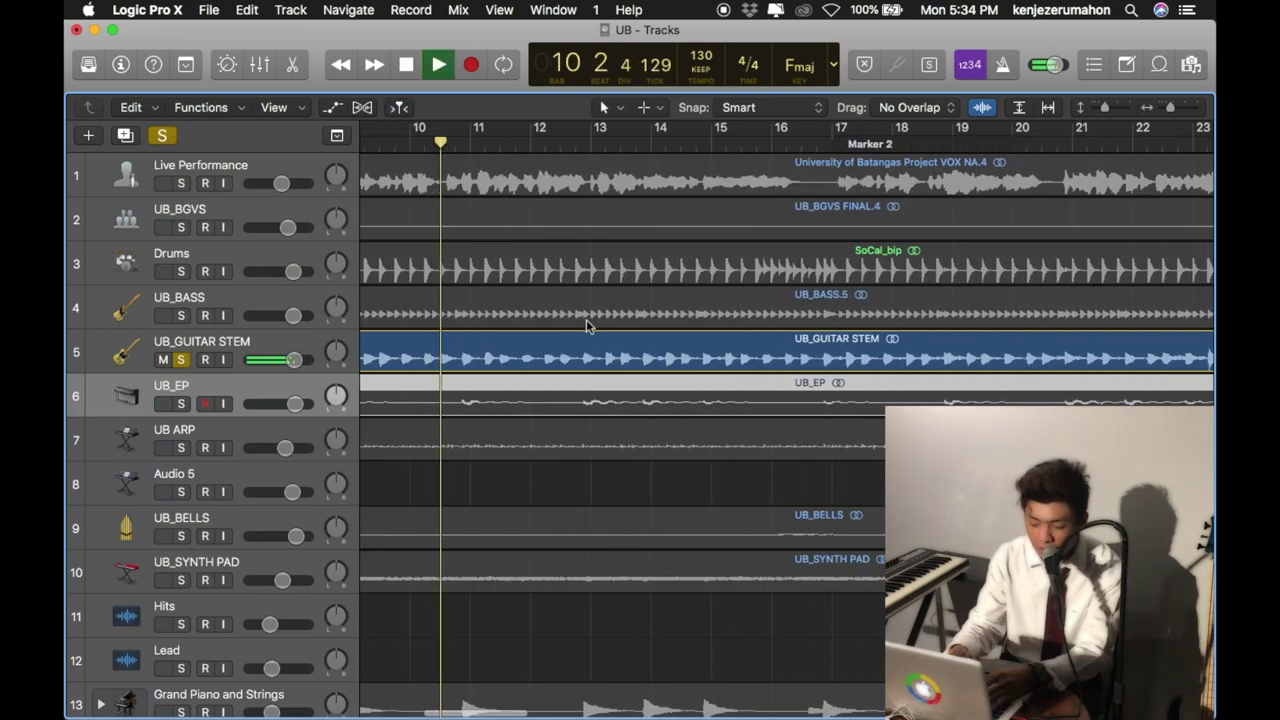
pyautogui.hscroll(8, 742, 210)
pyautogui.press('space')
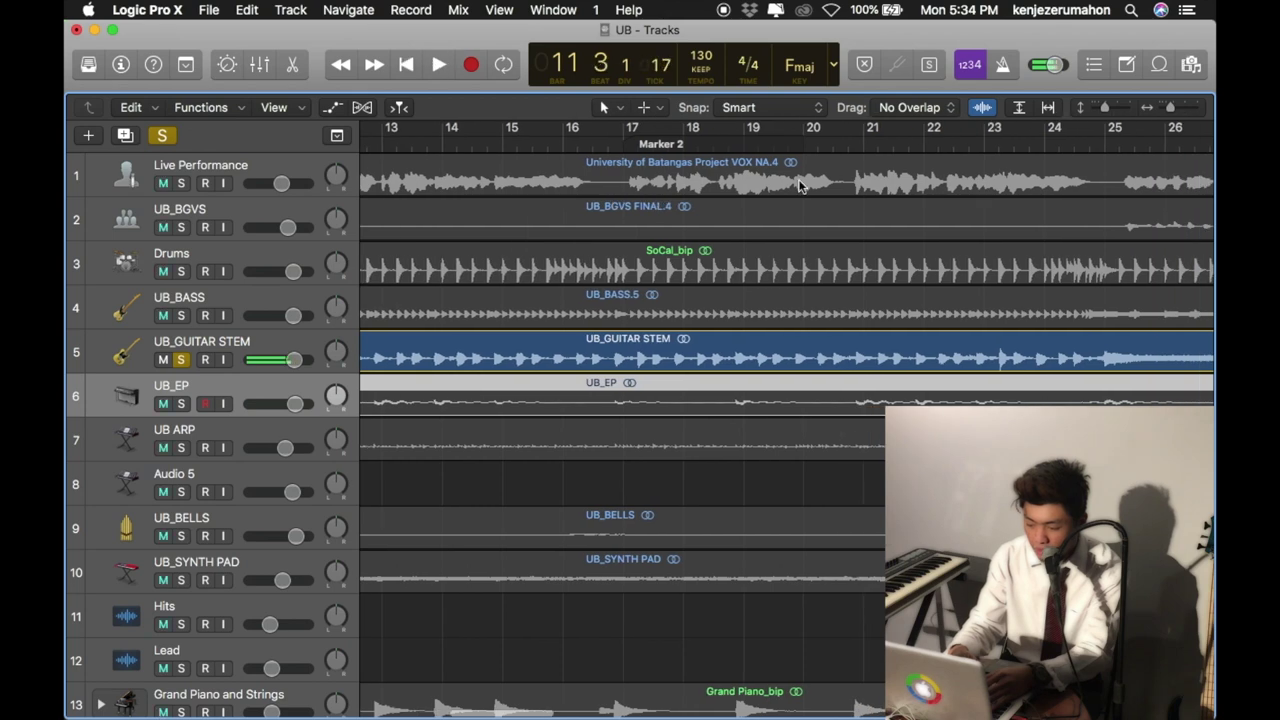
# Listen to the soloed guitar stem from bar 17, at Marker 2, to about bar 20.
pyautogui.click(853, 135)
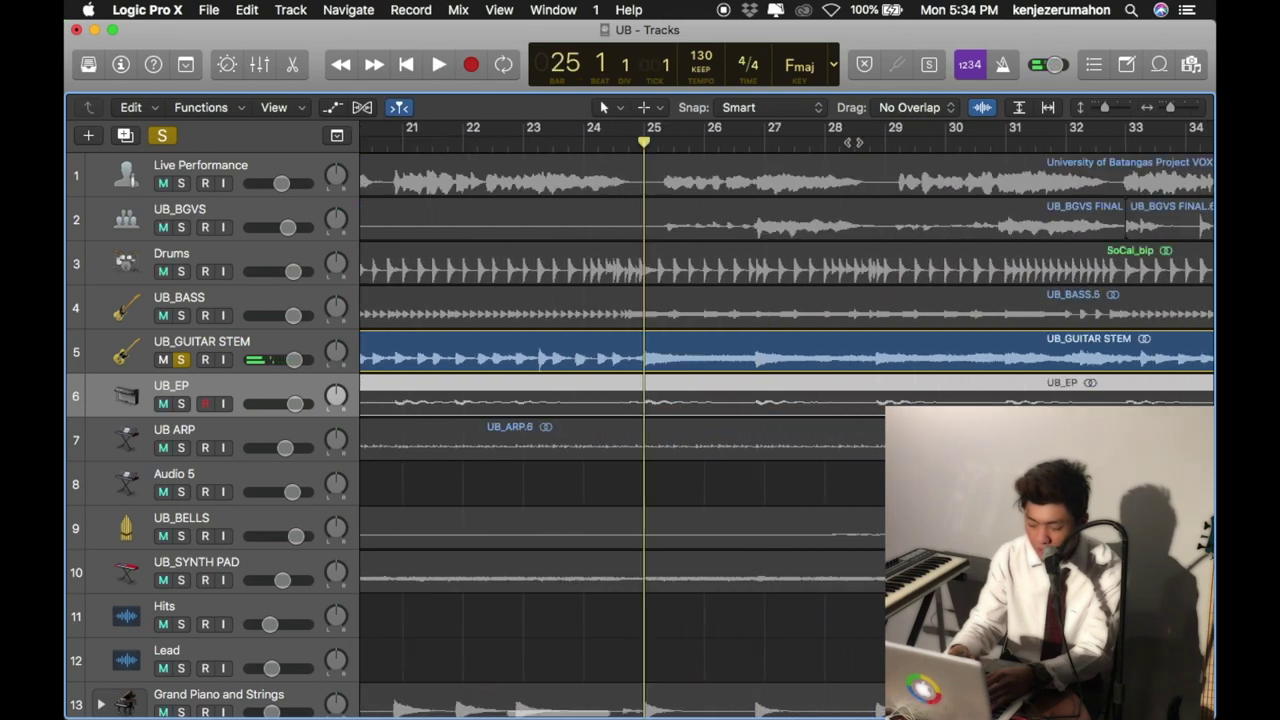
pyautogui.hscroll(-7, 456, 193)
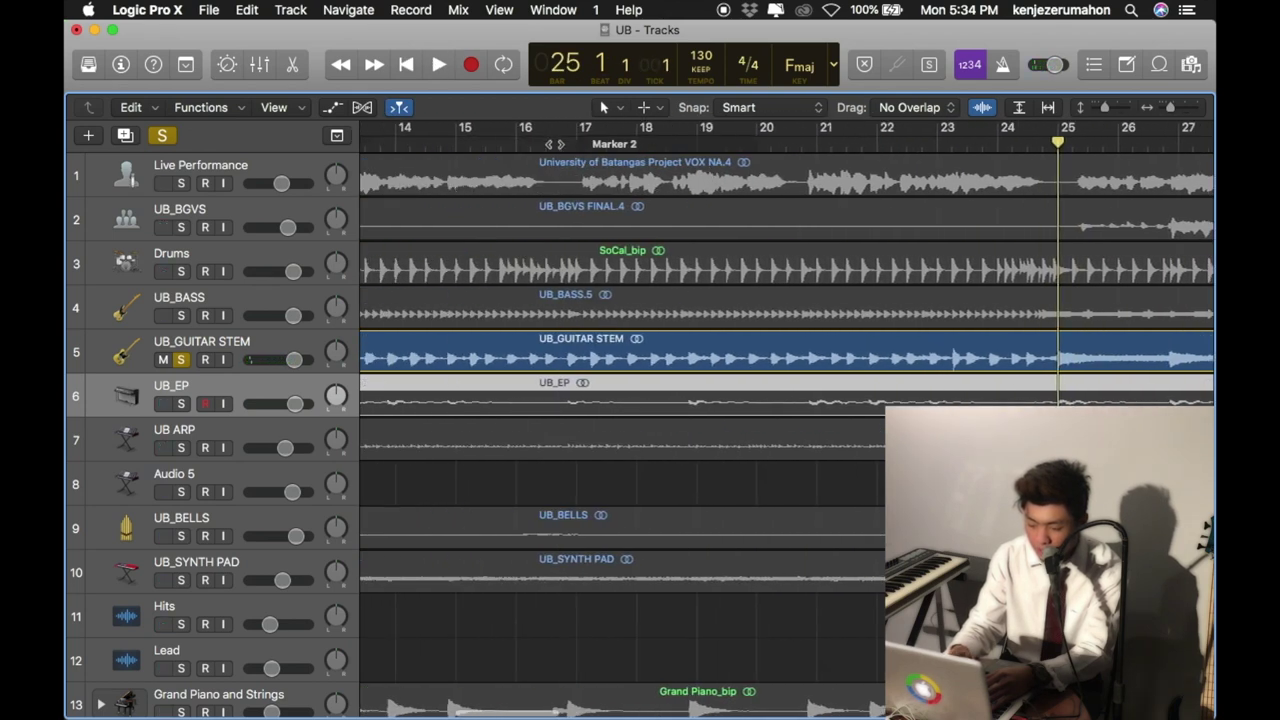
pyautogui.click(568, 145)
pyautogui.press('space')
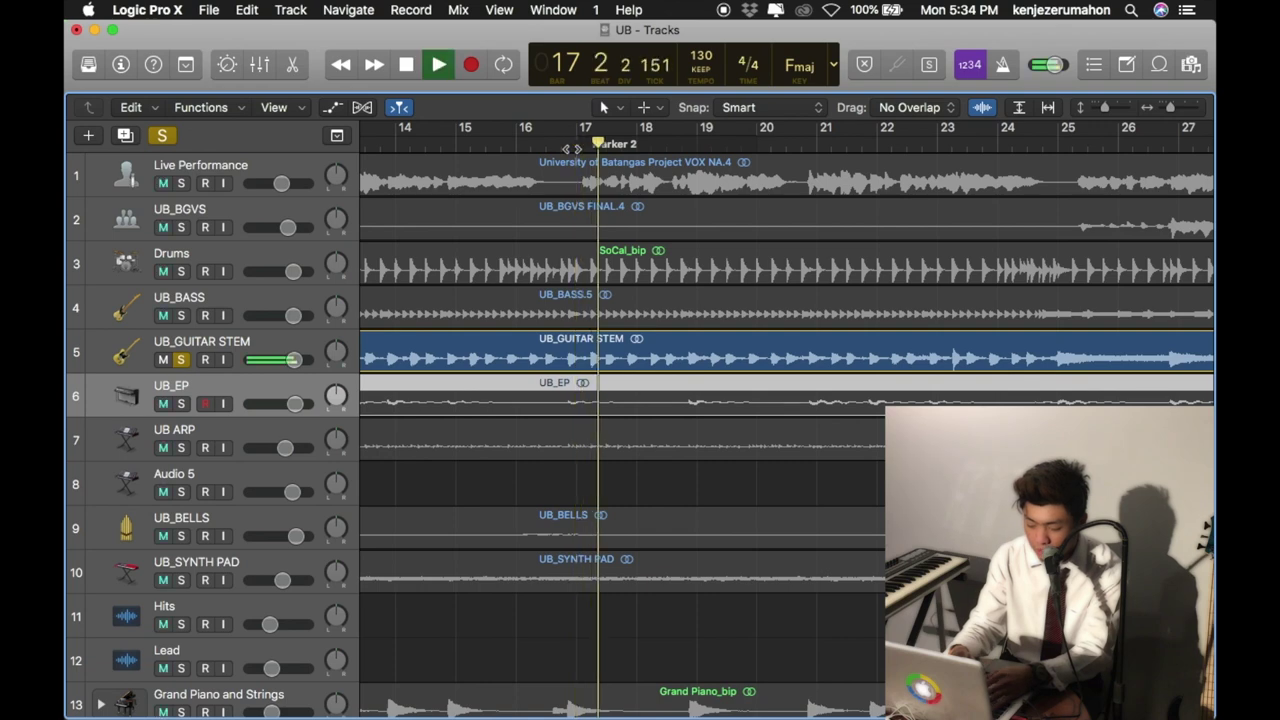
pyautogui.hscroll(3, 690, 255)
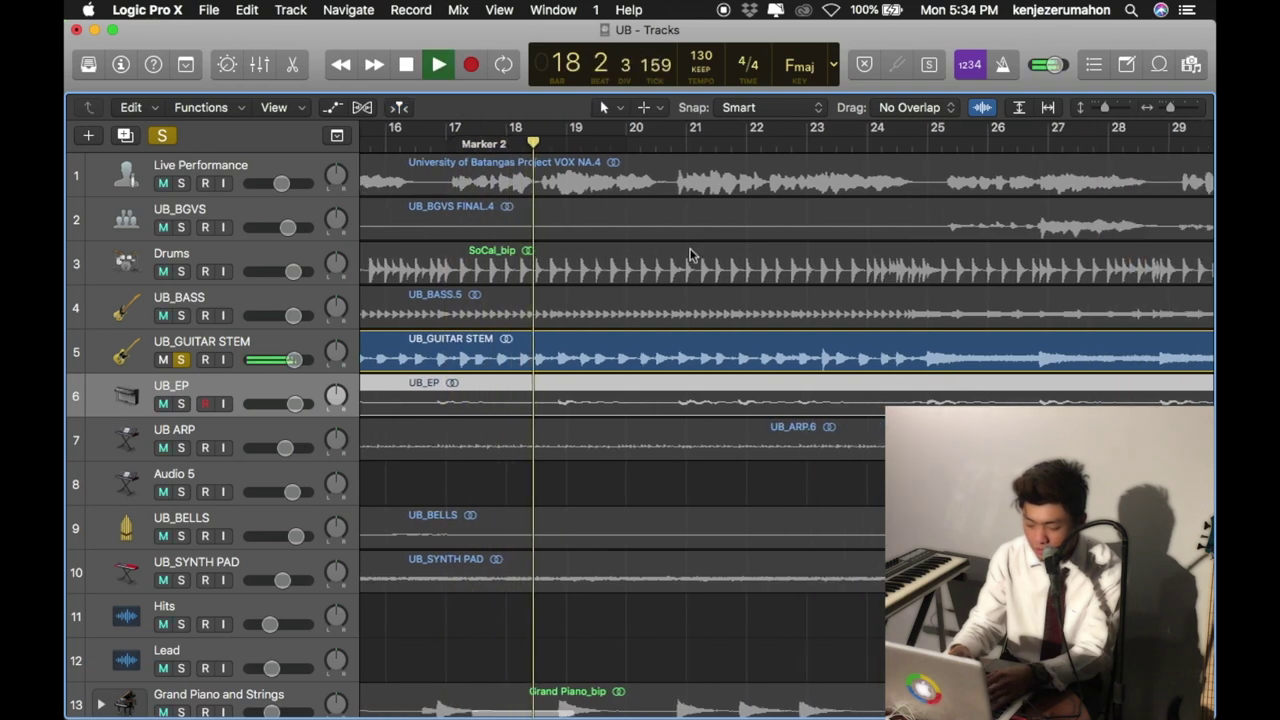
pyautogui.hscroll(3, 690, 255)
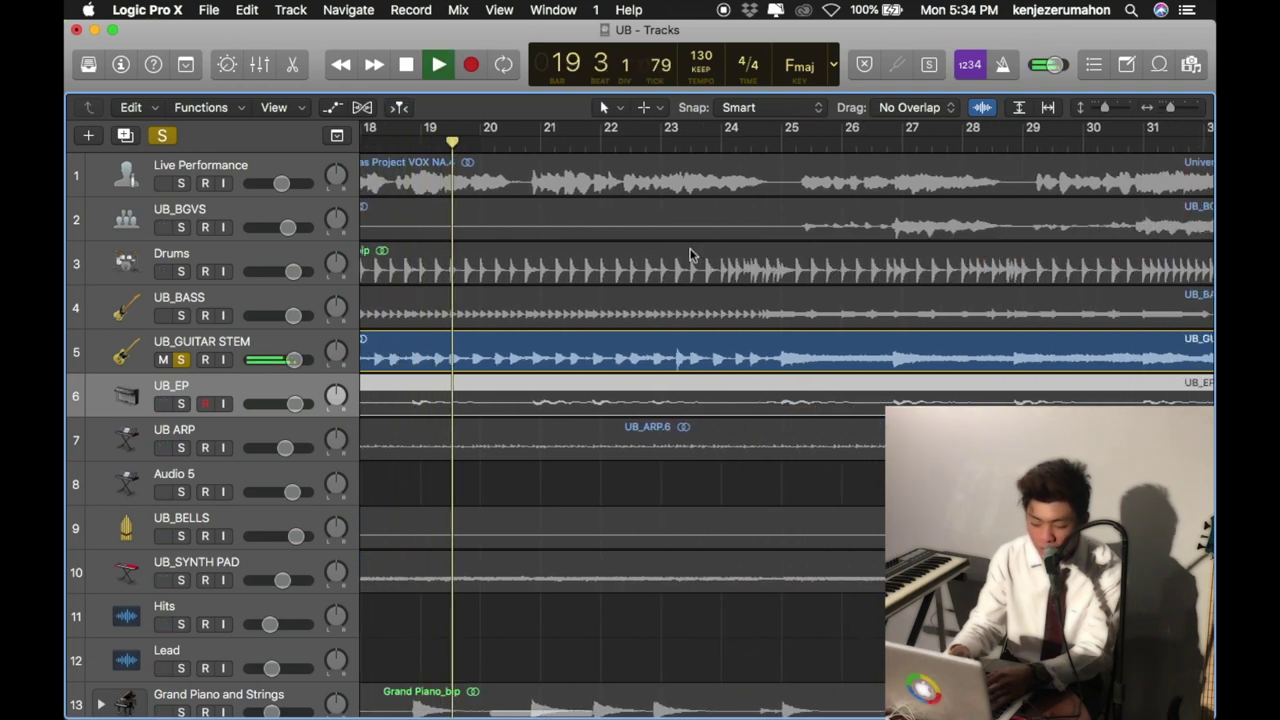
pyautogui.press('space')
# Play the soloed guitar stem from bar 25 and stop at about bar 27.
pyautogui.hscroll(4, 688, 252)
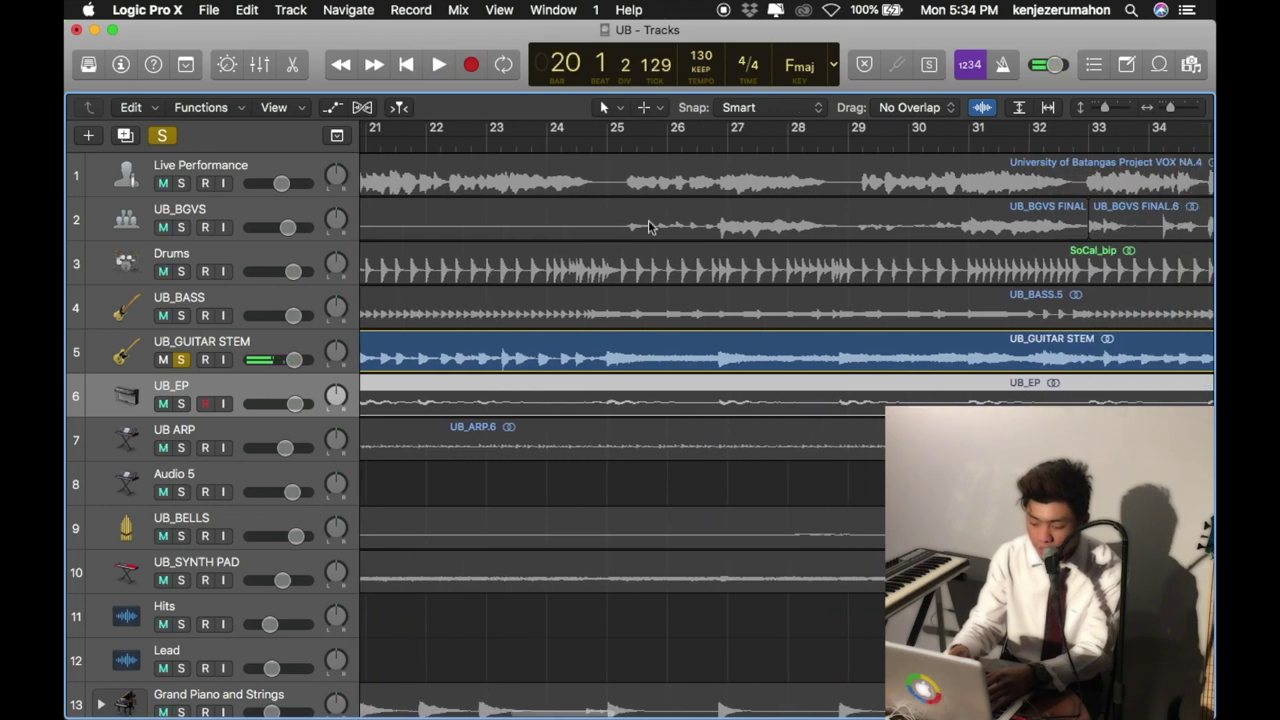
pyautogui.doubleClick(605, 145)
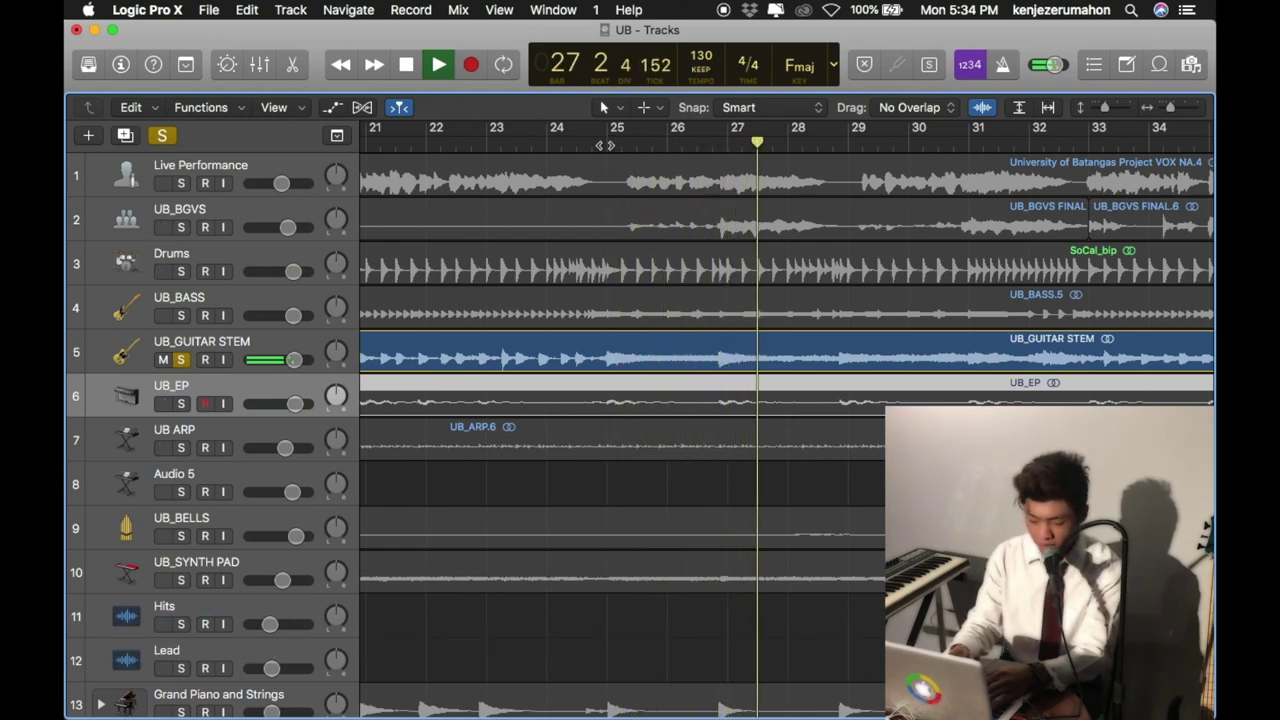
pyautogui.press('space')
# Listen to the soloed guitar stem from bar 49, just after Marker 5, to about bar 53.
pyautogui.hscroll(5, 787, 420)
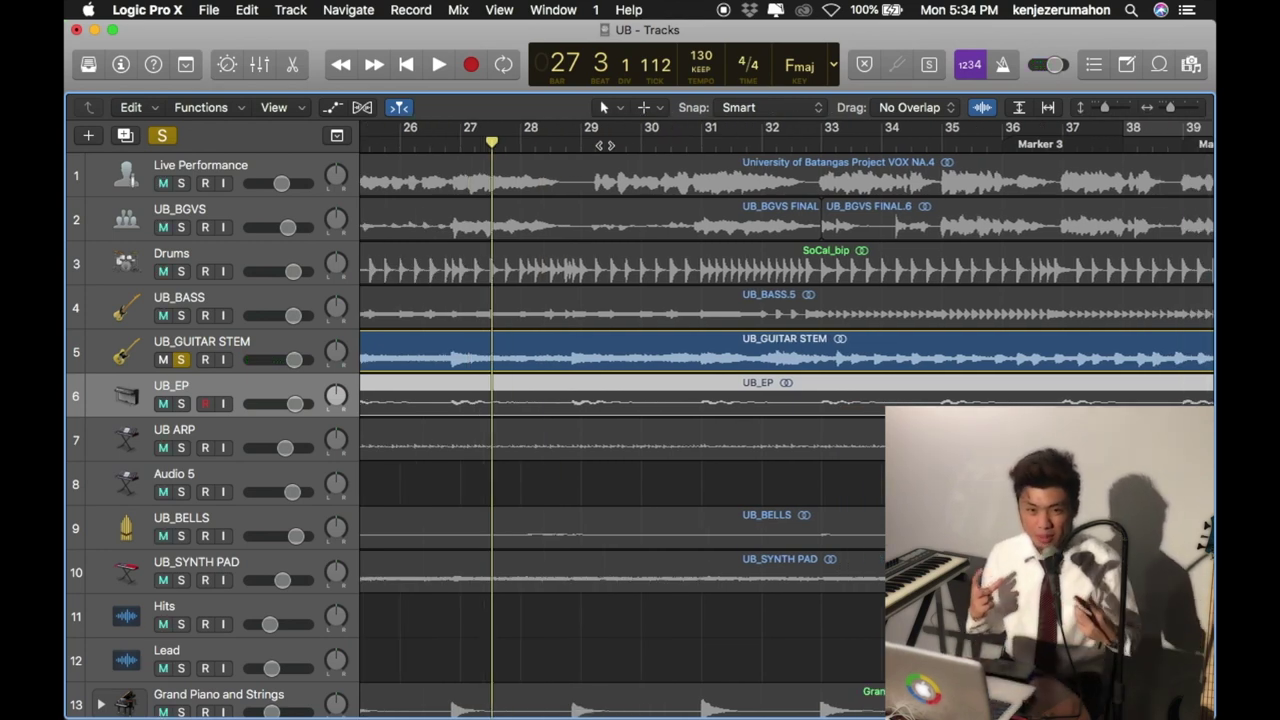
pyautogui.hscroll(2, 787, 420)
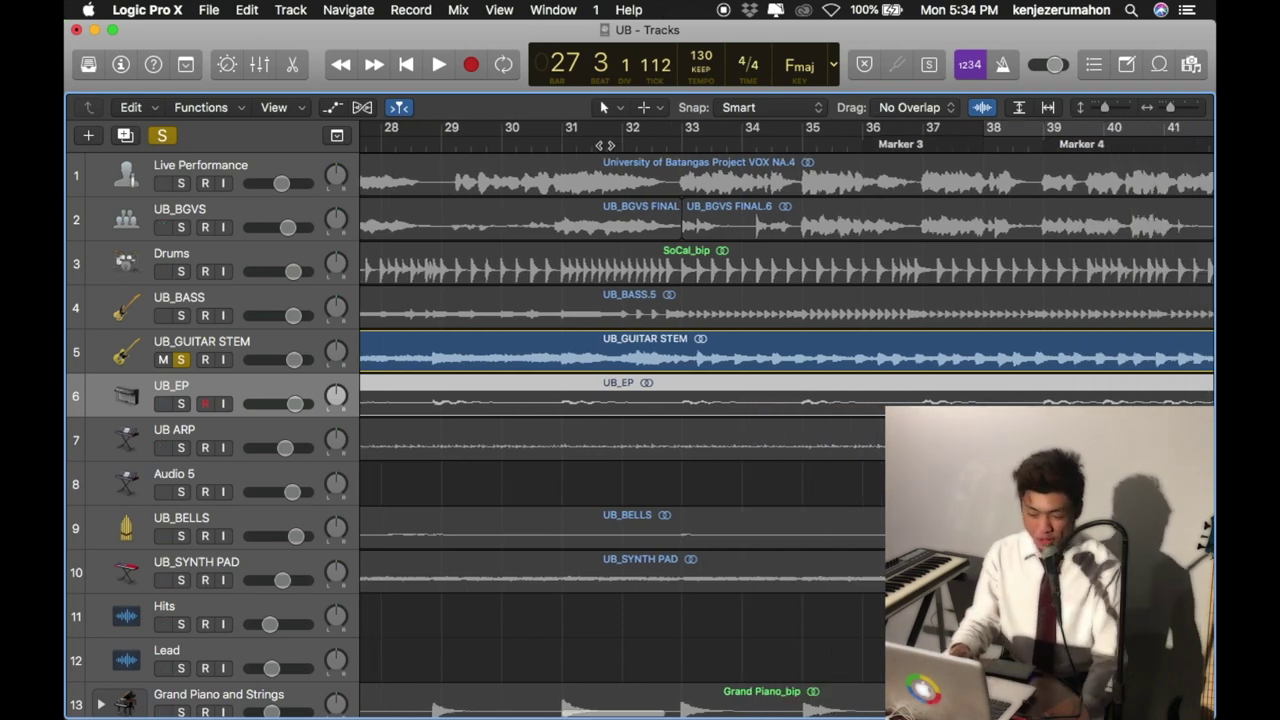
pyautogui.hscroll(15, 787, 420)
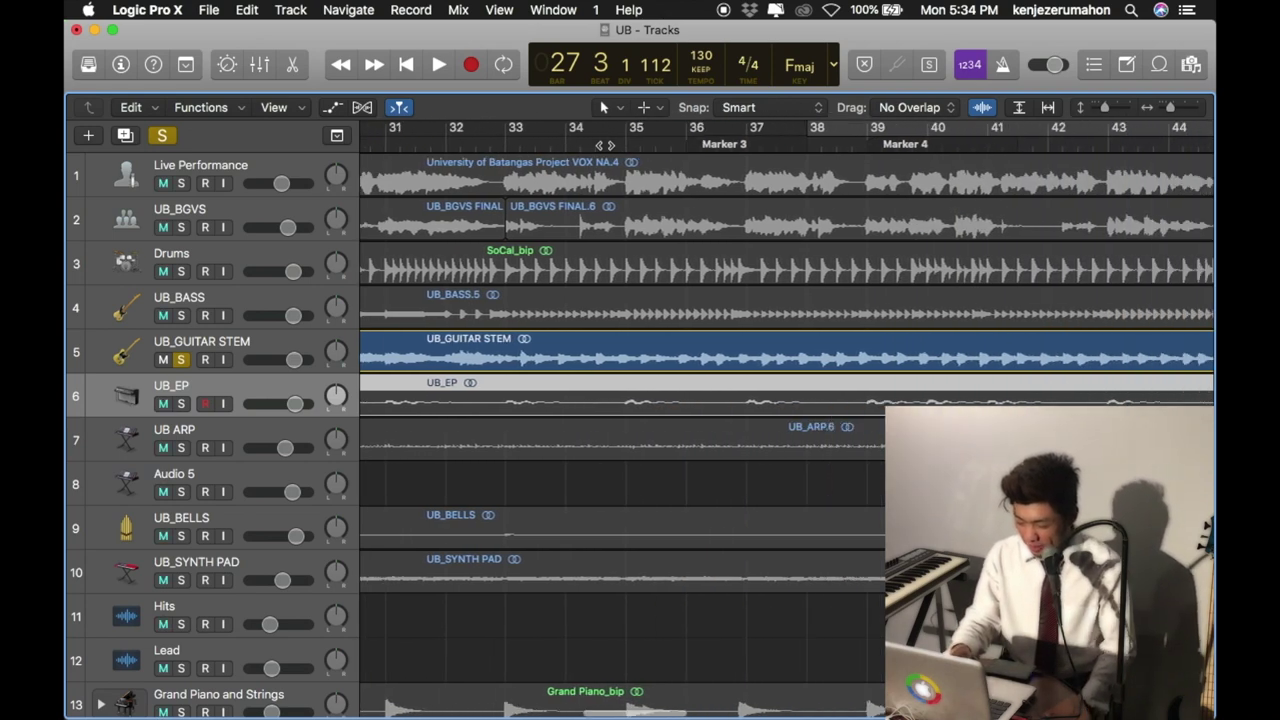
pyautogui.hscroll(2, 787, 420)
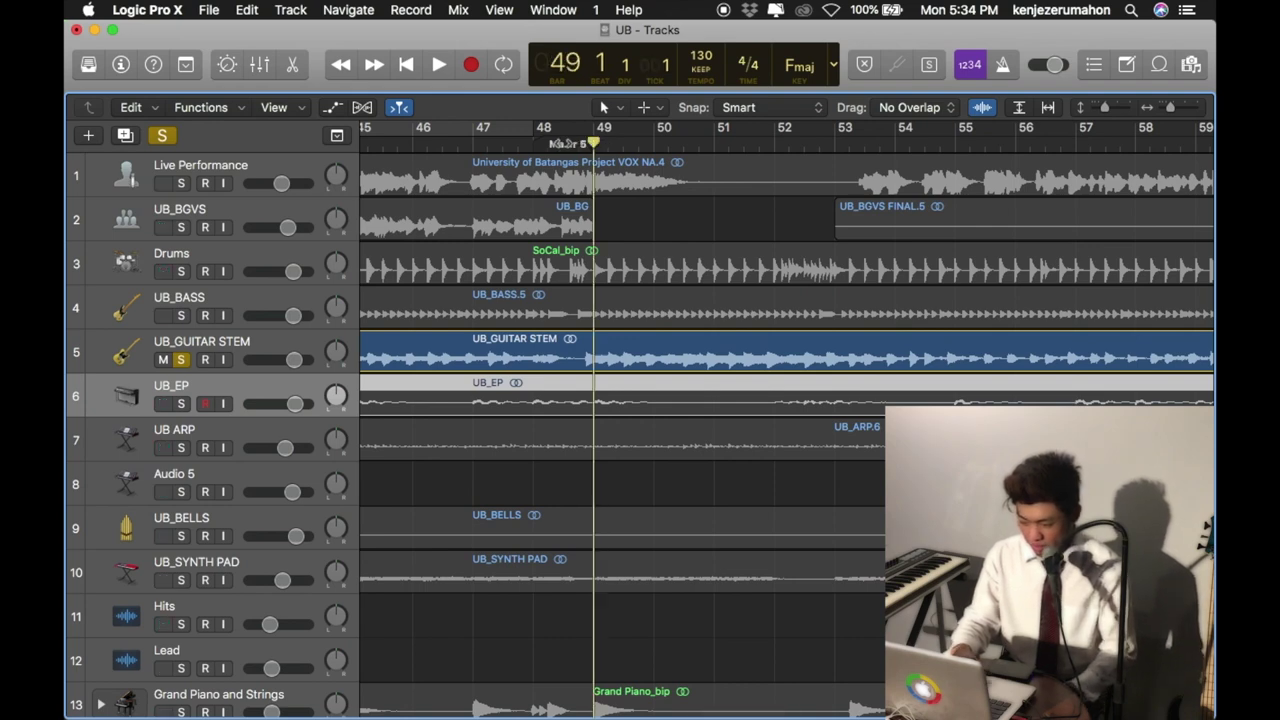
pyautogui.press('space')
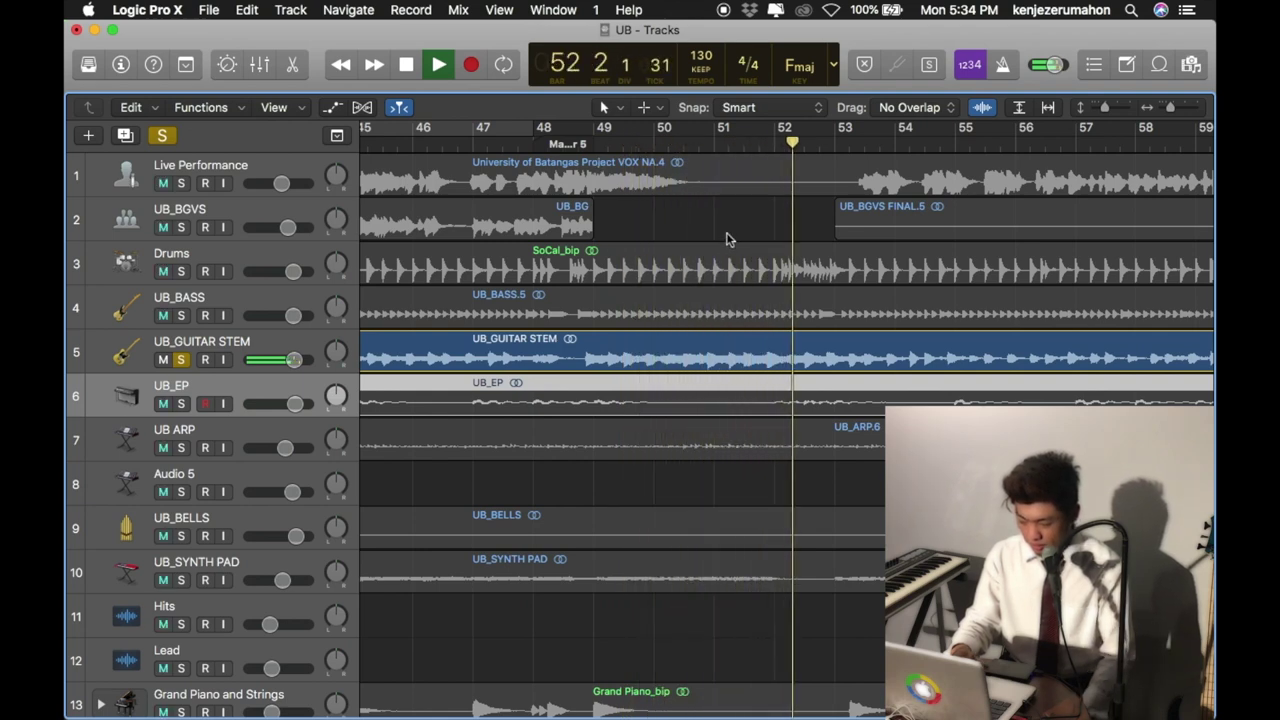
pyautogui.scroll(-3, 700, 250)
pyautogui.press('space')
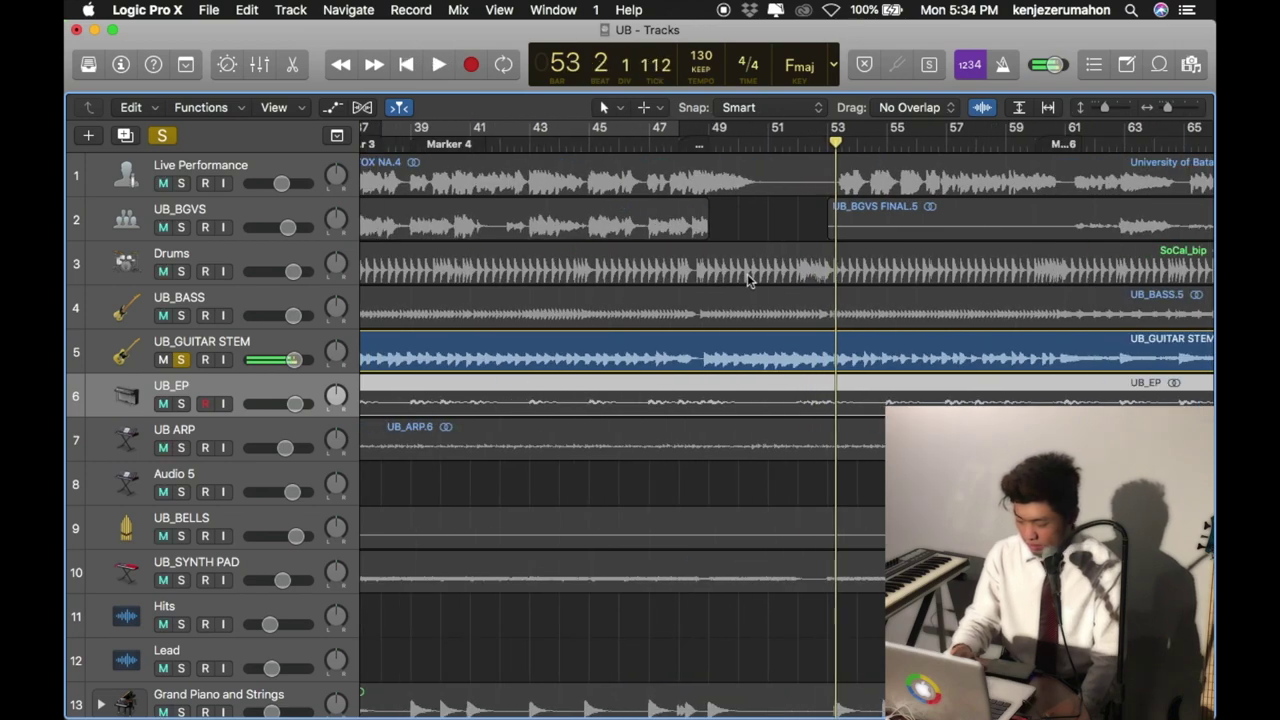
pyautogui.hscroll(3, 747, 273)
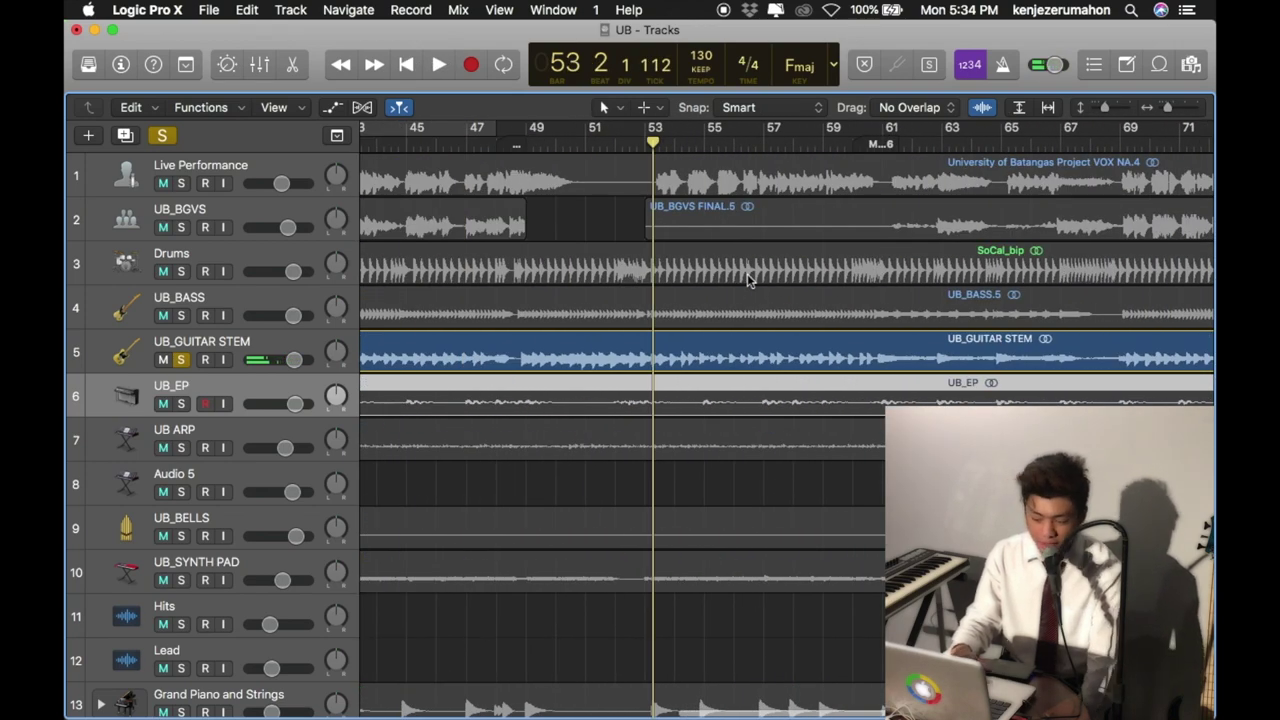
pyautogui.hscroll(-15, 747, 273)
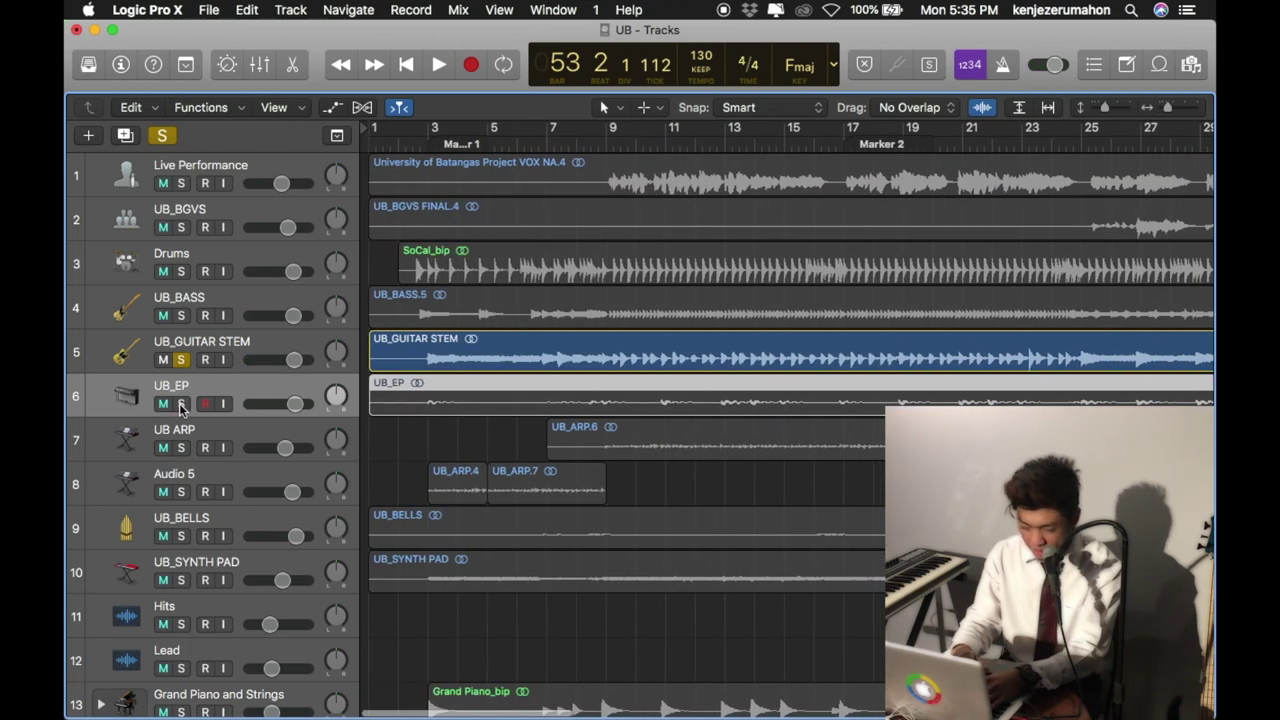
# Move the solo from UB_GUITAR STEM to UB_EP and listen to the electric piano from bar 53 to about bar 57.
pyautogui.click(181, 403)
pyautogui.click(181, 362)
pyautogui.scroll(-3, 595, 309)
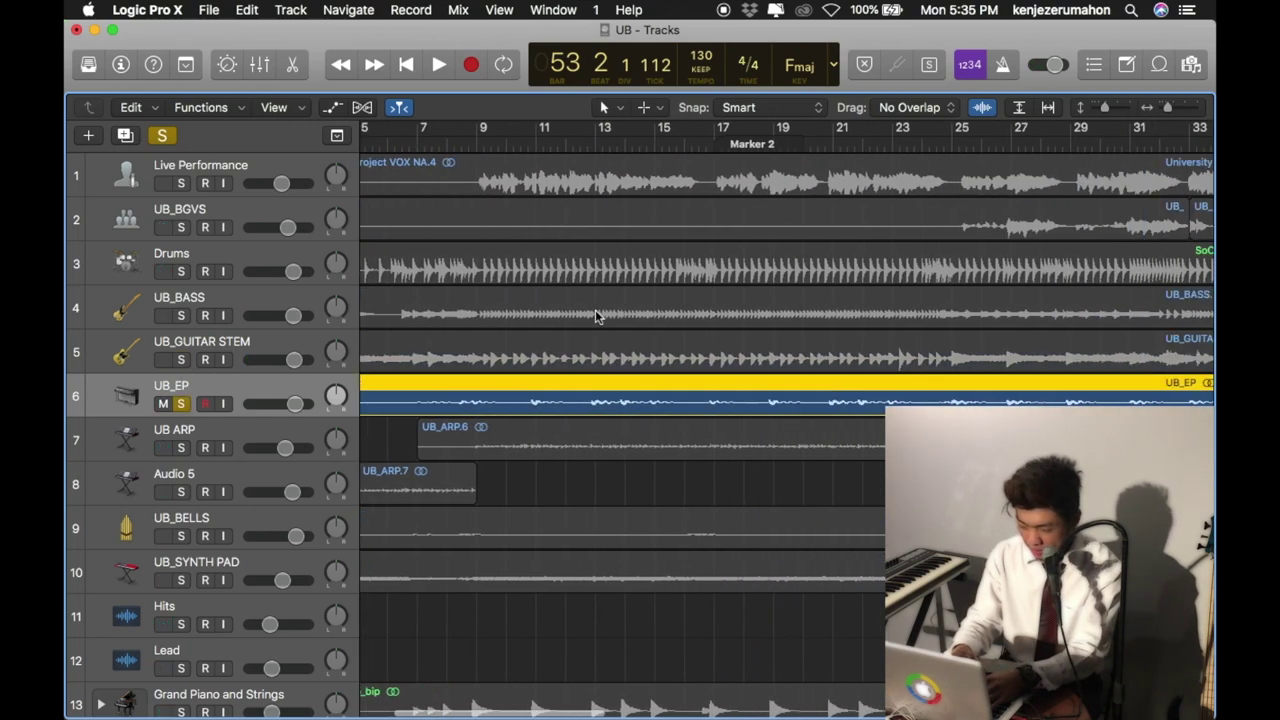
pyautogui.hscroll(5, 610, 309)
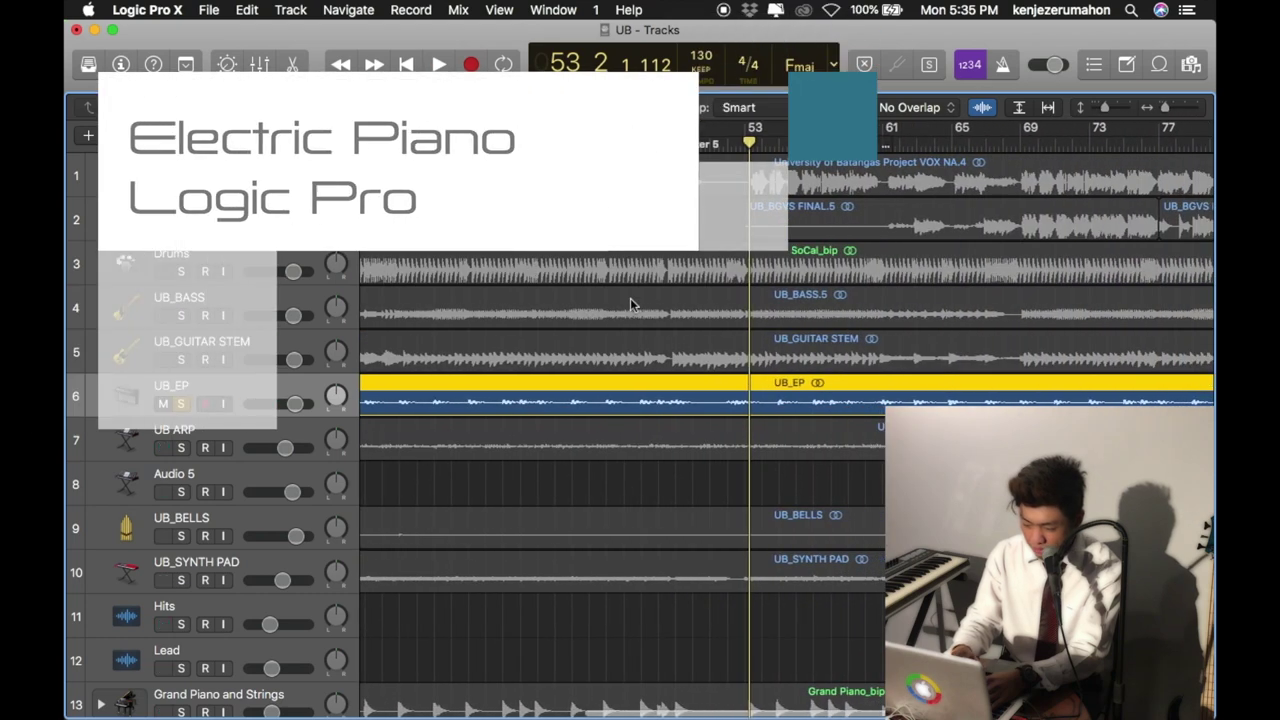
pyautogui.press('space')
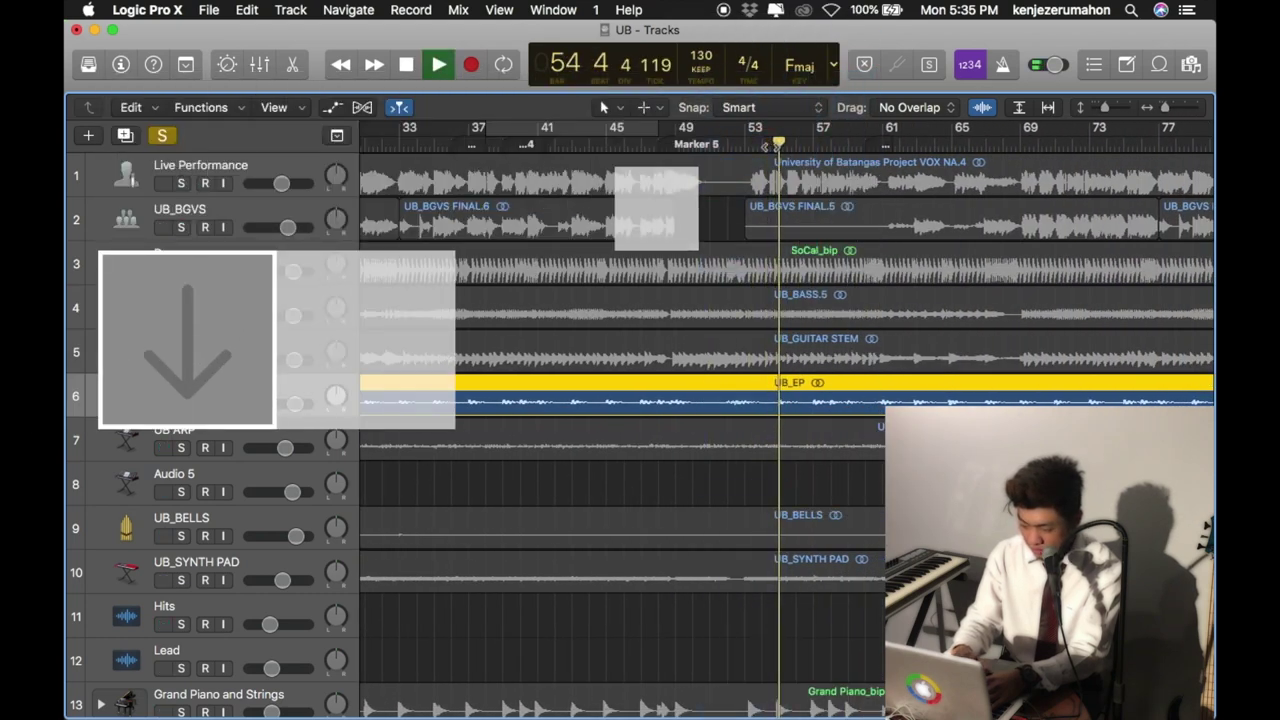
pyautogui.press('super+Right')
pyautogui.press('super+Right')
pyautogui.press('super+Right')
pyautogui.press('super+Left')
pyautogui.press('super+Left')
pyautogui.press('super+Left')
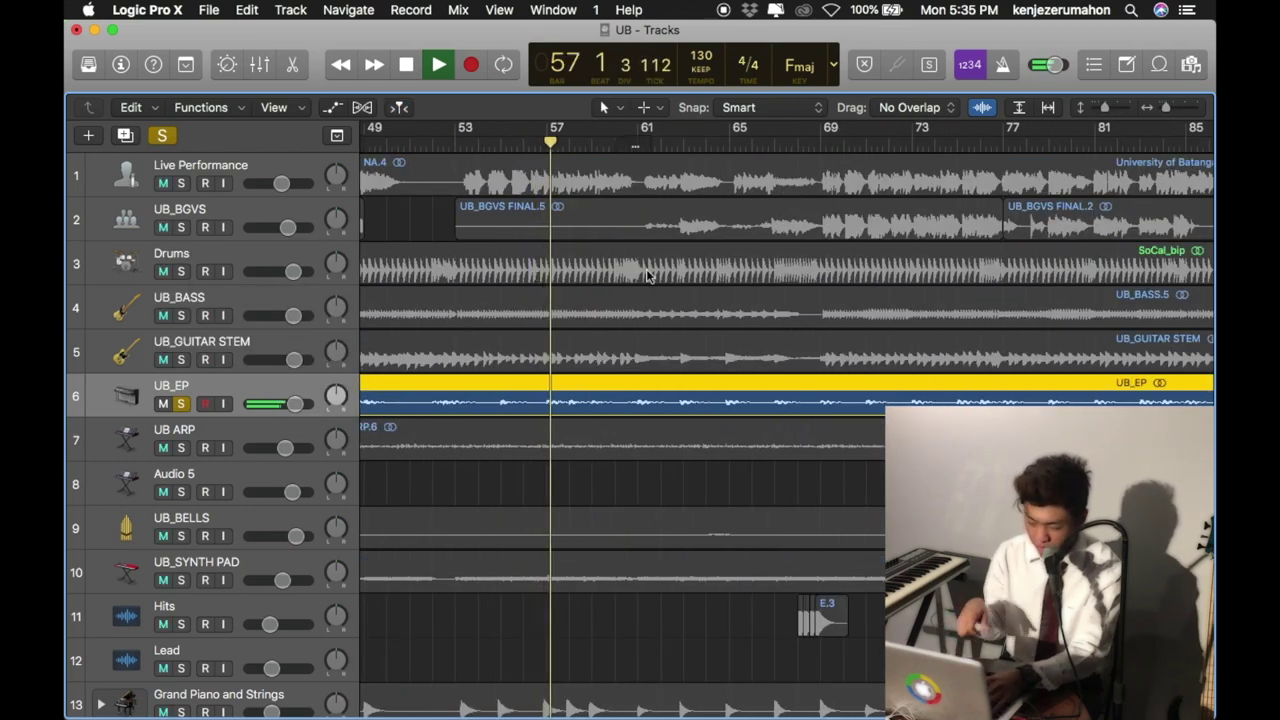
pyautogui.press('space')
# Solo UB ARP and Audio 5 in place of UB_EP and listen to the arp keys from bar 3 to about bar 7.
pyautogui.click(181, 448)
pyautogui.press('Return')
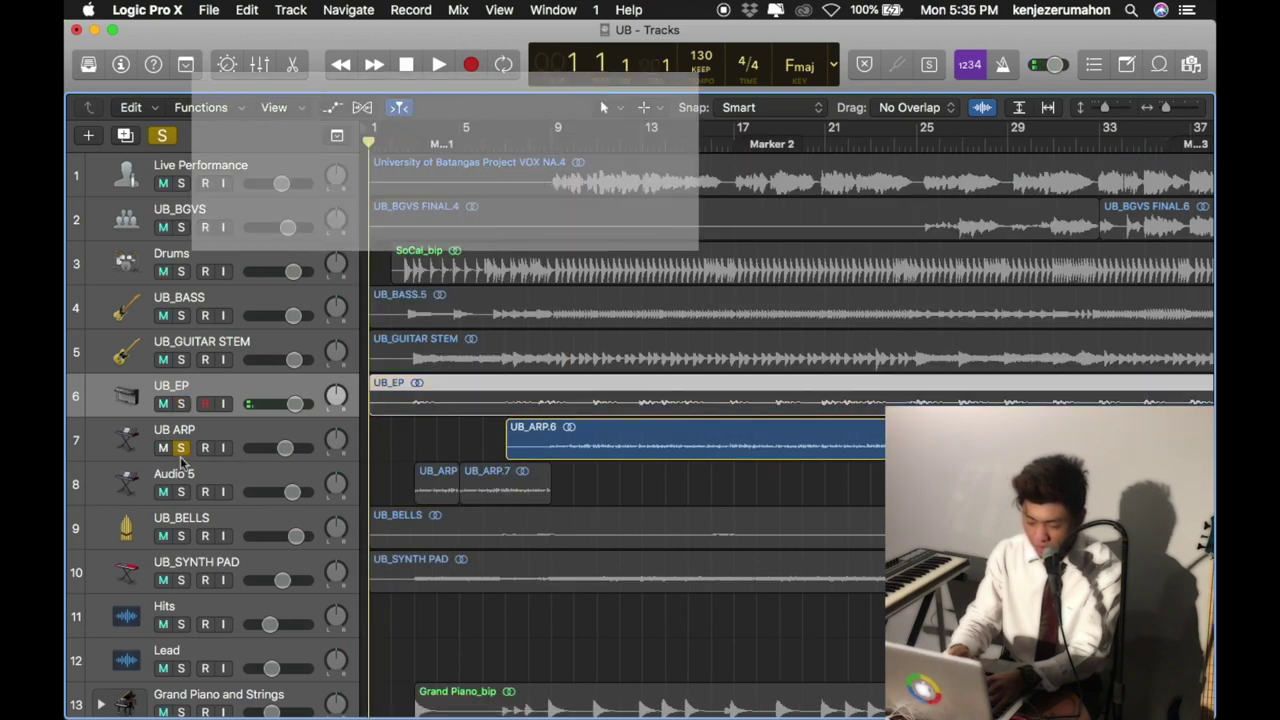
pyautogui.click(181, 491)
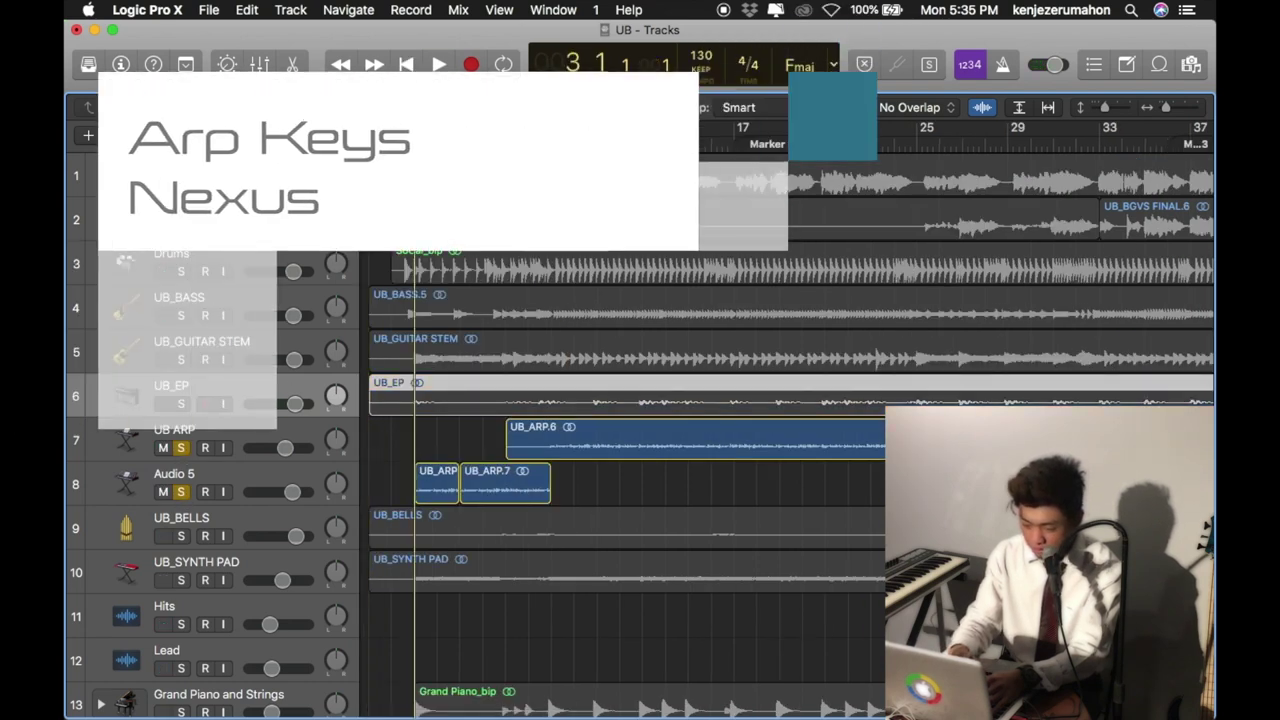
pyautogui.press('space')
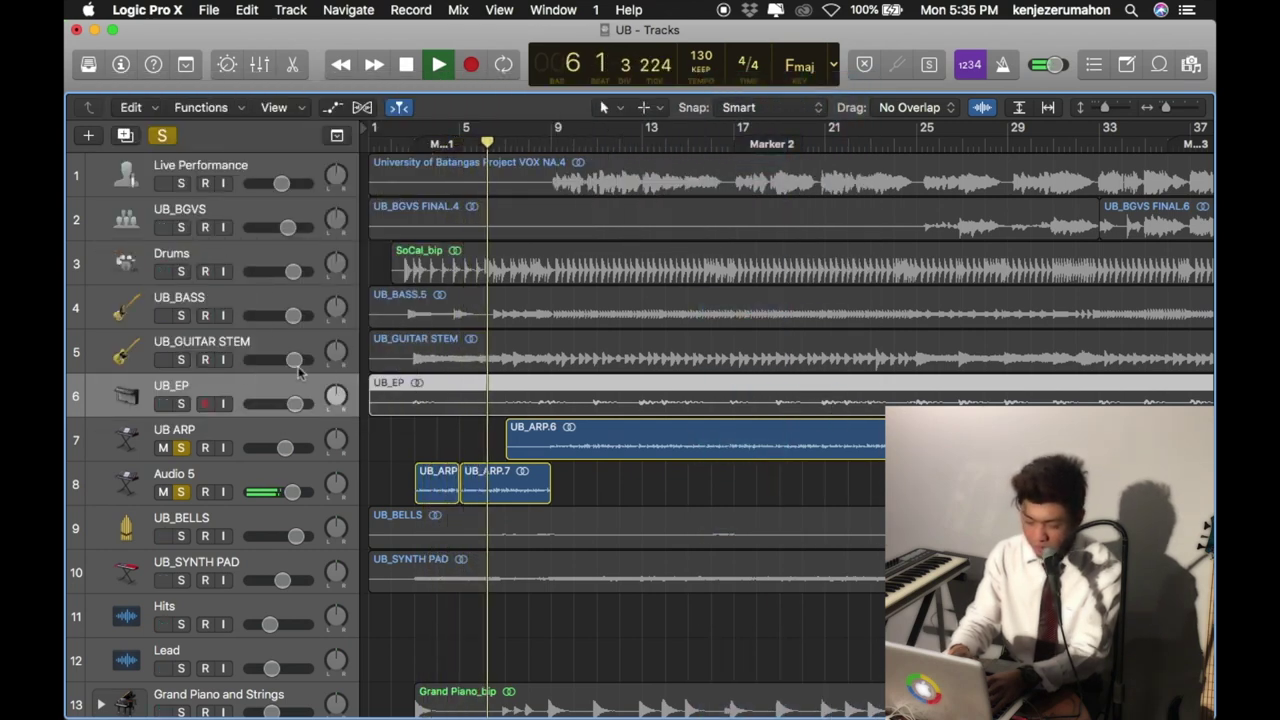
pyautogui.click(181, 448)
pyautogui.press('space')
# Solo only UB_BELLS and listen to the bells from about bar 7 to 8 and from bar 16 to about bar 17.
pyautogui.keyDown('alt'); pyautogui.click(181, 537); pyautogui.keyUp('alt')
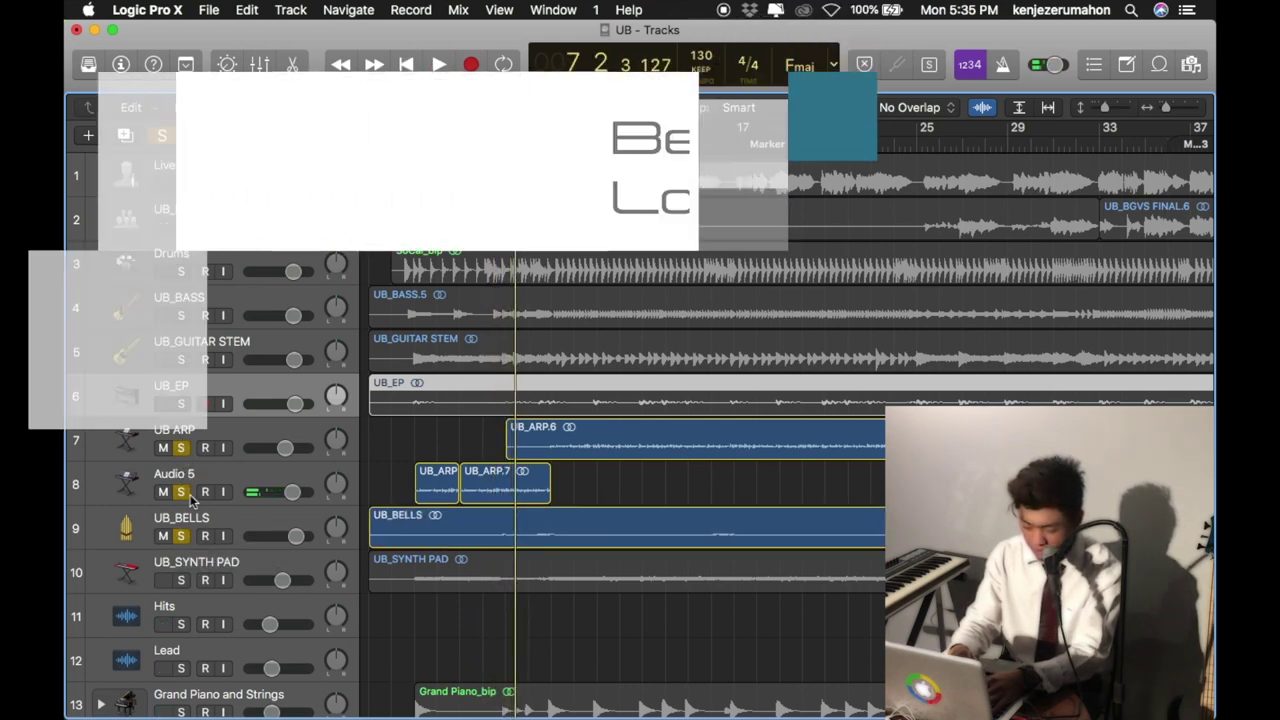
pyautogui.press('space')
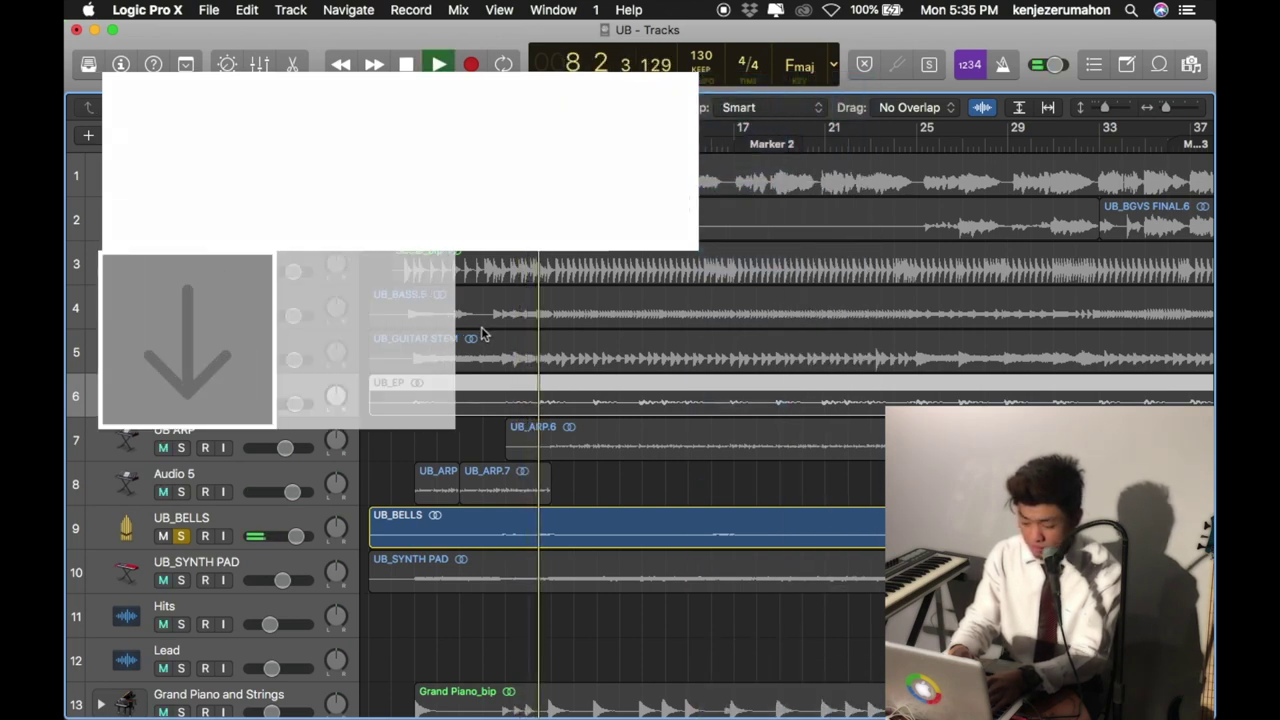
pyautogui.press('space')
pyautogui.hotkey('alt', '.')
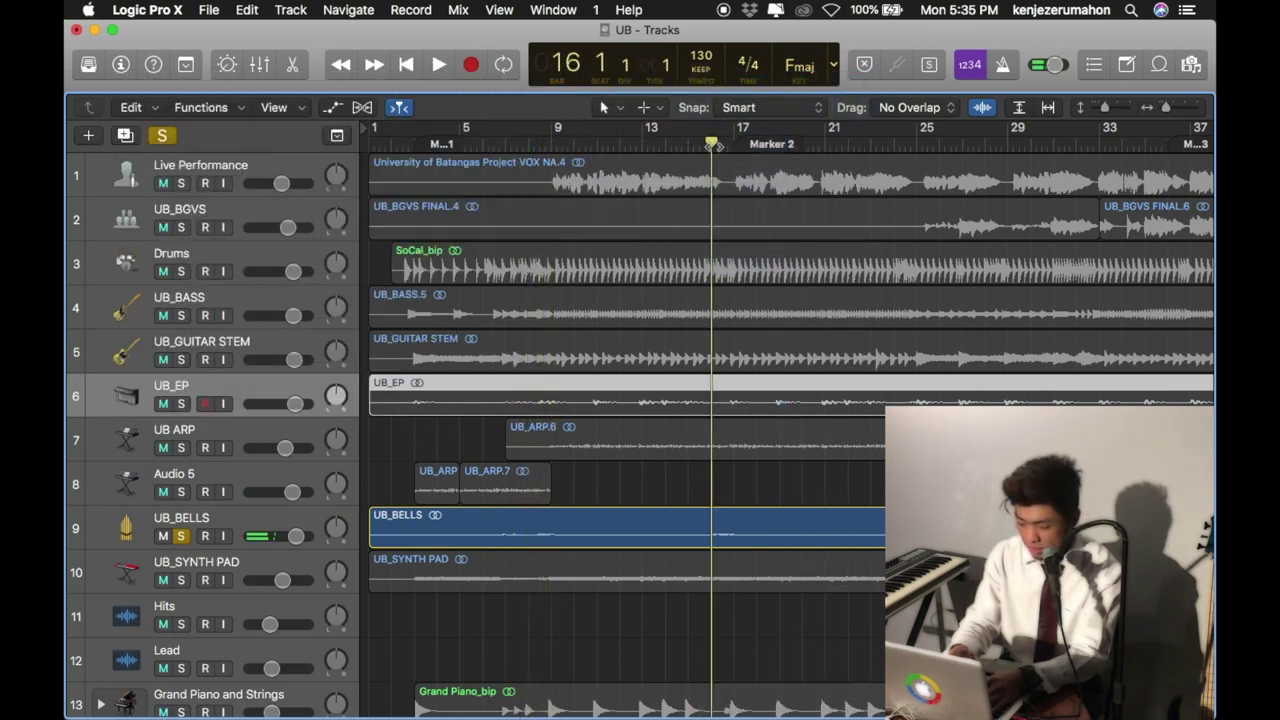
pyautogui.scroll(-3, 553, 372)
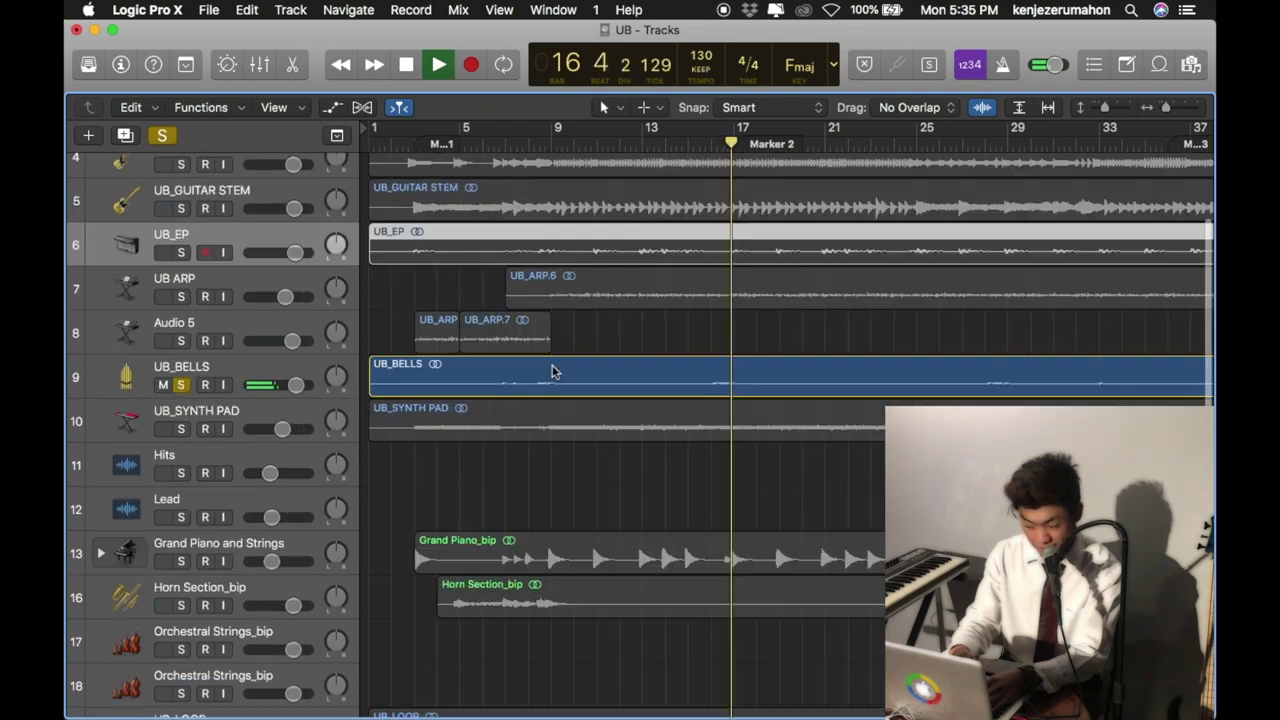
pyautogui.press('space')
# Move the solo to UB_SYNTH PAD and listen to the pad from Marker 1, then from about bar 14 to bar 16.
pyautogui.click(182, 431)
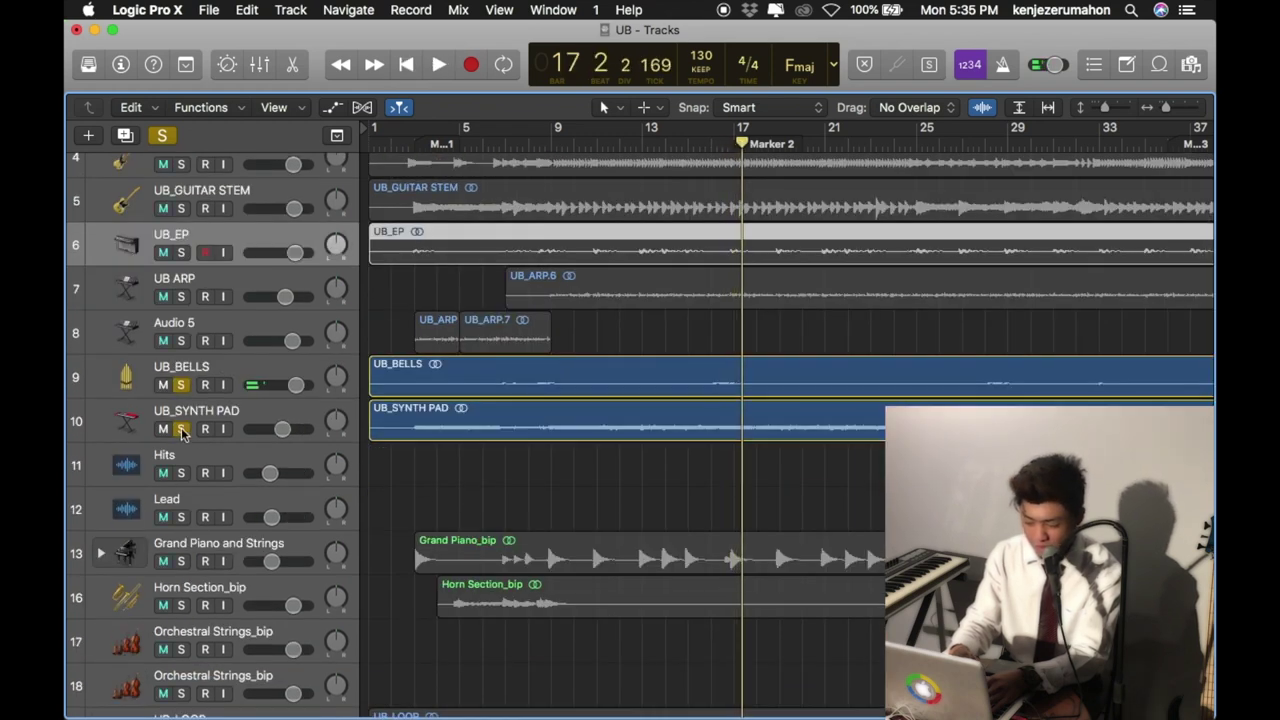
pyautogui.click(182, 388)
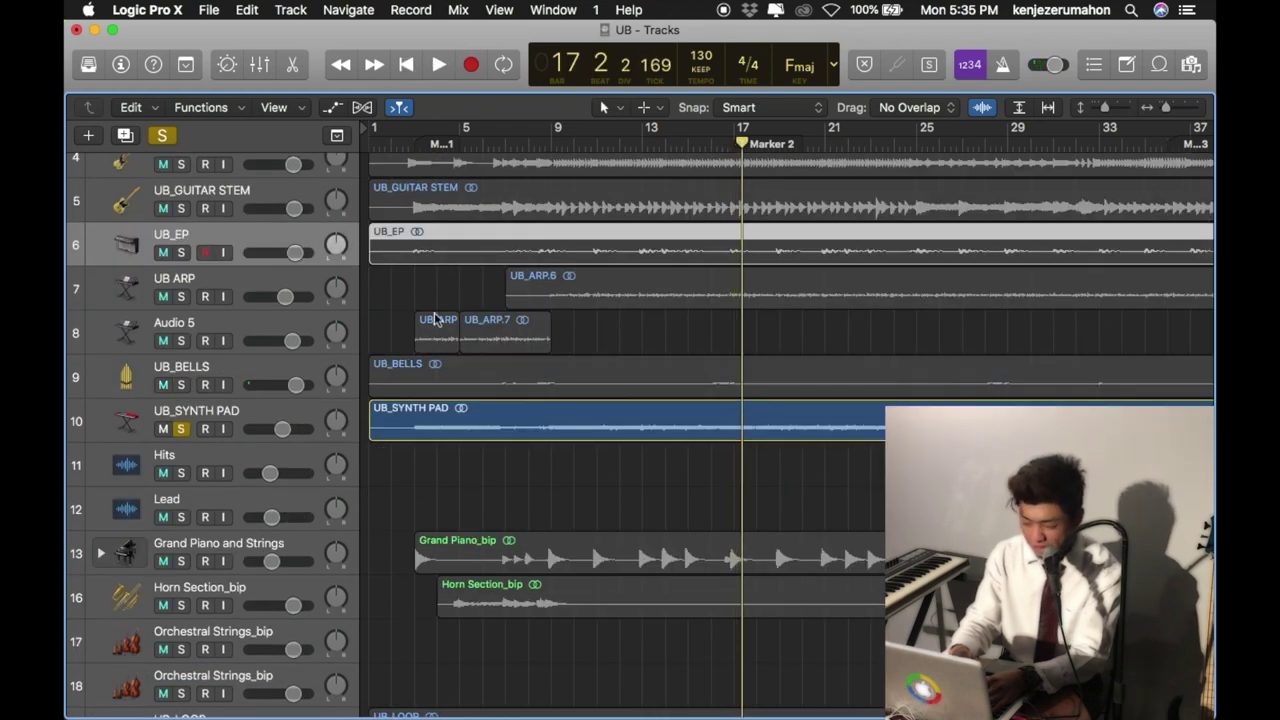
pyautogui.click(430, 144)
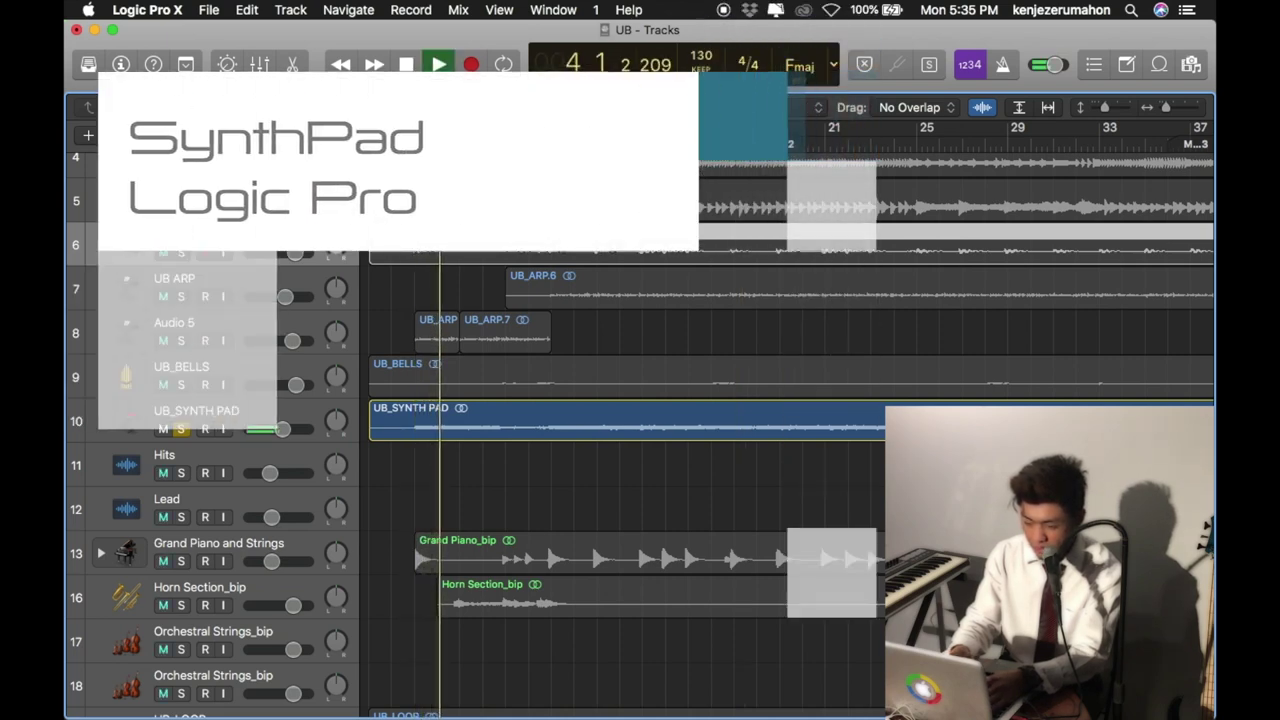
pyautogui.click(663, 142)
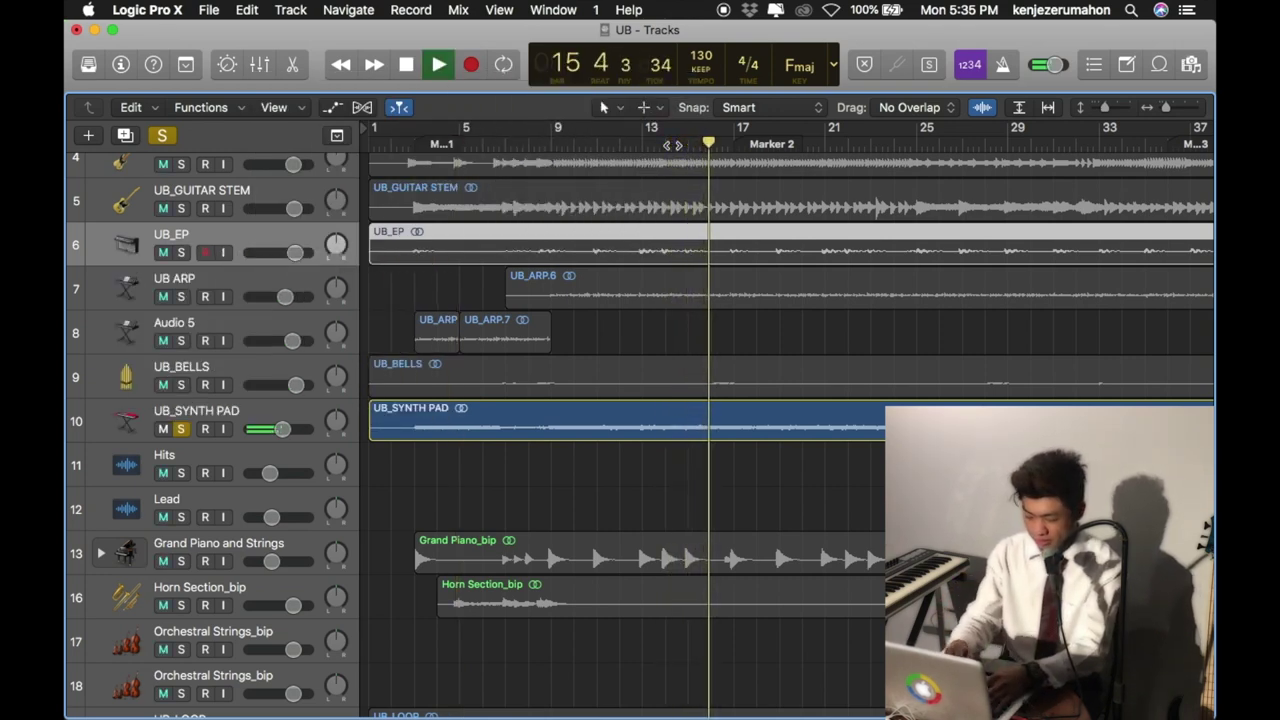
pyautogui.scroll(-5, 588, 325)
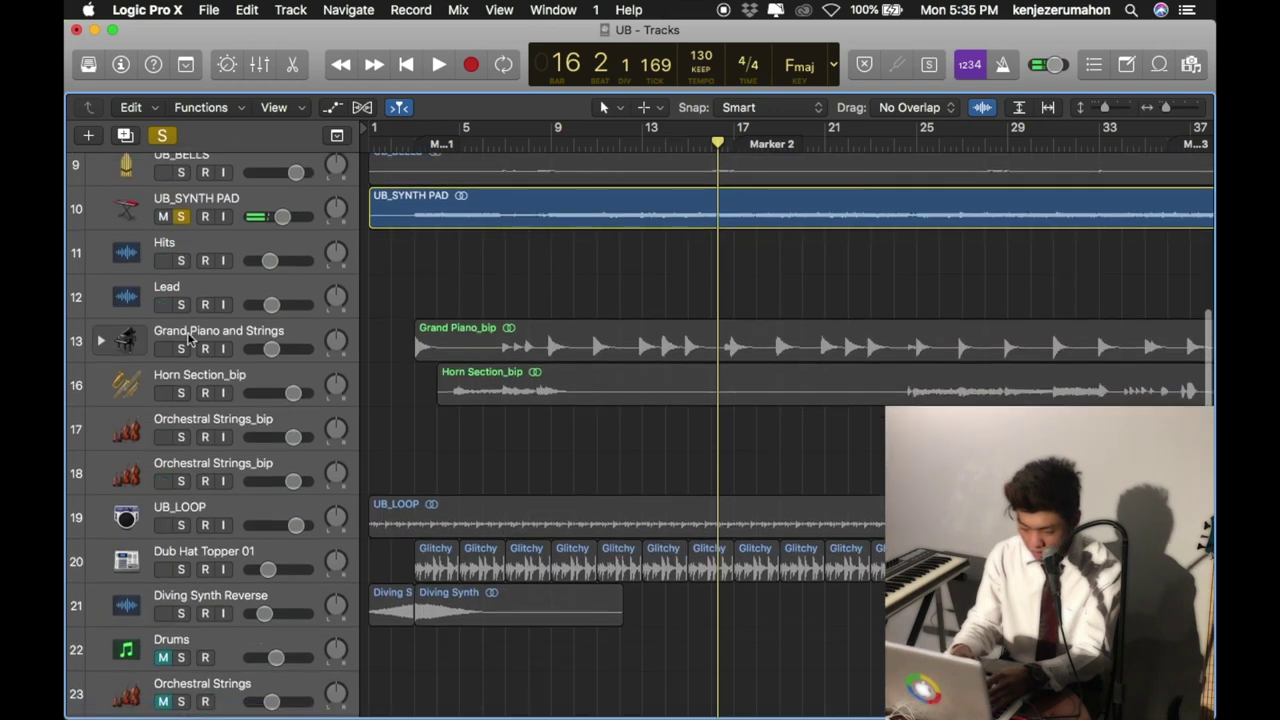
# Move the solo to Grand Piano and Strings and listen to the piano from about bar 39 to bar 41.
pyautogui.click(180, 348)
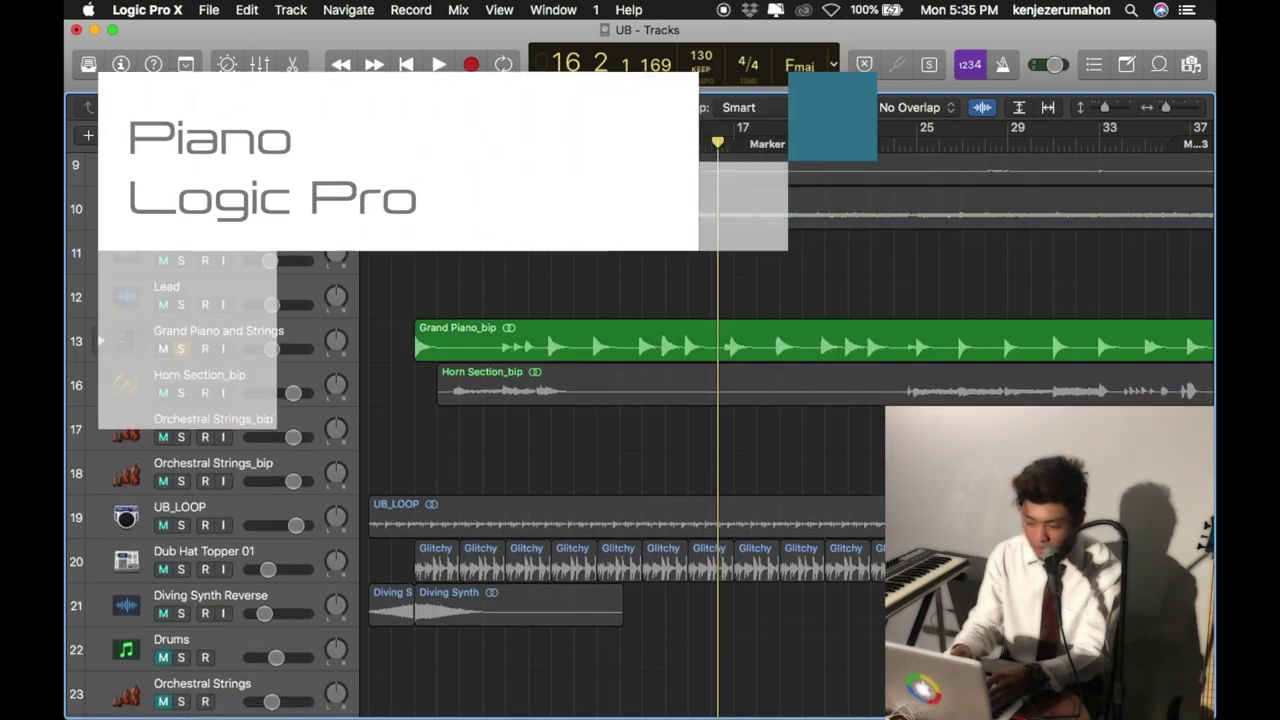
pyautogui.hscroll(10, 800, 170)
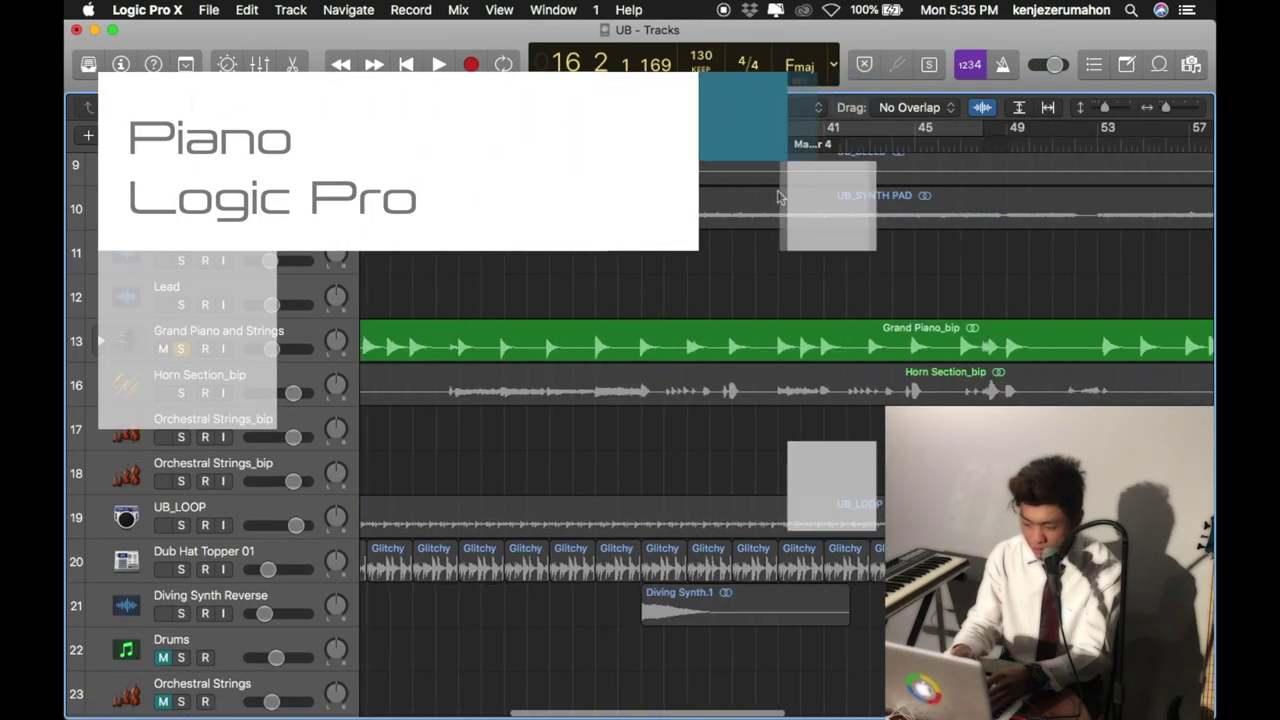
pyautogui.click(786, 138)
pyautogui.press('space')
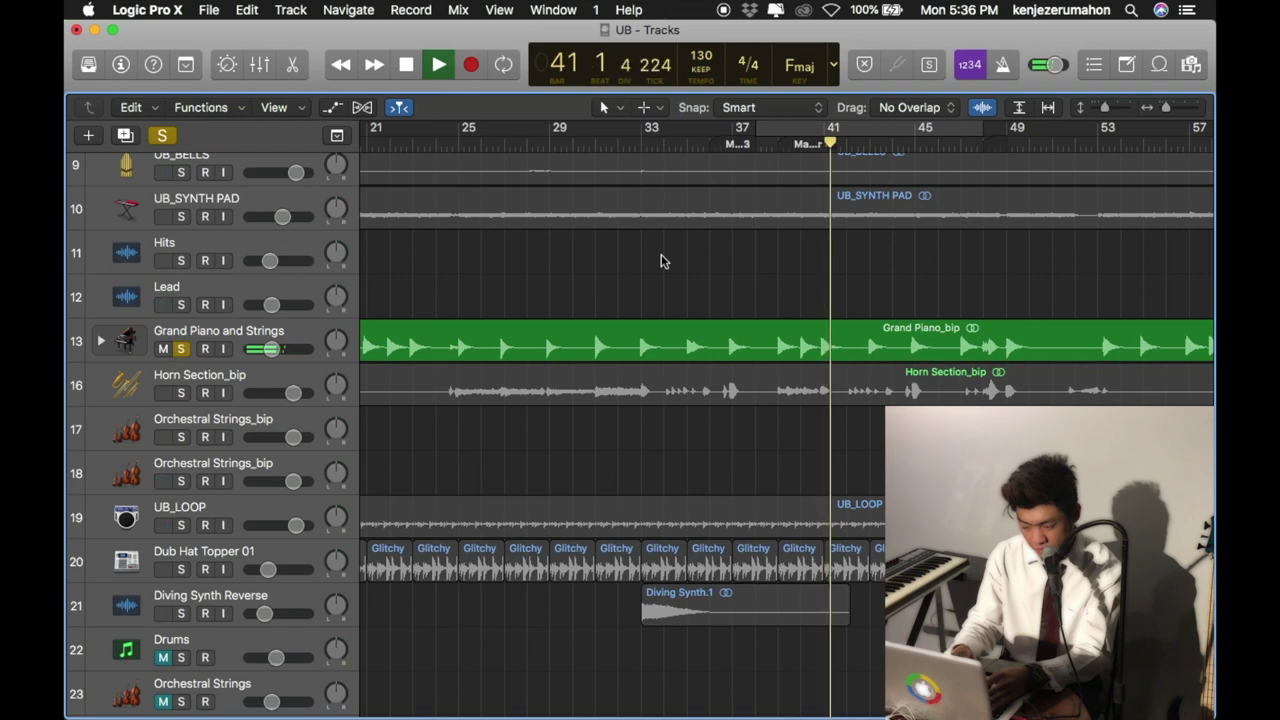
pyautogui.scroll(-1, 661, 261)
pyautogui.press('space')
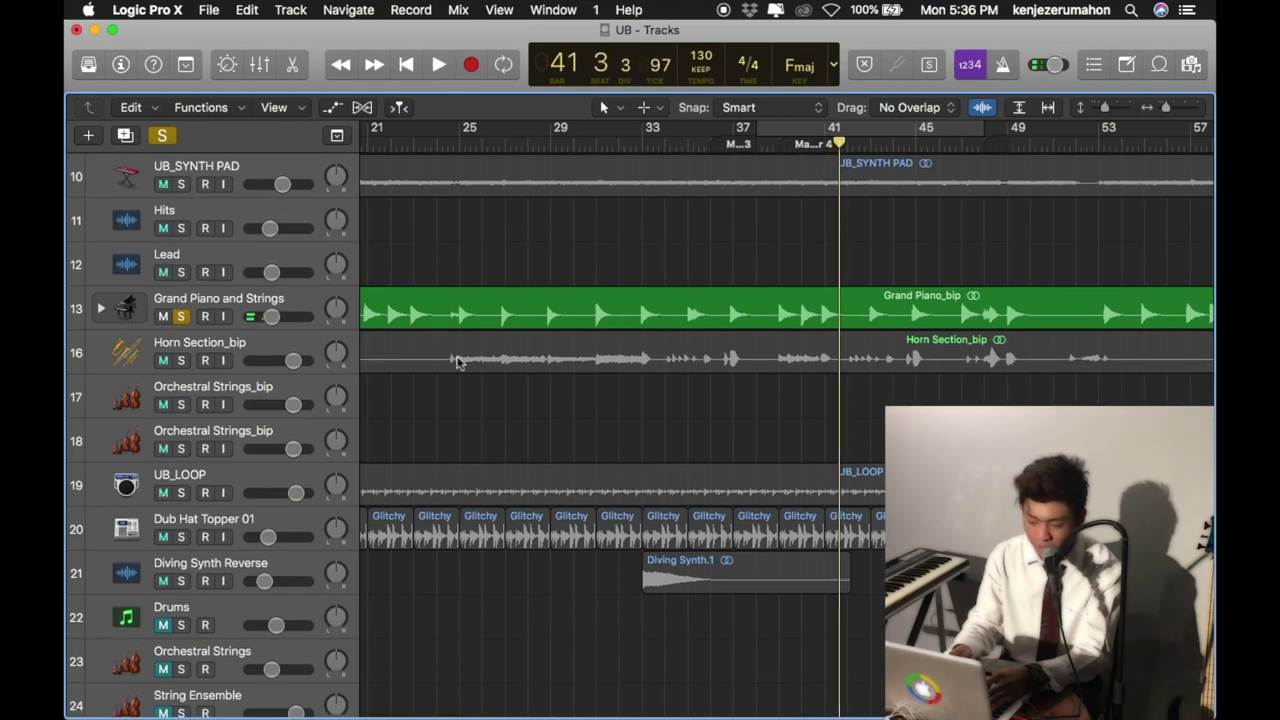
# Move the solo to Horn Section_bip and listen to the horns from about bar 31 to bar 37.
pyautogui.click(181, 361)
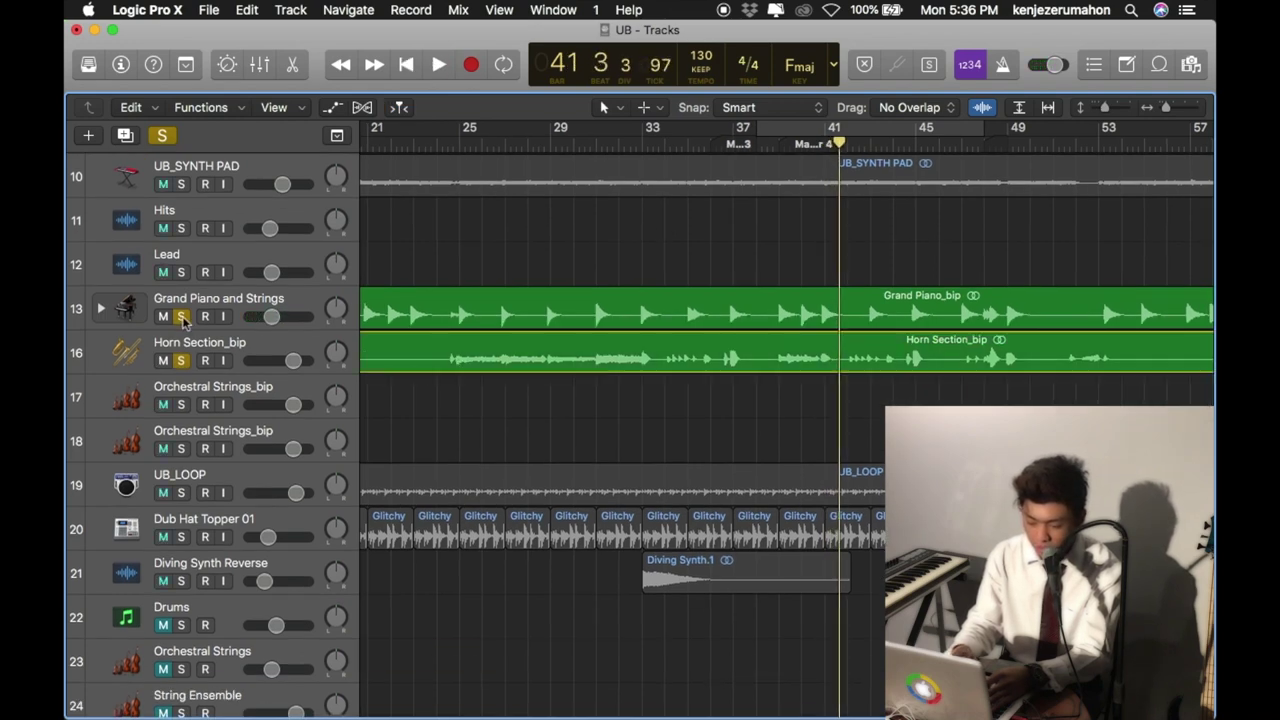
pyautogui.hscroll(-5, 530, 422)
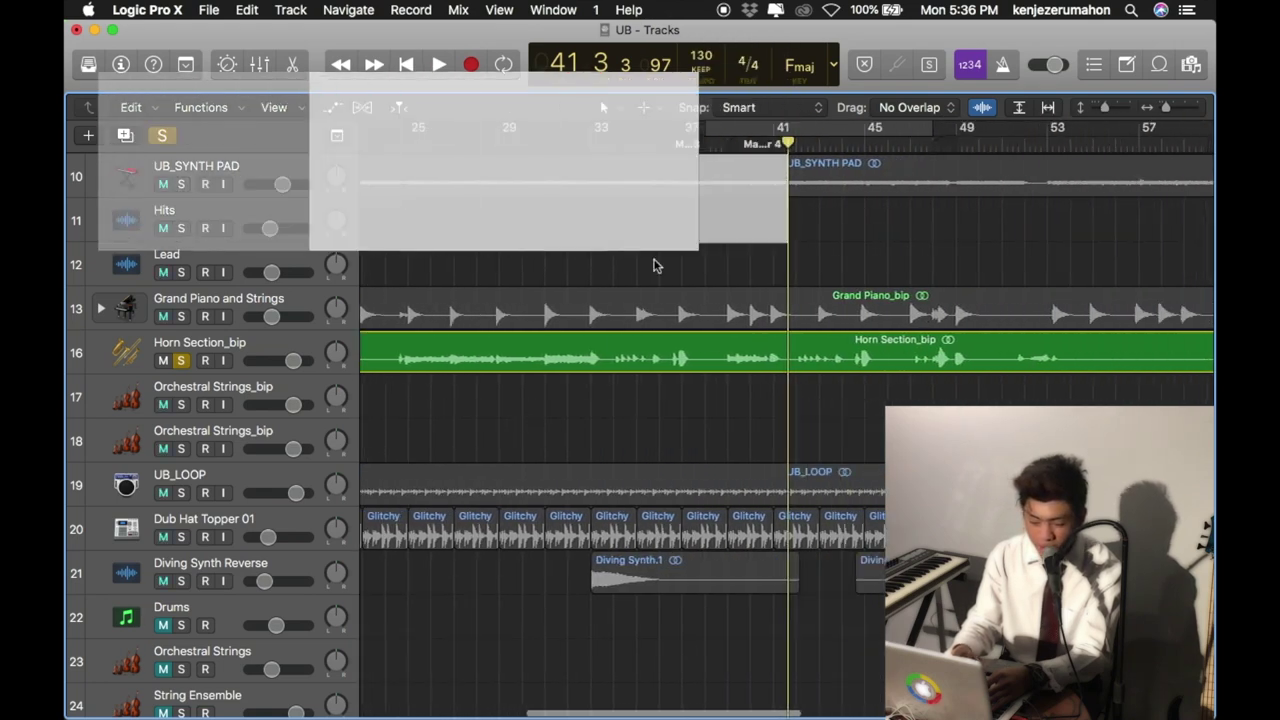
pyautogui.click(567, 127)
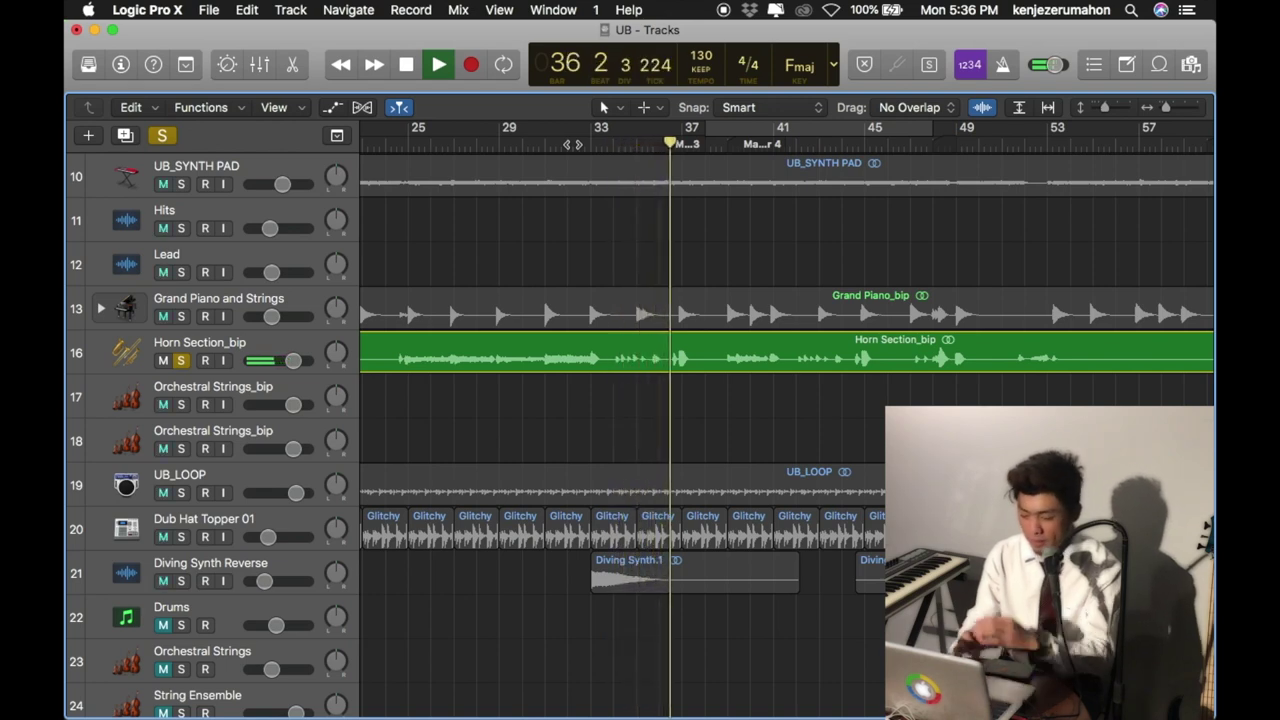
pyautogui.press('space')
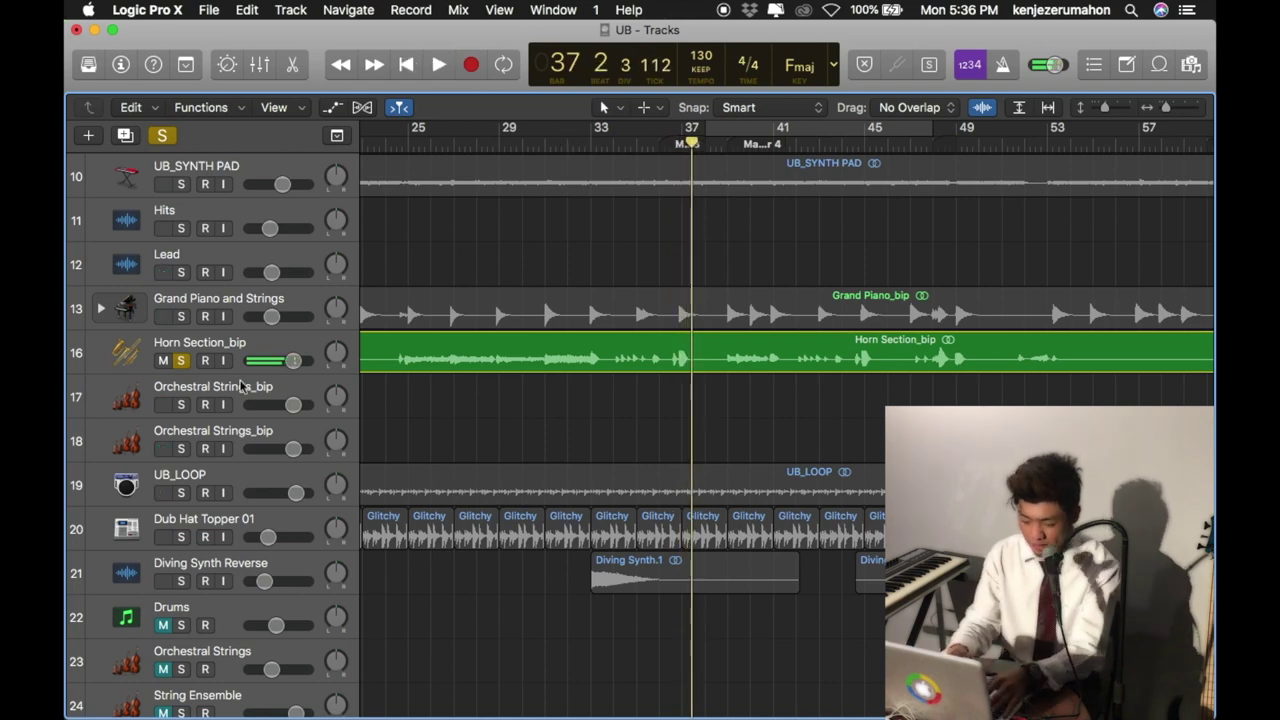
# Move the solo to both Orchestral Strings_bip tracks and place the playhead at bar 61, where the first string region starts.
pyautogui.click(181, 360)
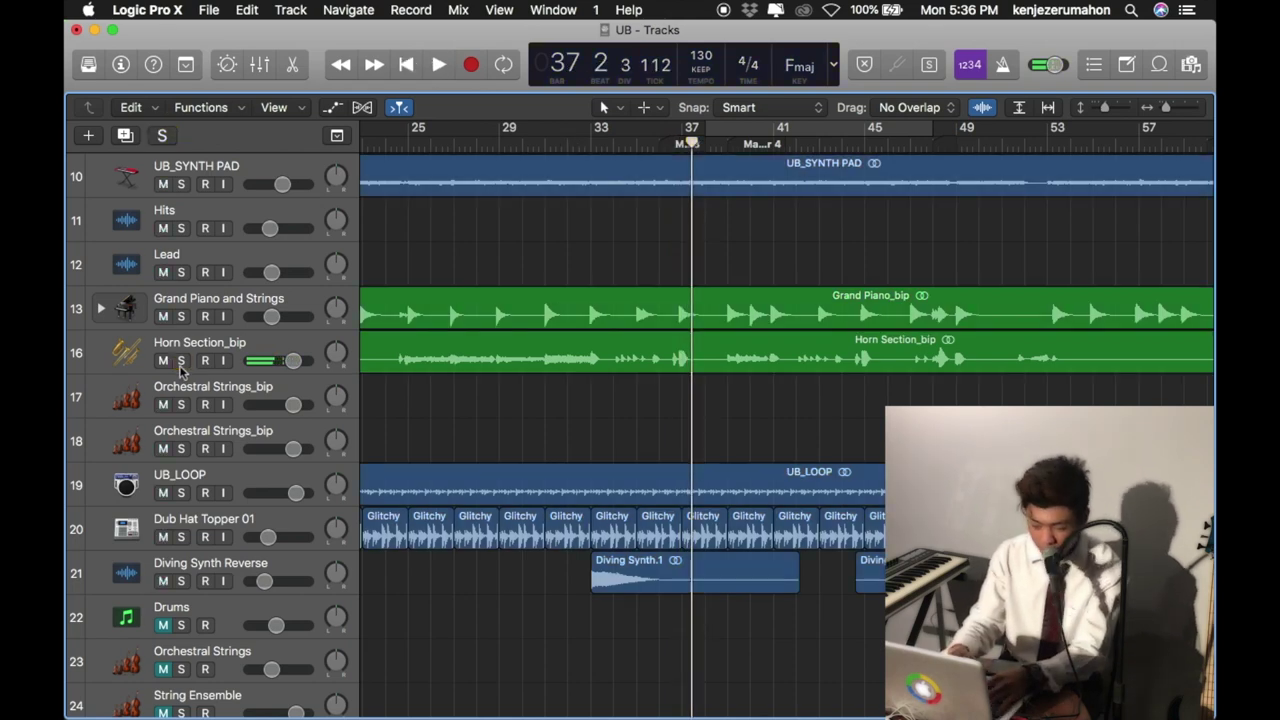
pyautogui.click(181, 449)
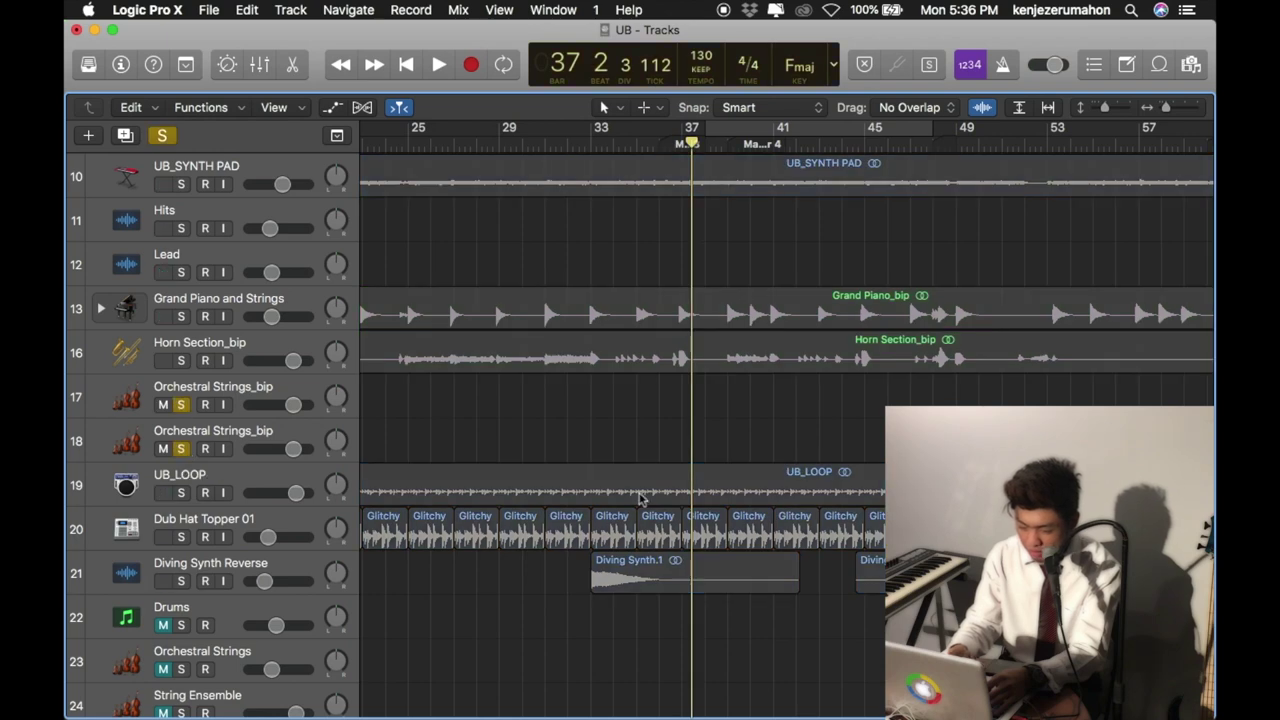
pyautogui.hscroll(5, 643, 445)
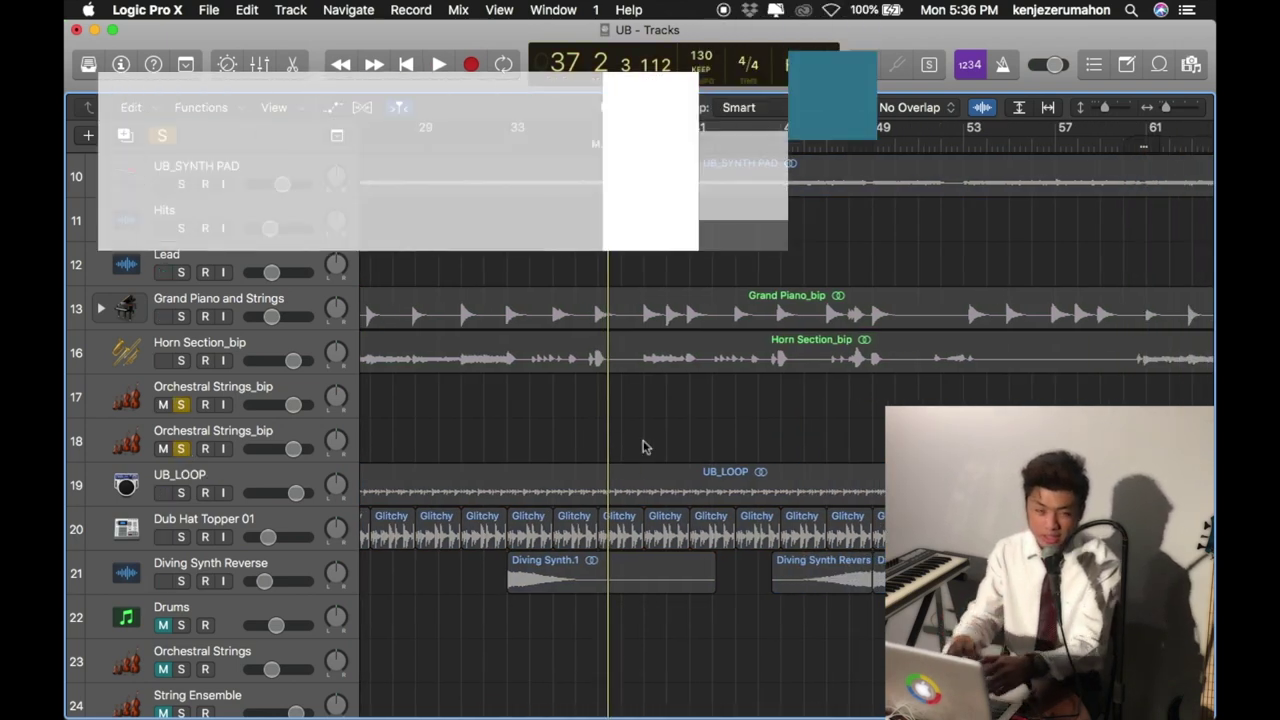
pyautogui.hscroll(10, 646, 446)
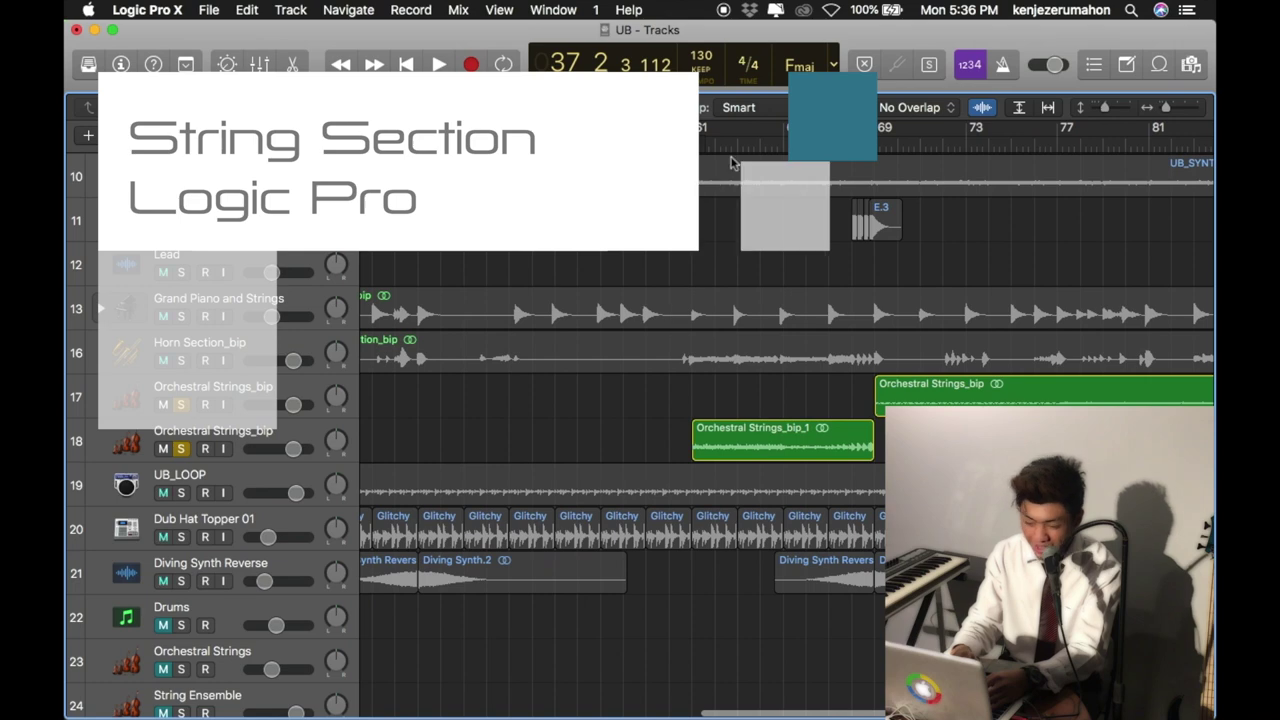
pyautogui.click(690, 140)
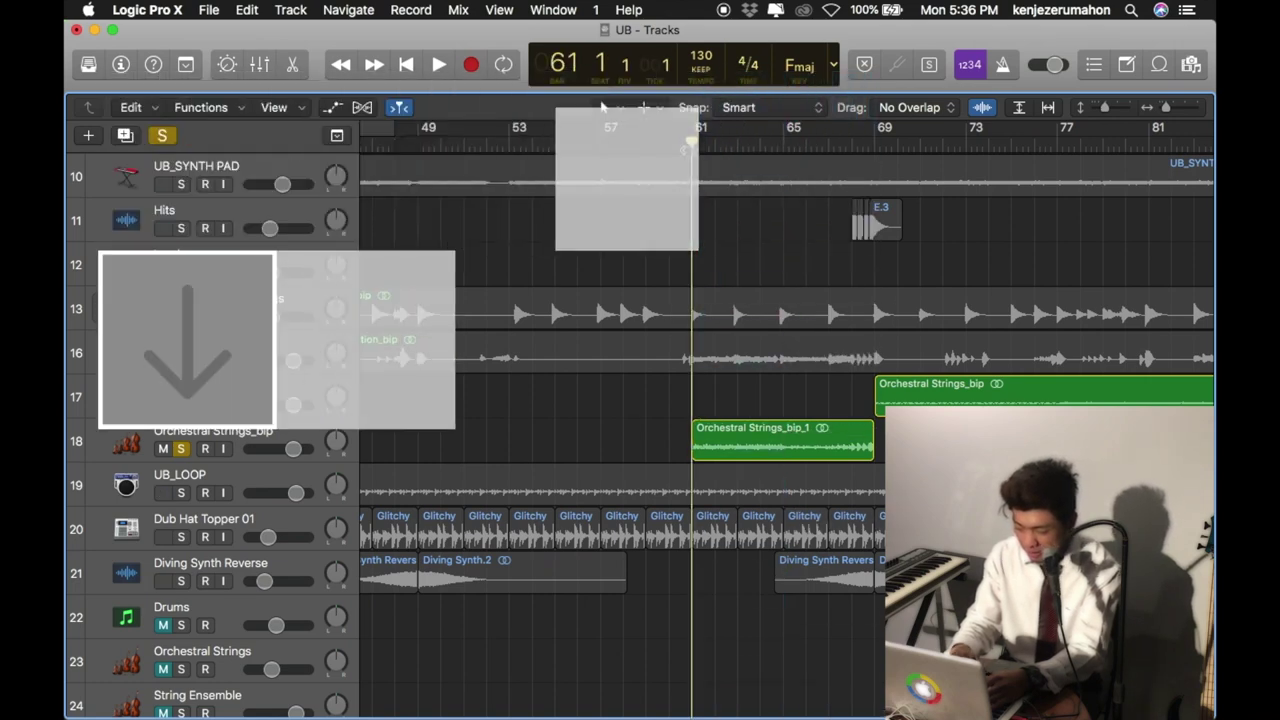
# Turn off the solo on both string tracks and play the full mix from bar 59.
pyautogui.press('s')
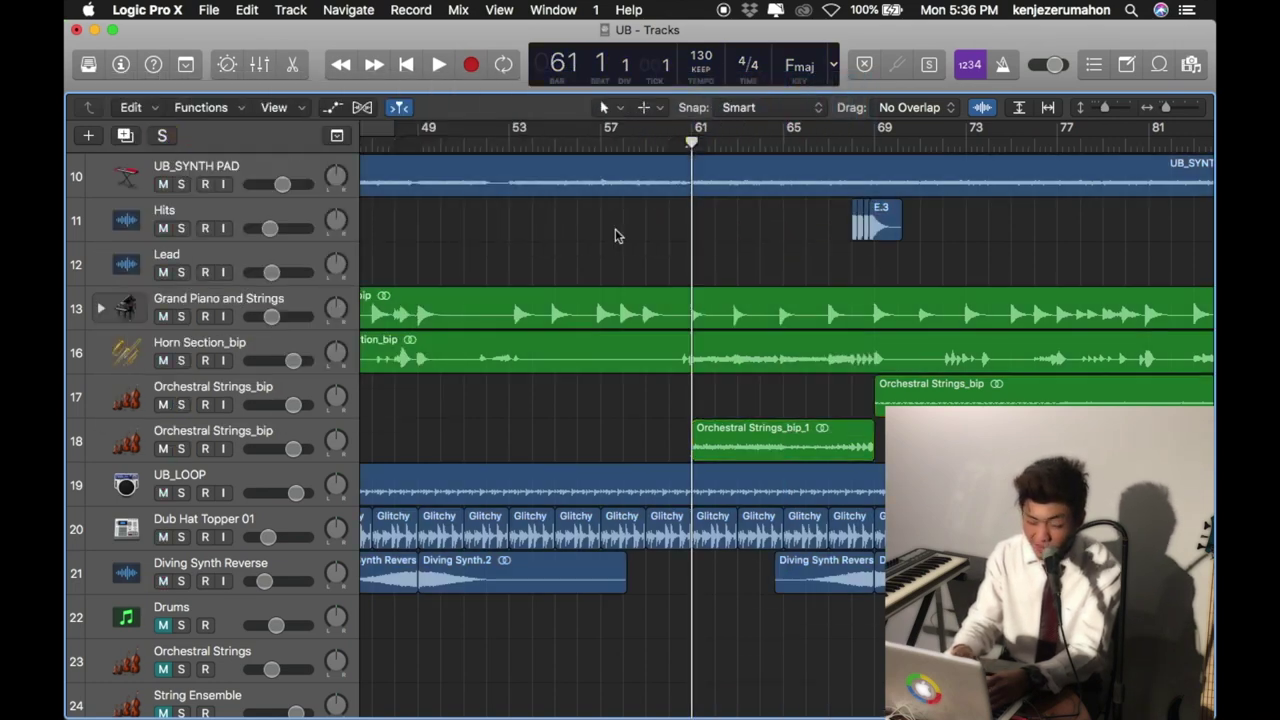
pyautogui.click(646, 143)
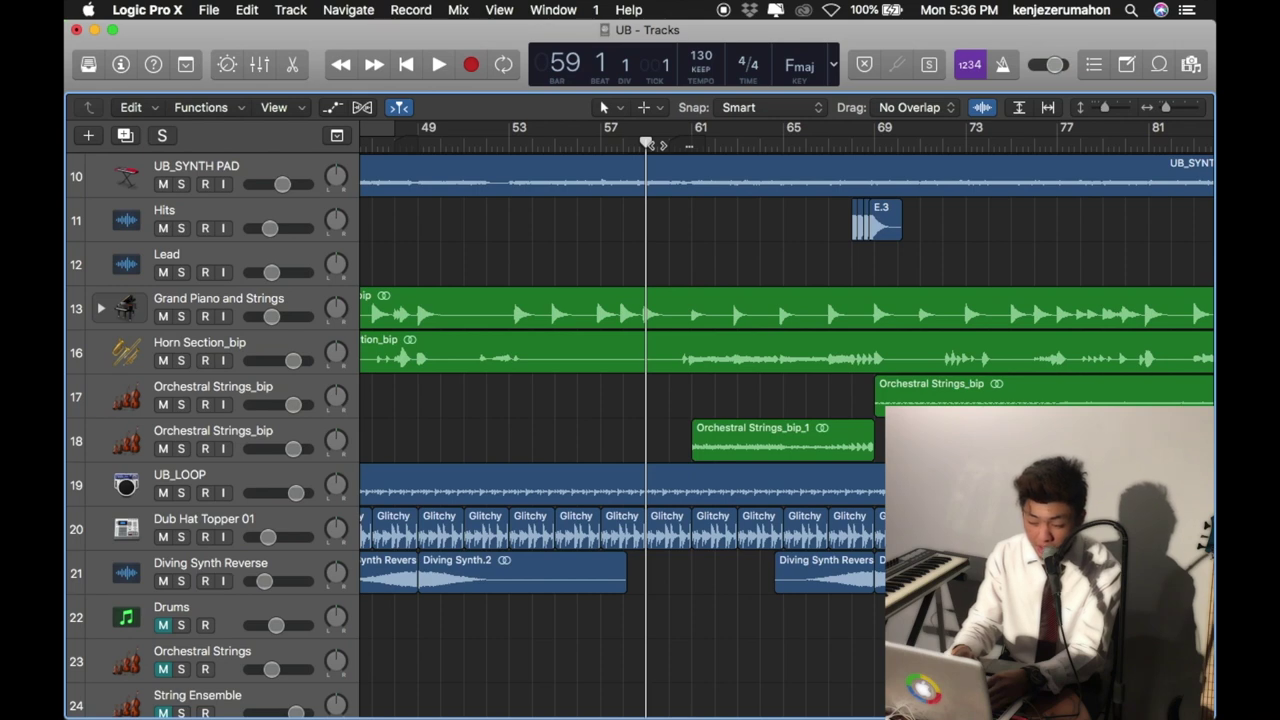
pyautogui.press('space')
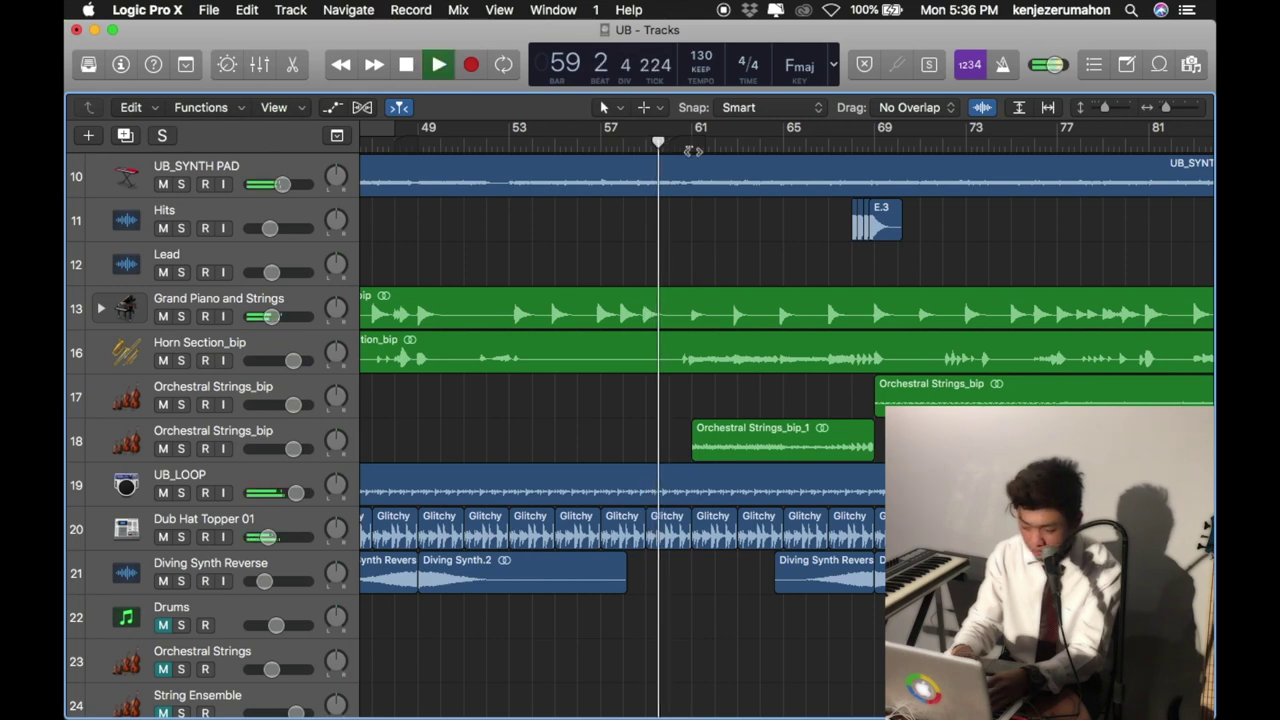
# Stop playback and mute the Live Performance and UB_BGVS vocal tracks.
pyautogui.scroll(10, 319, 177)
pyautogui.press('space')
pyautogui.moveTo(163, 183); pyautogui.dragTo(165, 230)
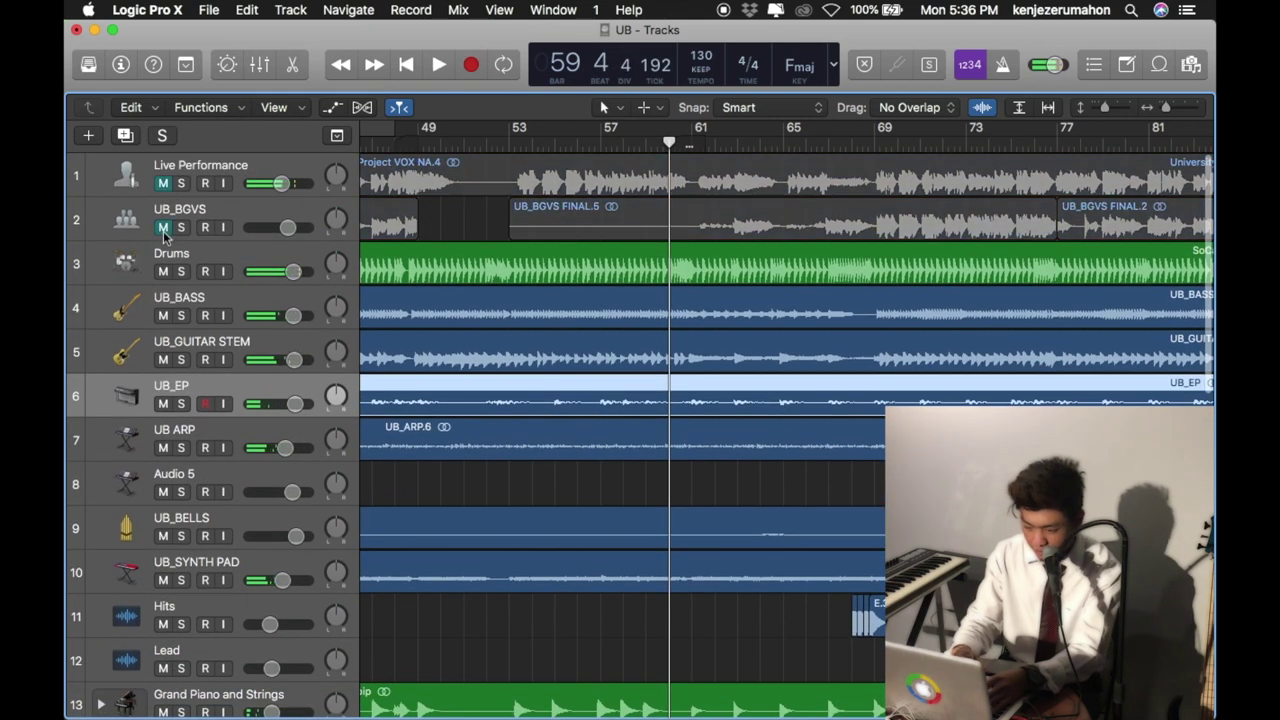
# Solo Orchestral Strings_bip on track 18 during playback up to bar 66, turn its solo off and return the playhead to bar 61.
pyautogui.scroll(-10, 552, 245)
pyautogui.press('space')
pyautogui.scroll(3, 552, 245)
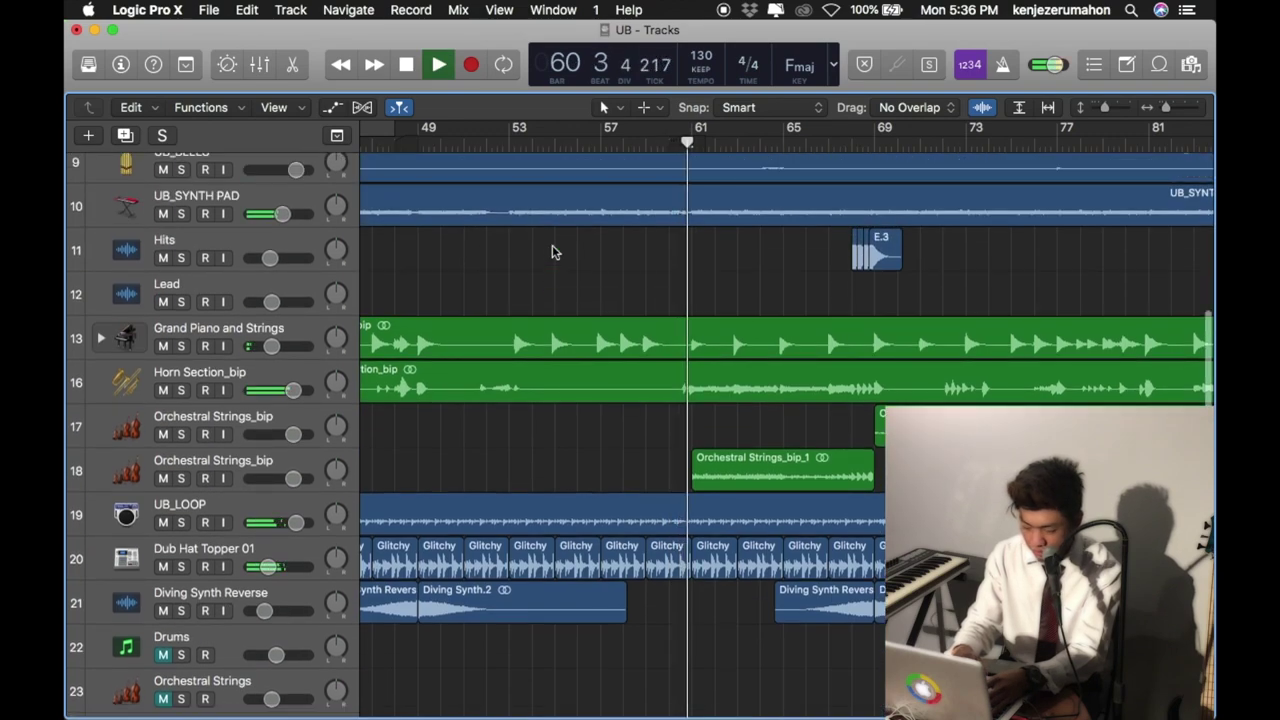
pyautogui.click(181, 479)
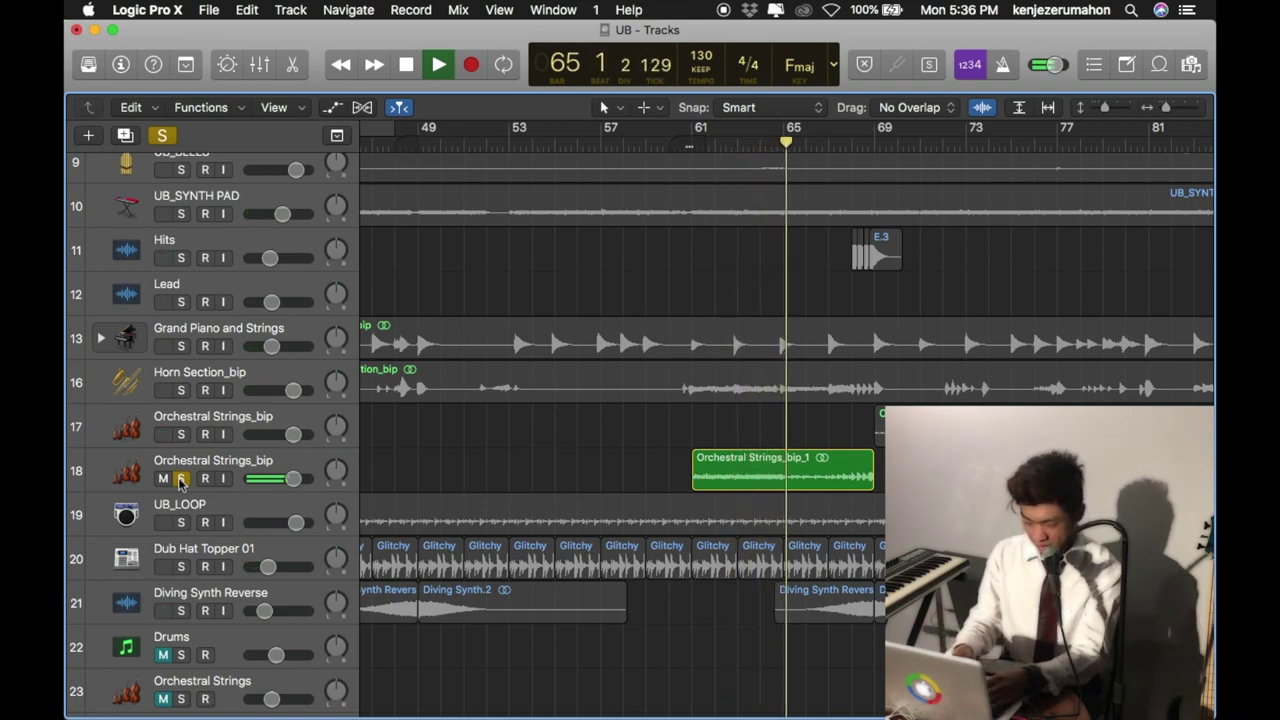
pyautogui.press('space')
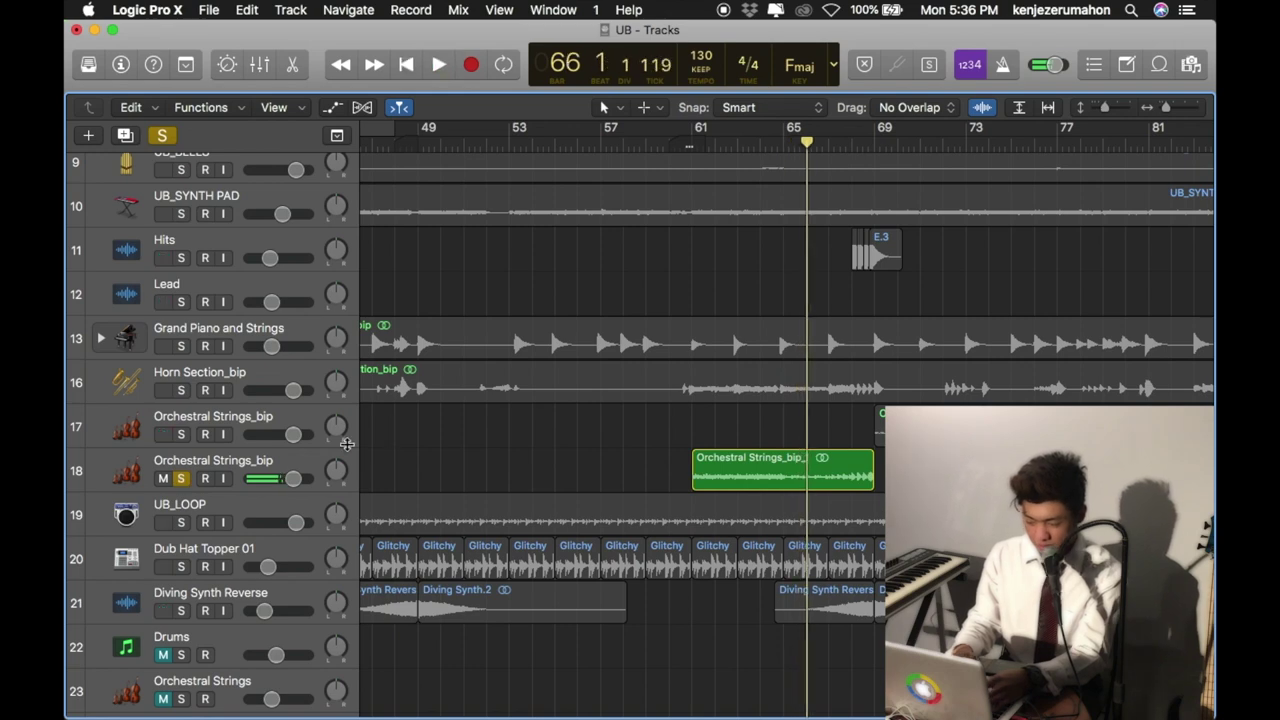
pyautogui.click(181, 479)
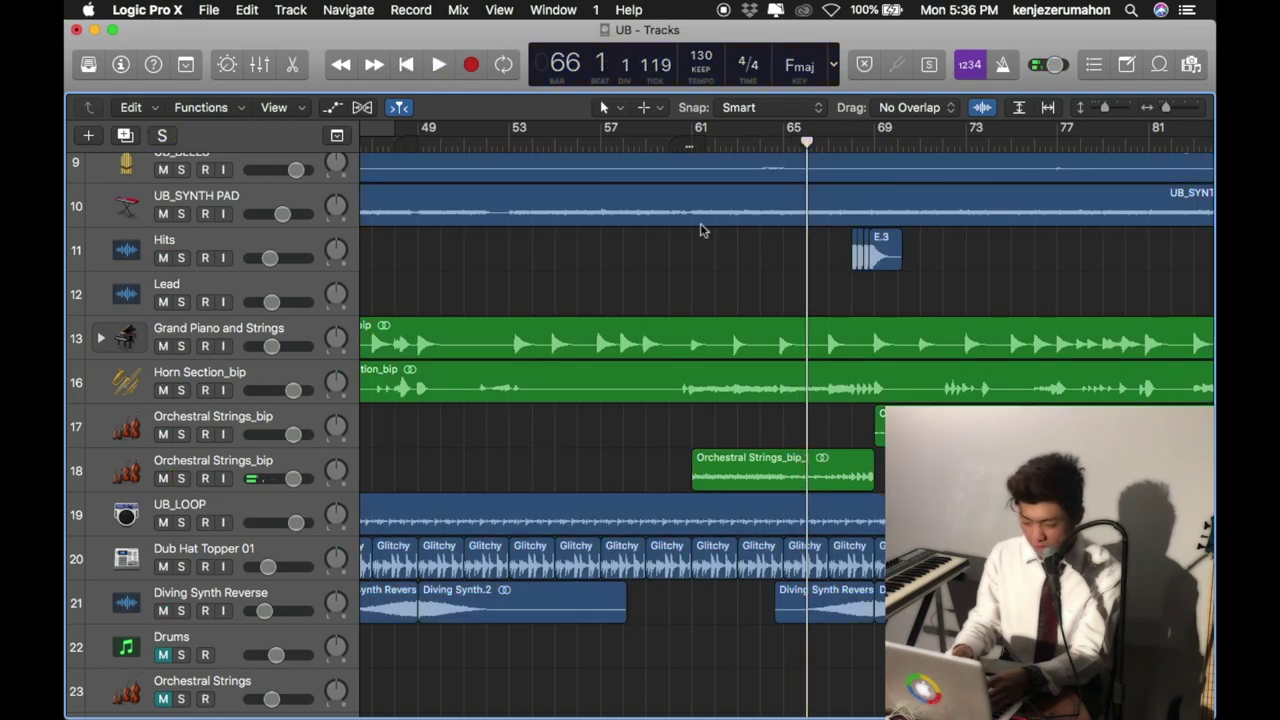
pyautogui.click(692, 150)
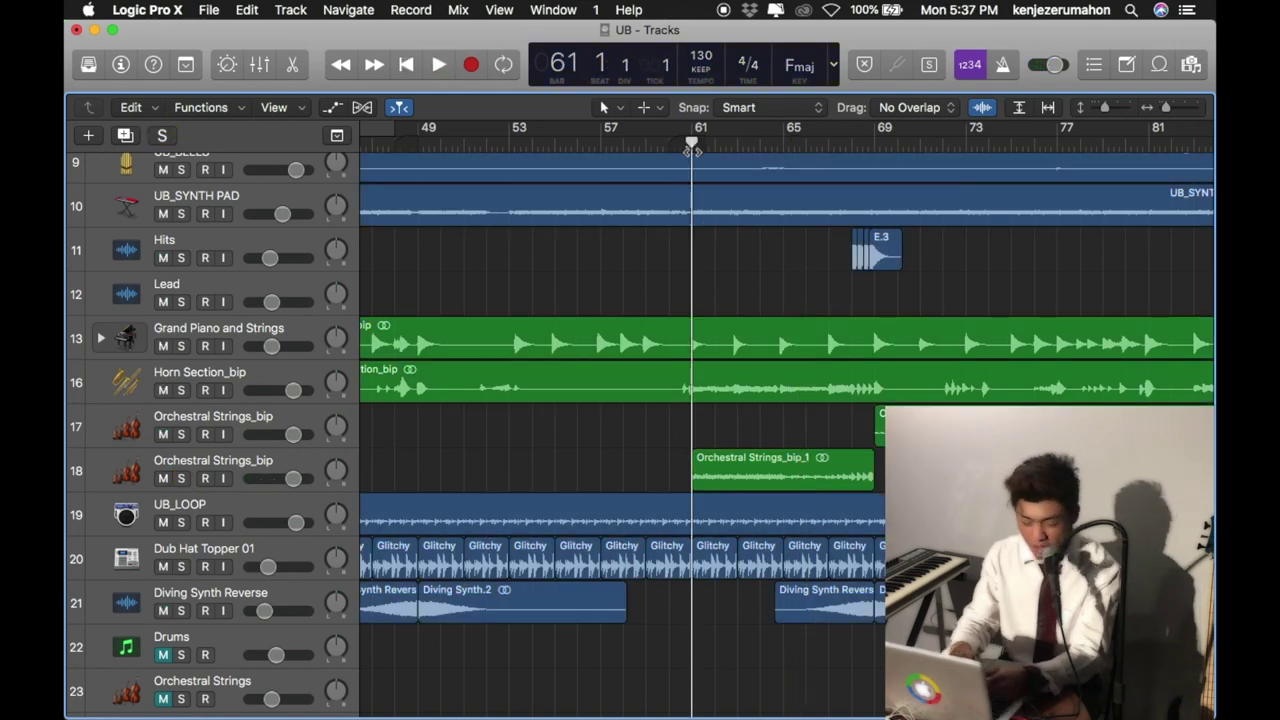
# Solo UB_LOOP and Dub Hat Topper 01 and listen to both loops from bar 1 to about bar 5.
pyautogui.scroll(-2, 690, 150)
pyautogui.hscroll(-15, 654, 366)
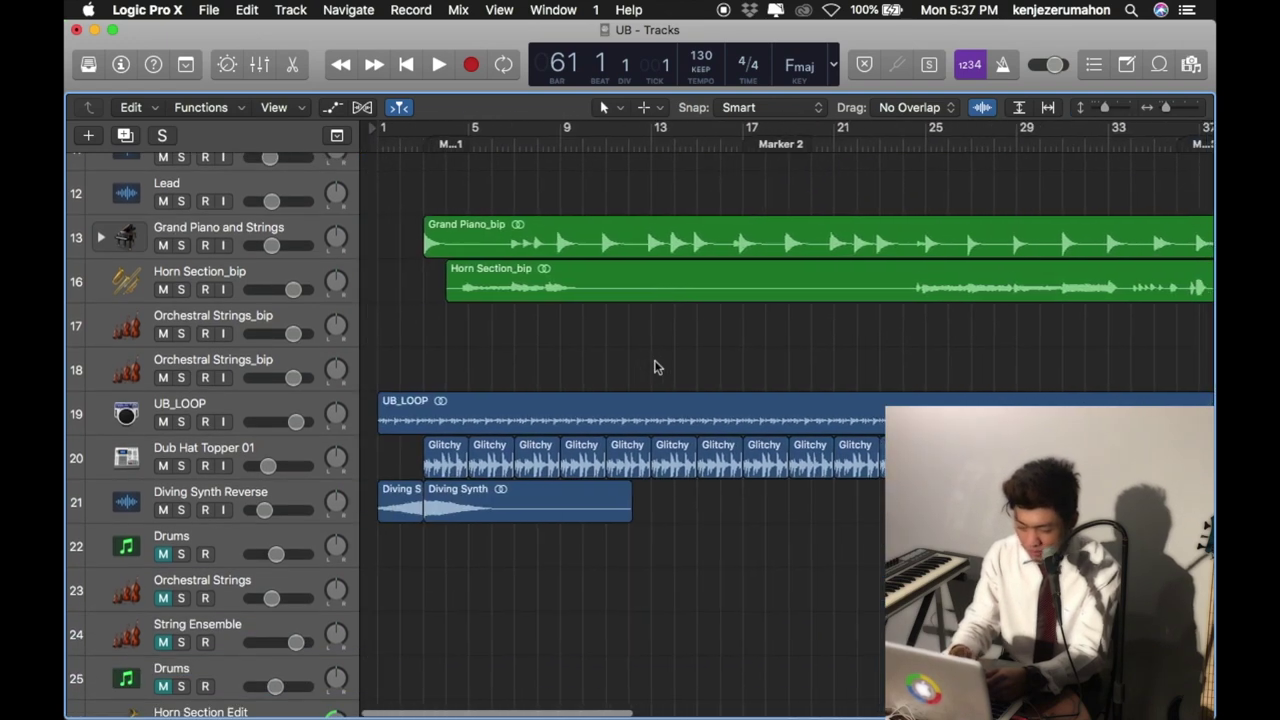
pyautogui.click(181, 421)
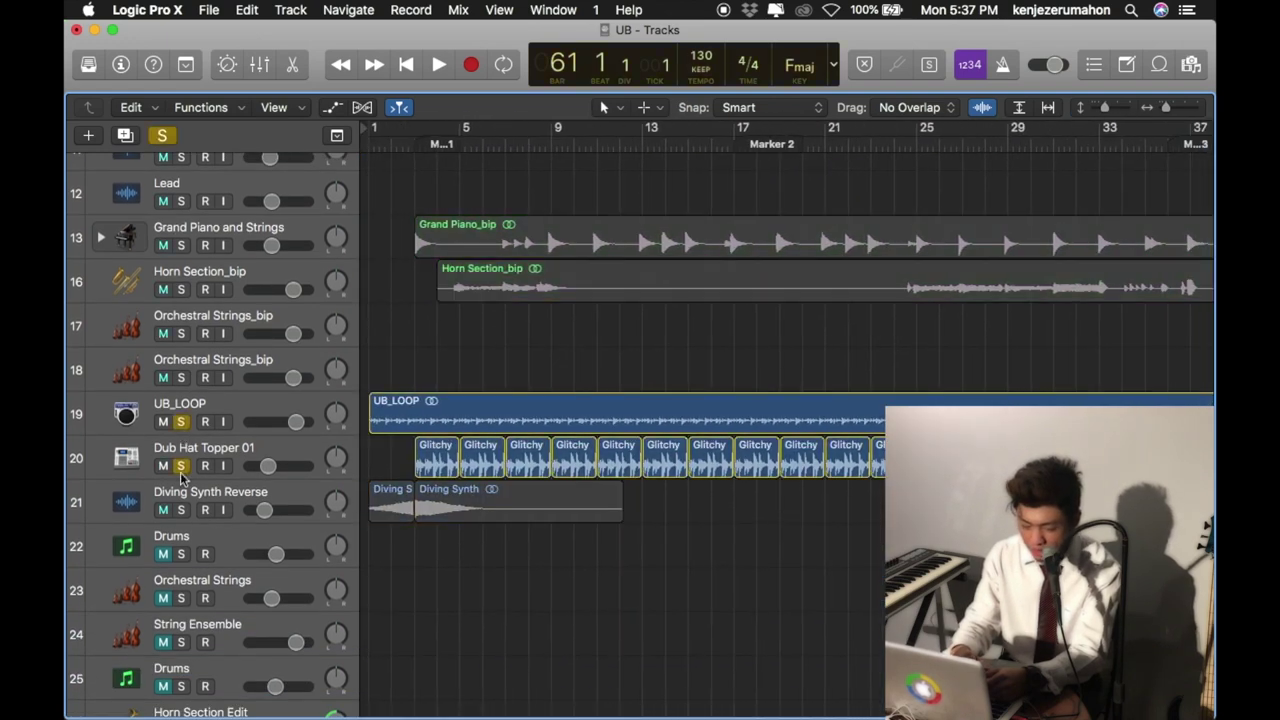
pyautogui.click(181, 465)
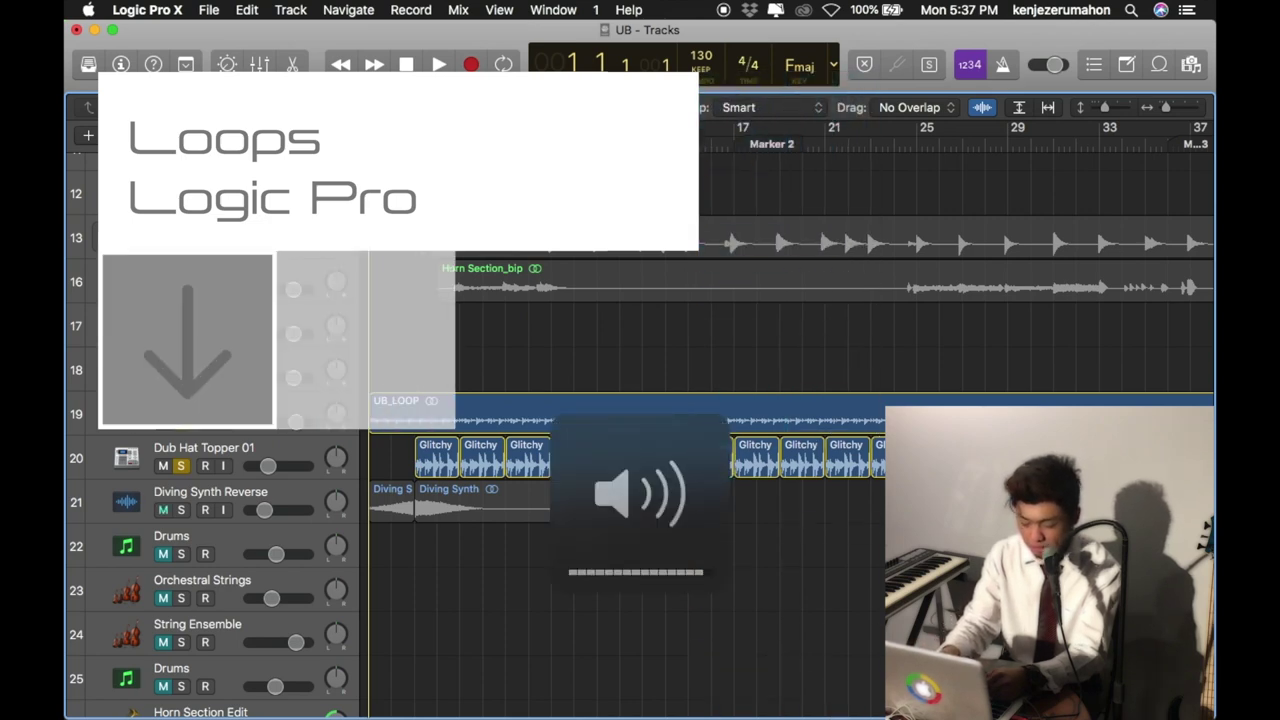
pyautogui.press('space')
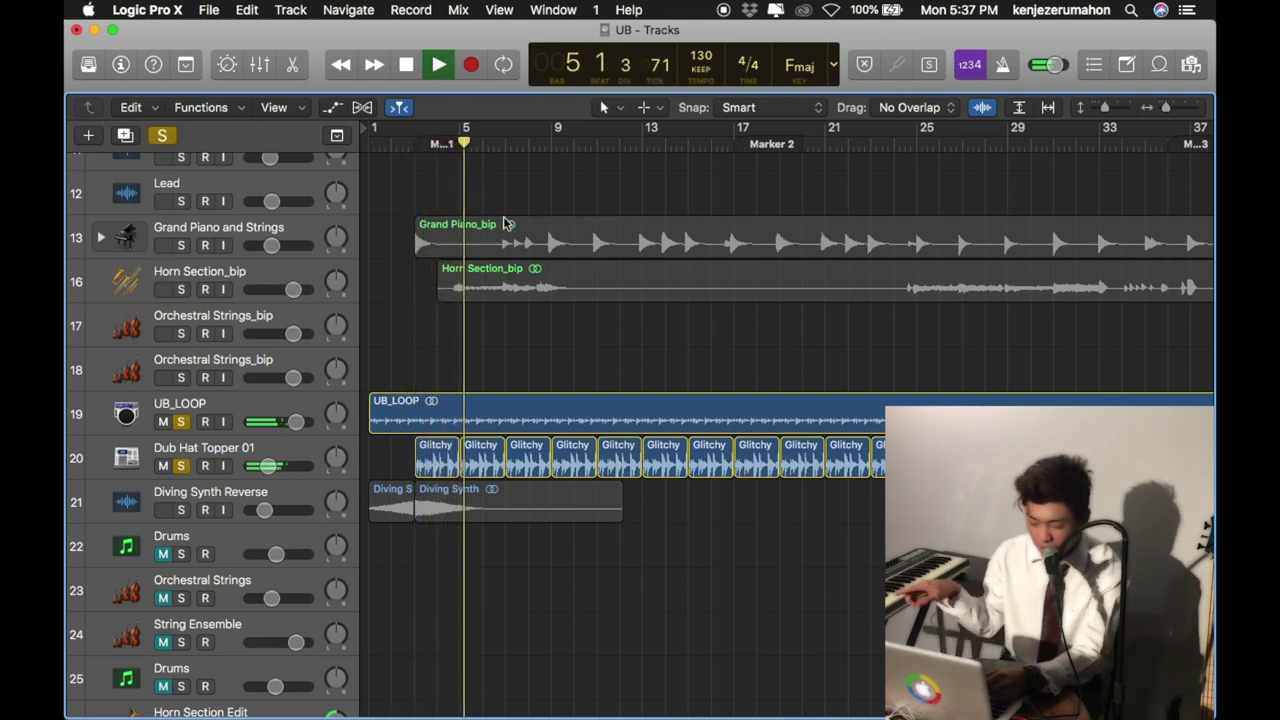
pyautogui.press('space')
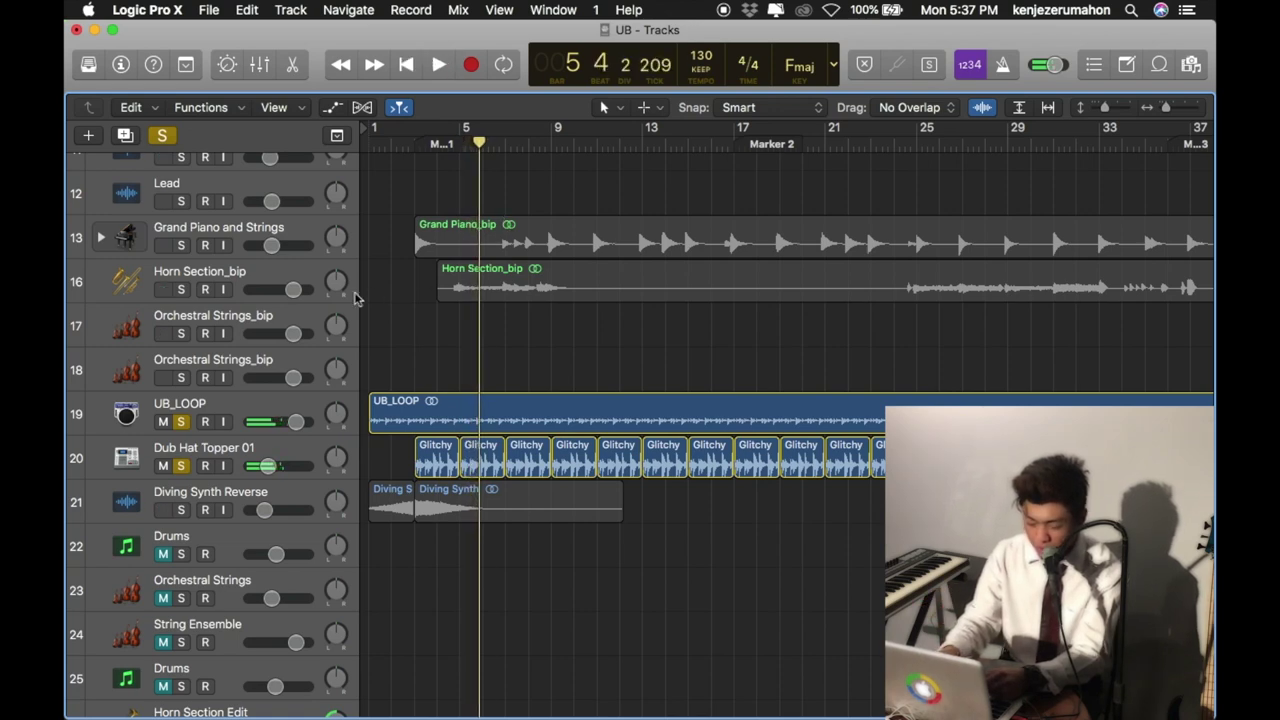
# Move the solo to Diving Synth Reverse, listen from bar 1 to about bar 4, and turn the solo off.
pyautogui.keyDown('alt'); pyautogui.click(183, 511); pyautogui.keyUp('alt')
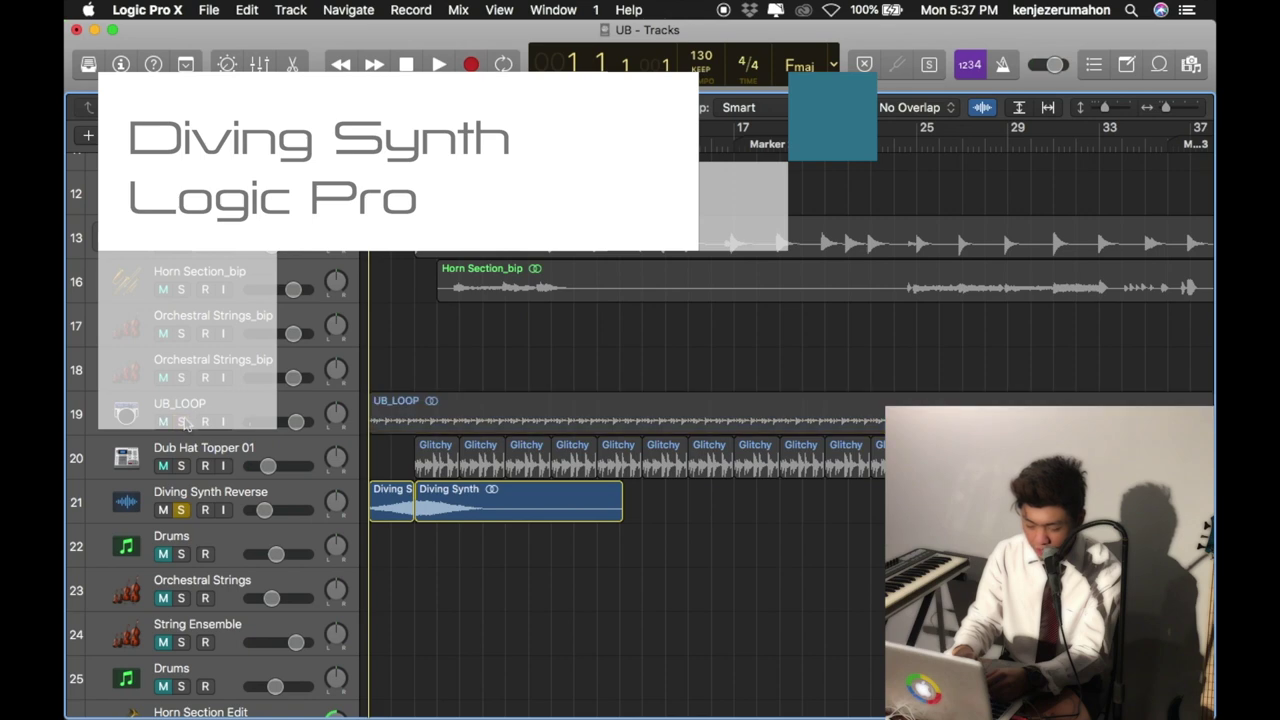
pyautogui.press('space')
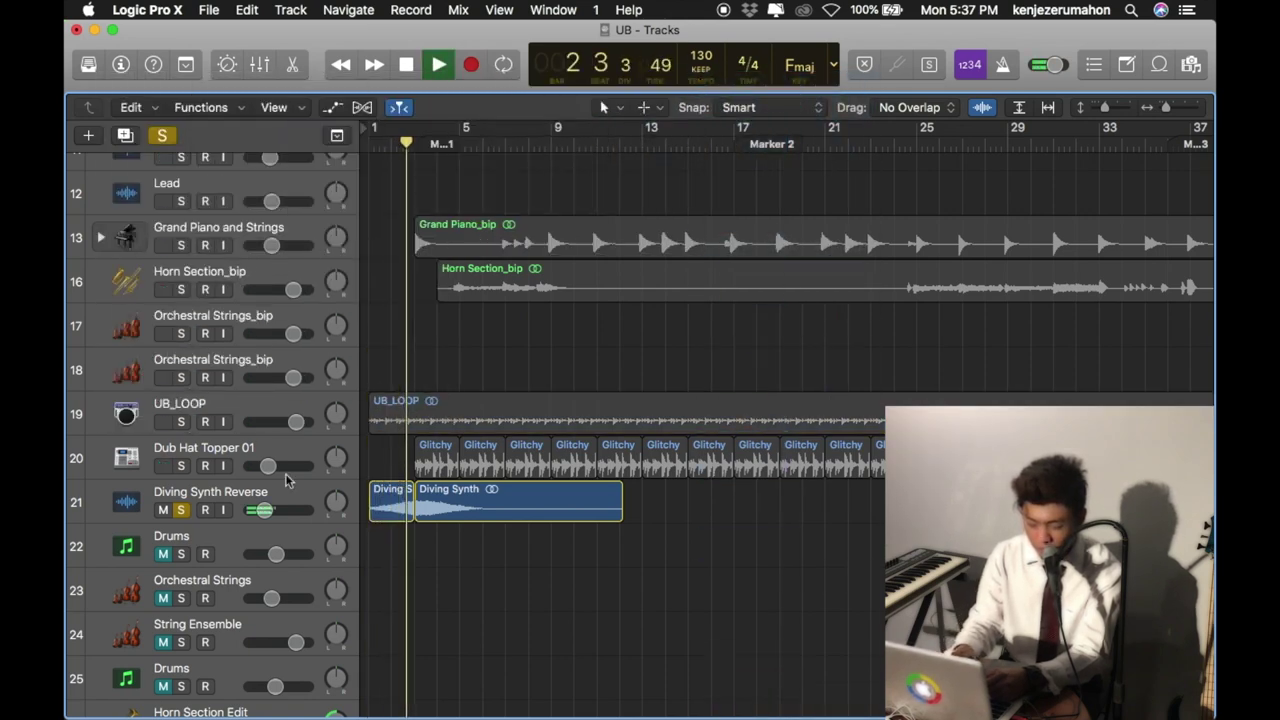
pyautogui.press('z')
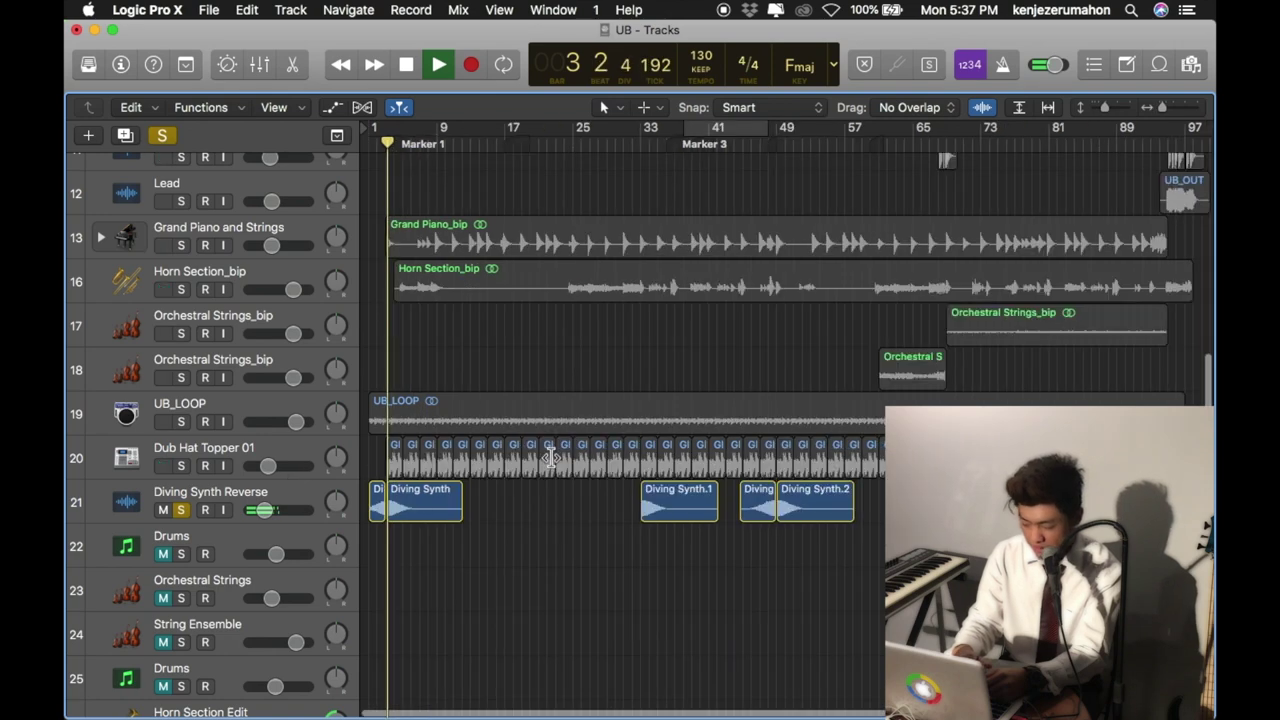
pyautogui.click(181, 510)
# Solo the Hits track, listen to the outro hits up to about bar 97, and turn the solo off.
pyautogui.scroll(8, 789, 423)
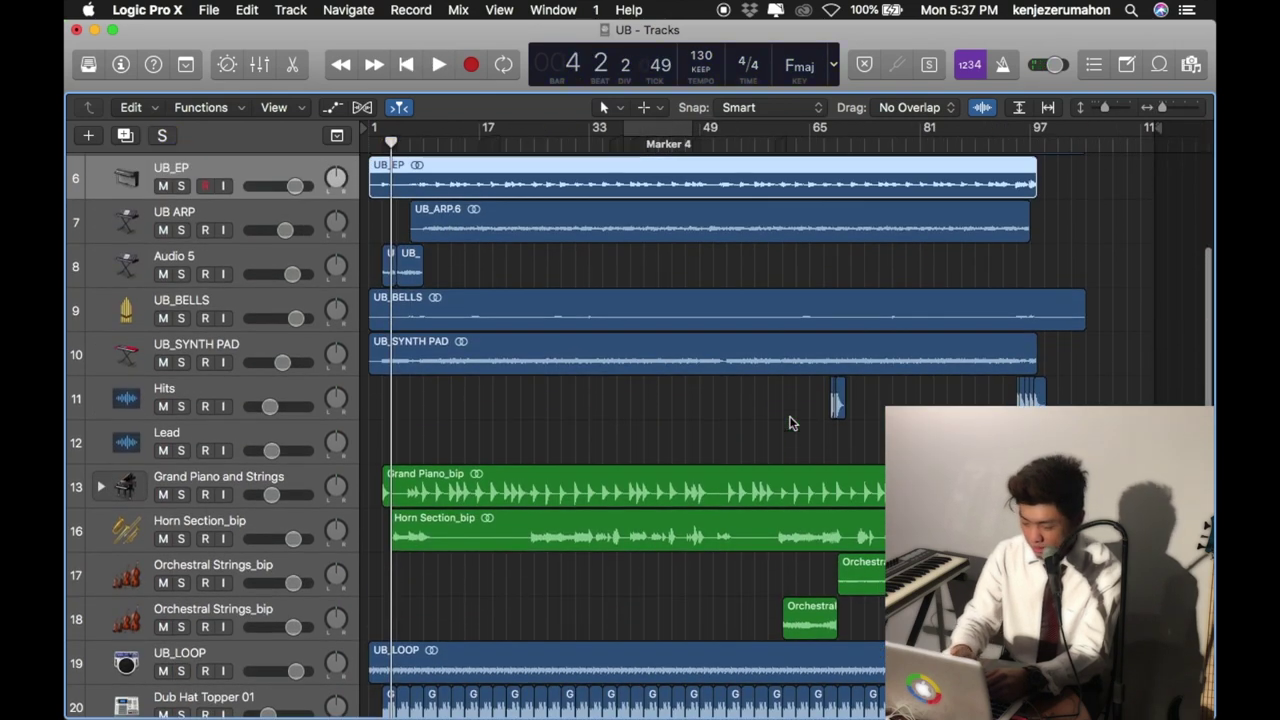
pyautogui.scroll(10, 789, 423)
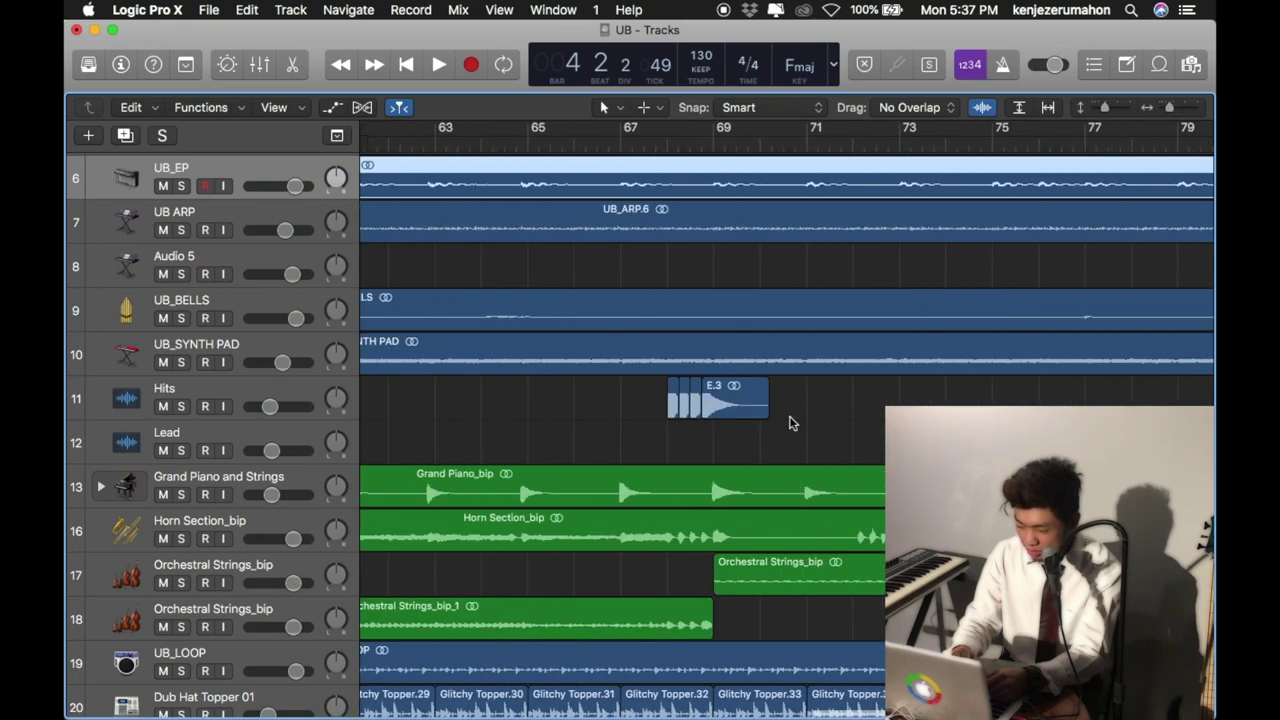
pyautogui.hscroll(10, 789, 423)
pyautogui.hscroll(-3, 789, 423)
pyautogui.hscroll(-1, 789, 423)
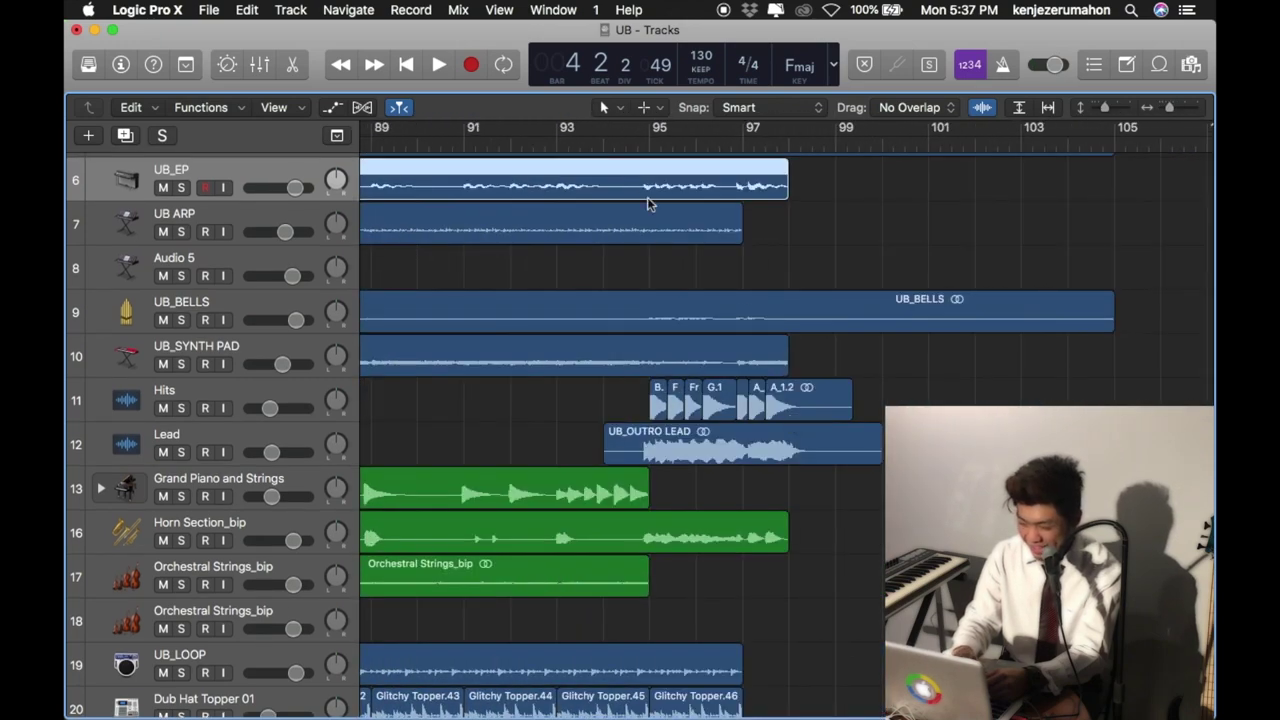
pyautogui.click(181, 408)
pyautogui.press('space')
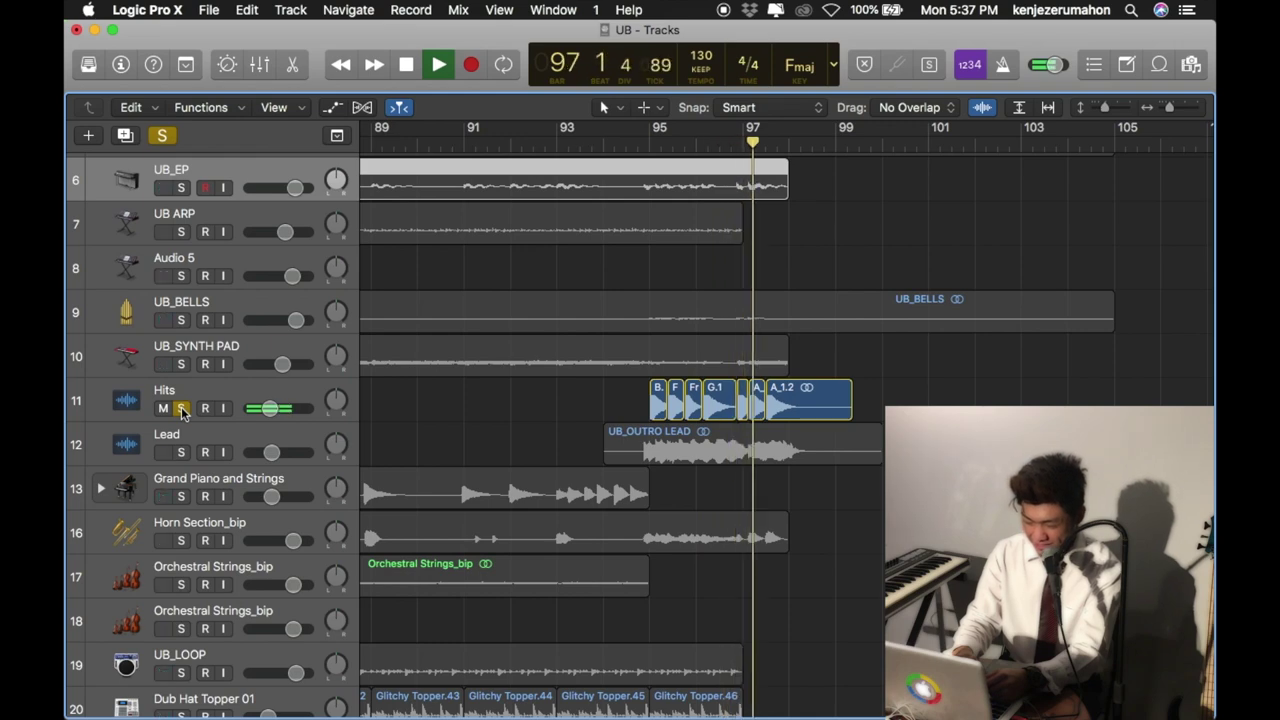
pyautogui.press('space')
pyautogui.click(181, 408)
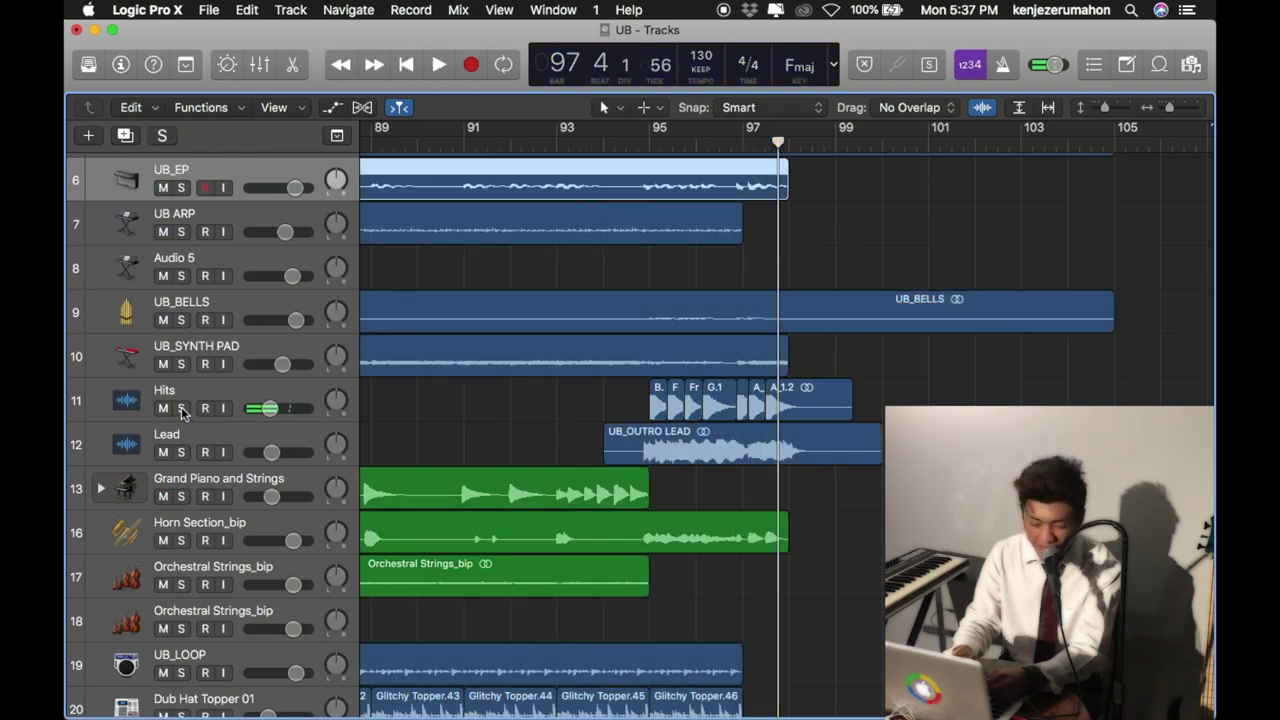
# Solo Lead and Horn Section_bip and listen to the outro from bar 94 to bar 98.
pyautogui.click(603, 143)
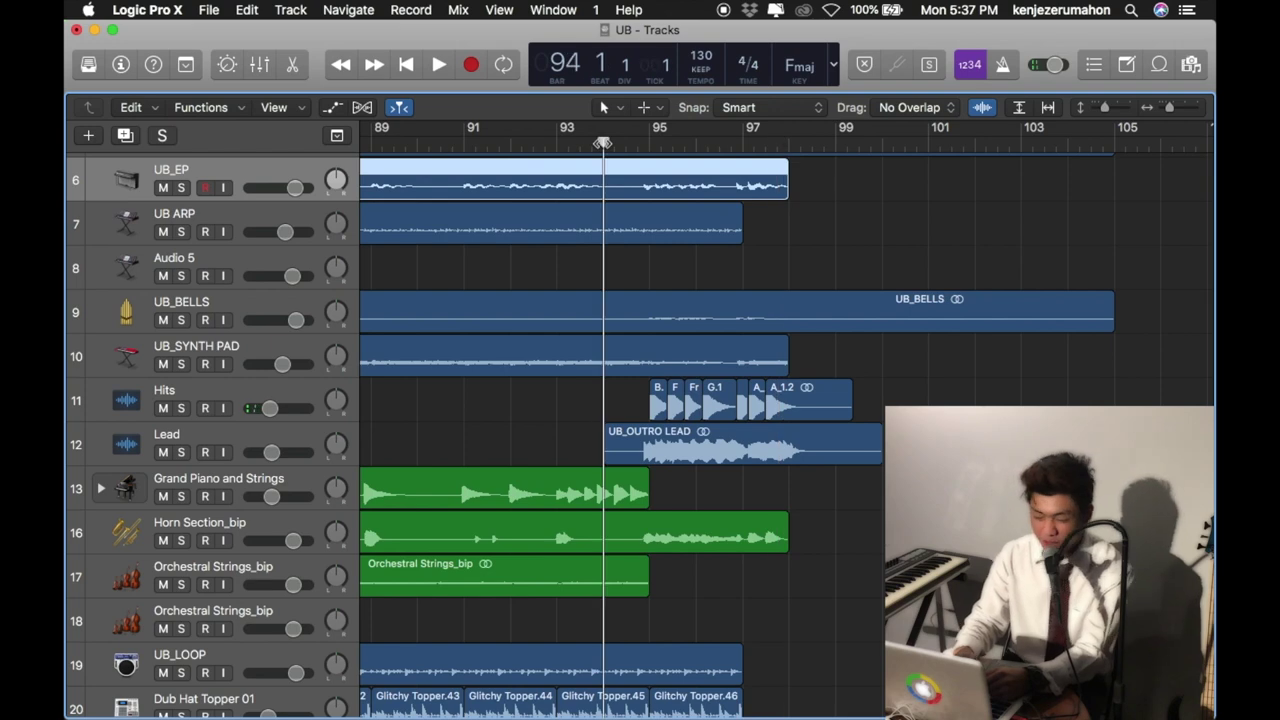
pyautogui.click(181, 453)
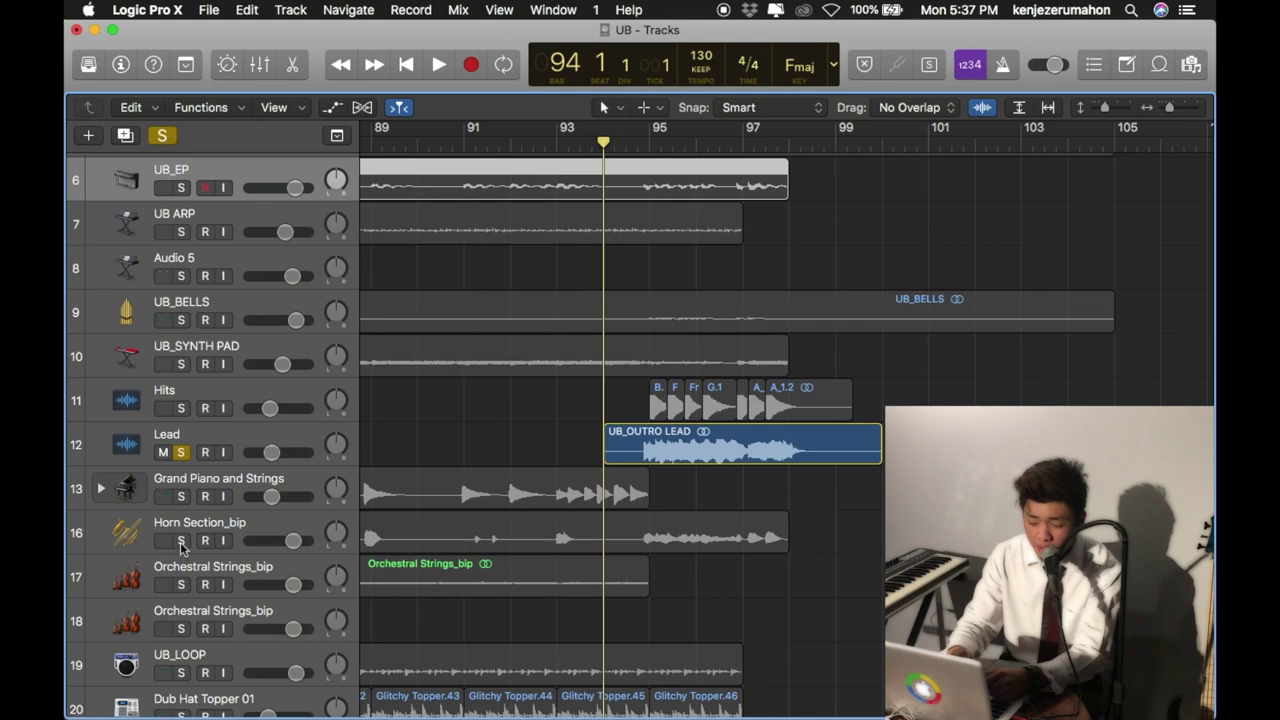
pyautogui.click(181, 541)
pyautogui.press('space')
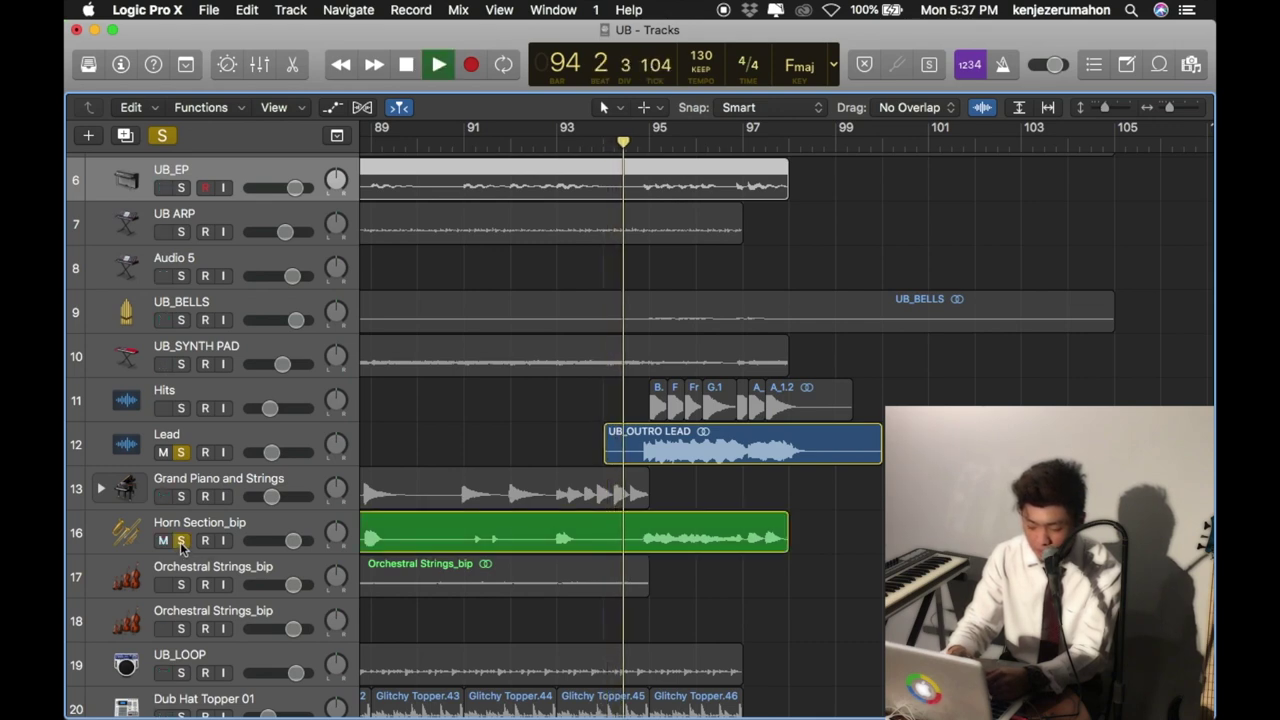
pyautogui.press('space')
pyautogui.press('space')
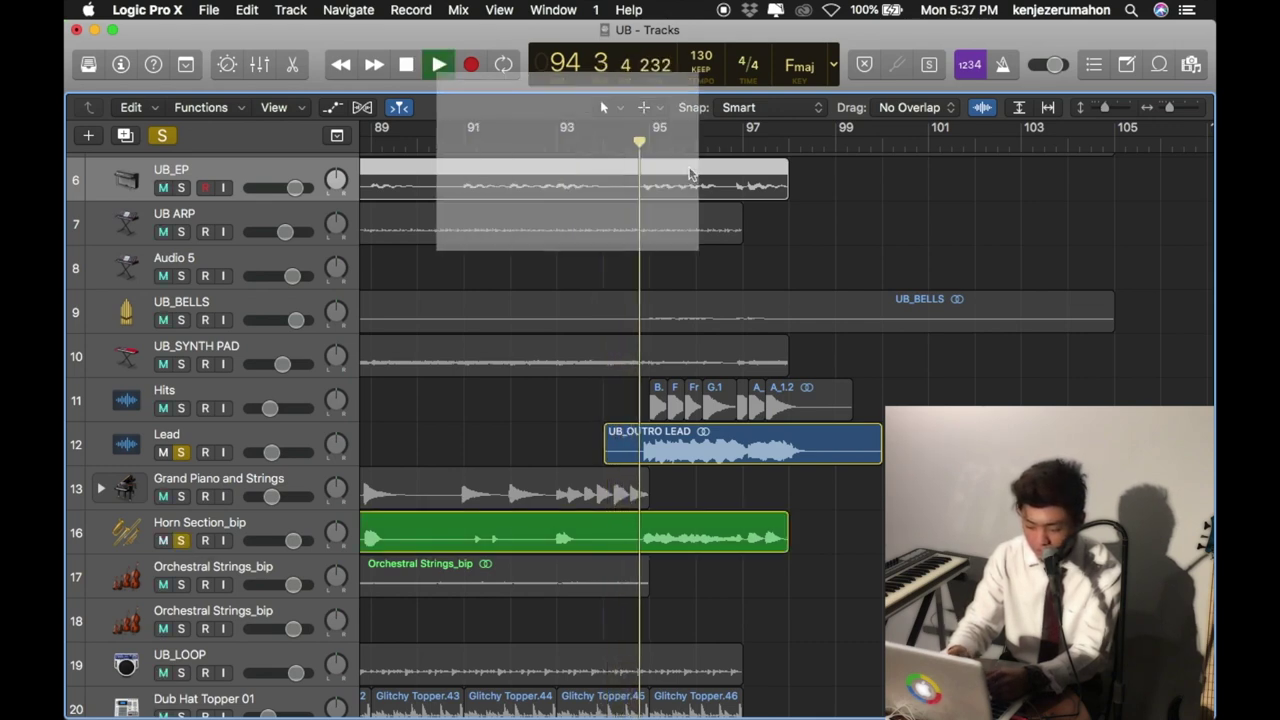
pyautogui.scroll(1, 490, 328)
pyautogui.scroll(1, 490, 328)
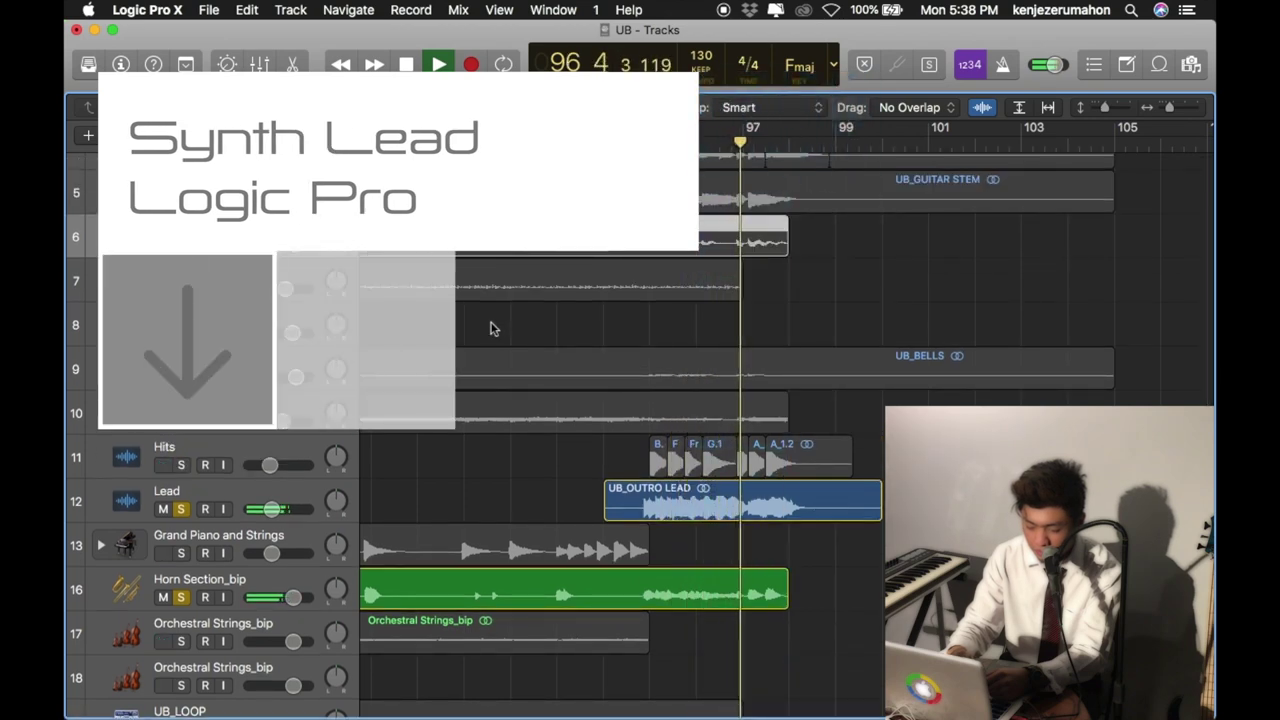
pyautogui.scroll(3, 490, 328)
pyautogui.press('space')
# Add UB_GUITAR STEM, Drums and UB_BASS to the soloed tracks and listen from bar 95 to about bar 98.
pyautogui.click(182, 277)
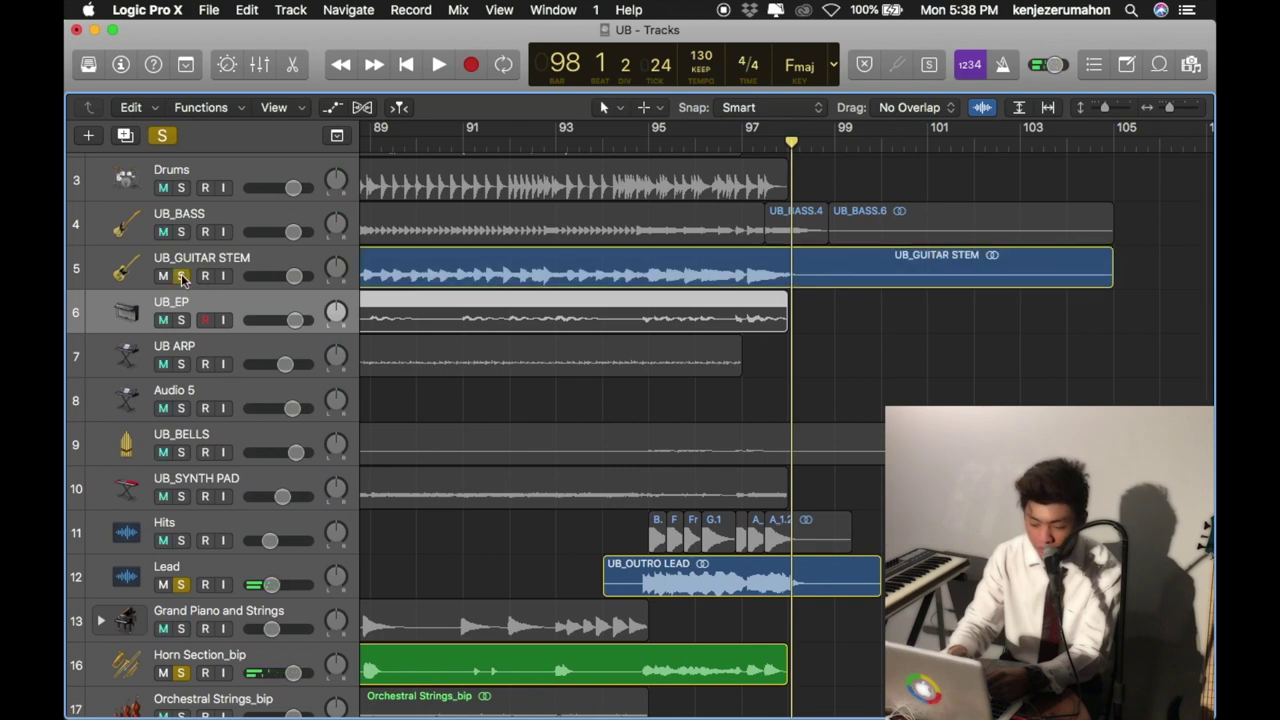
pyautogui.scroll(3, 530, 225)
pyautogui.click(646, 149)
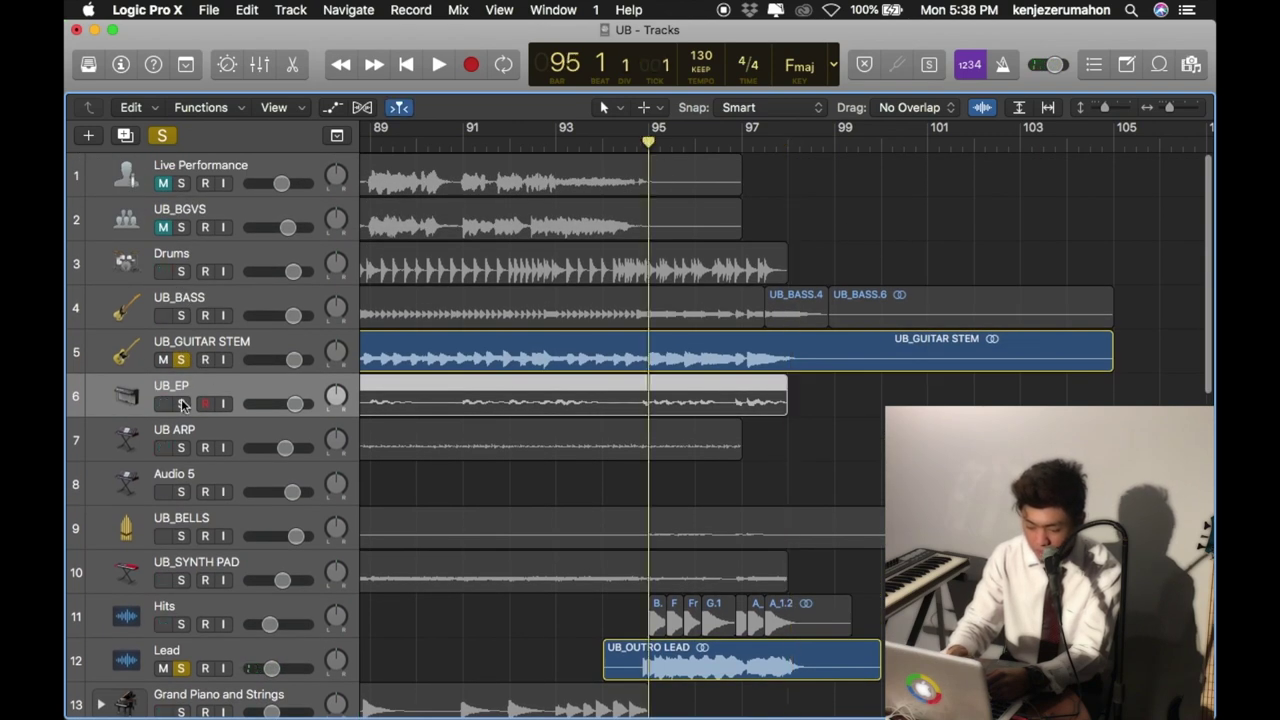
pyautogui.click(182, 403)
pyautogui.click(182, 403)
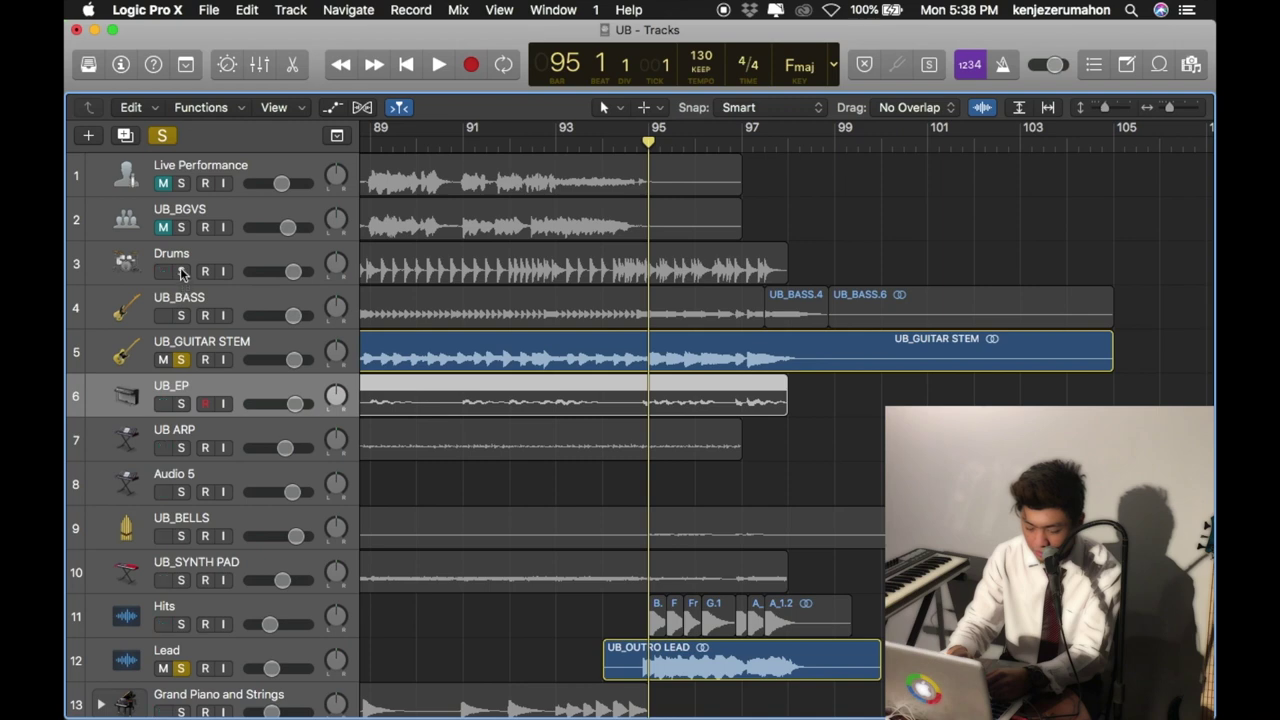
pyautogui.click(182, 272)
pyautogui.click(182, 316)
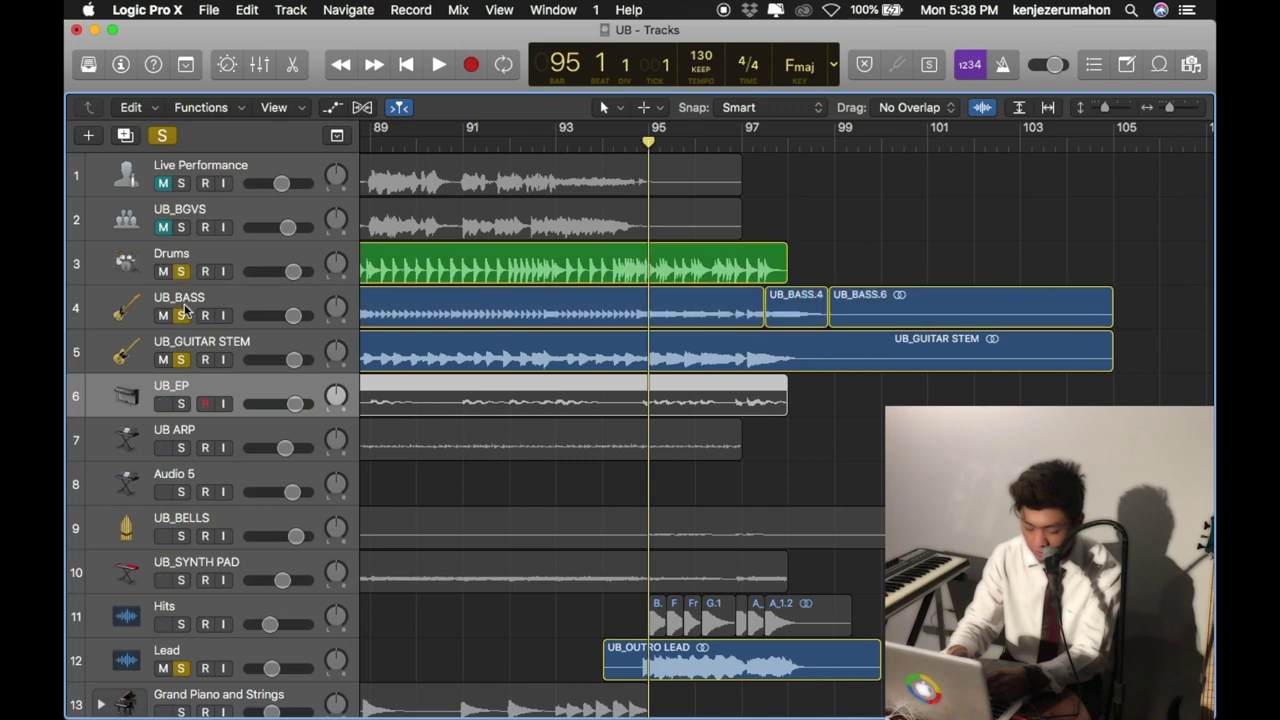
pyautogui.press('space')
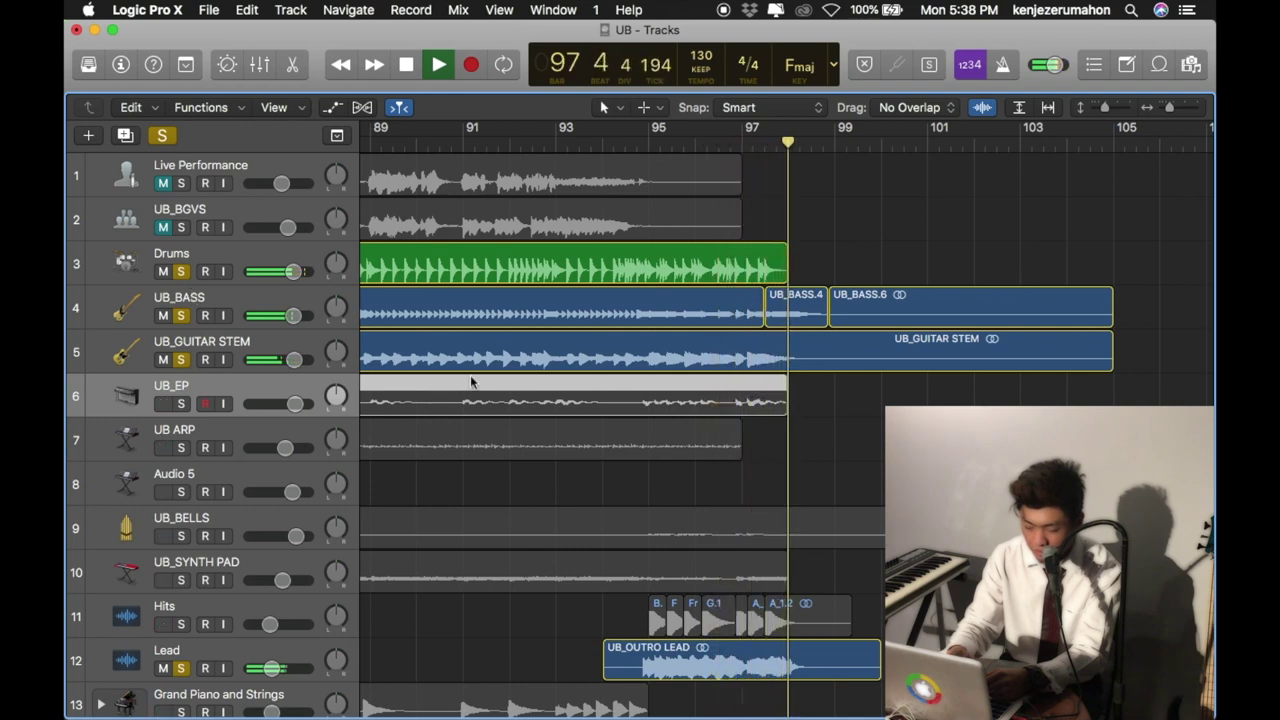
pyautogui.press('space')
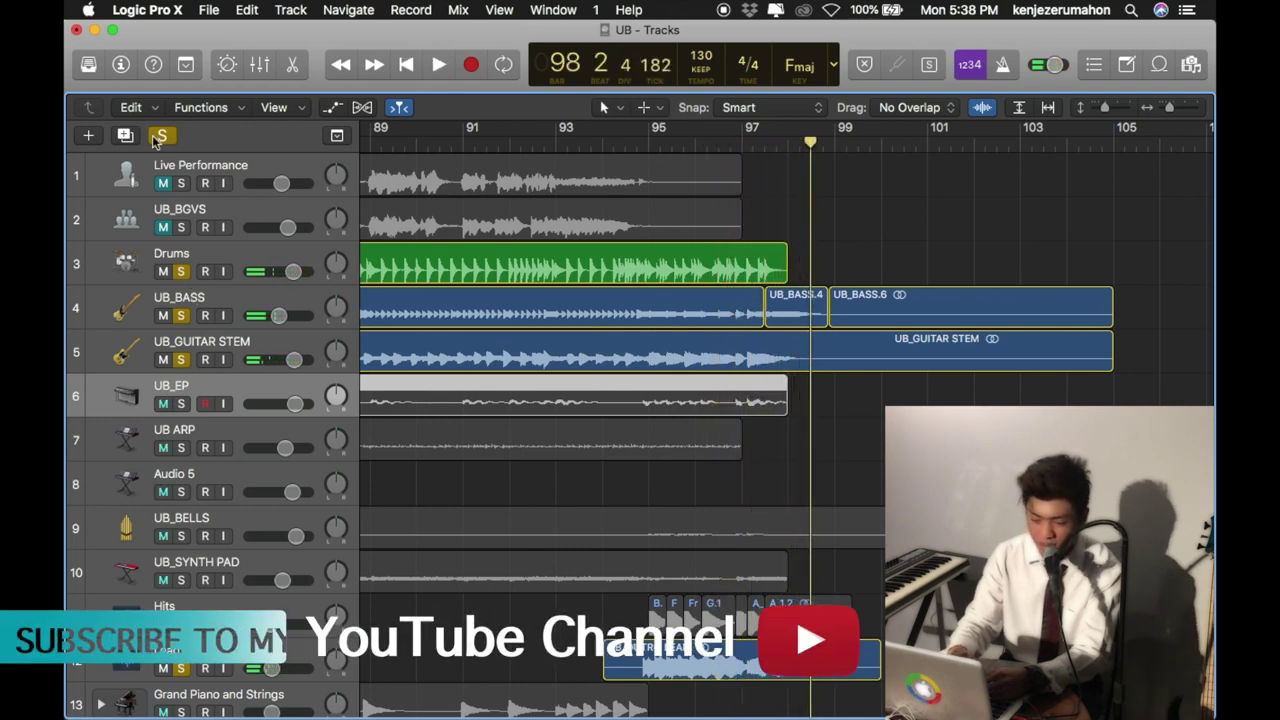
# Clear all track solos and place the playhead at bar 9, where the lead vocal starts.
pyautogui.click(162, 135)
pyautogui.hscroll(-10, 591, 371)
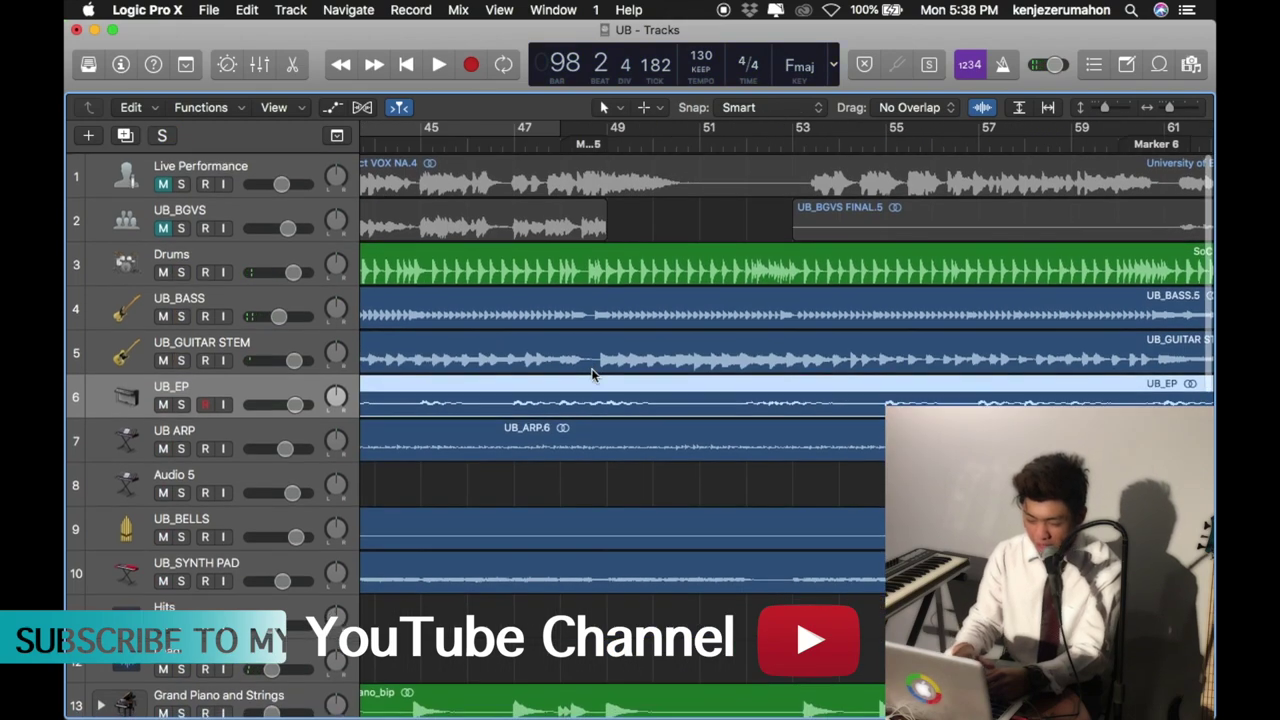
pyautogui.hscroll(-10, 591, 373)
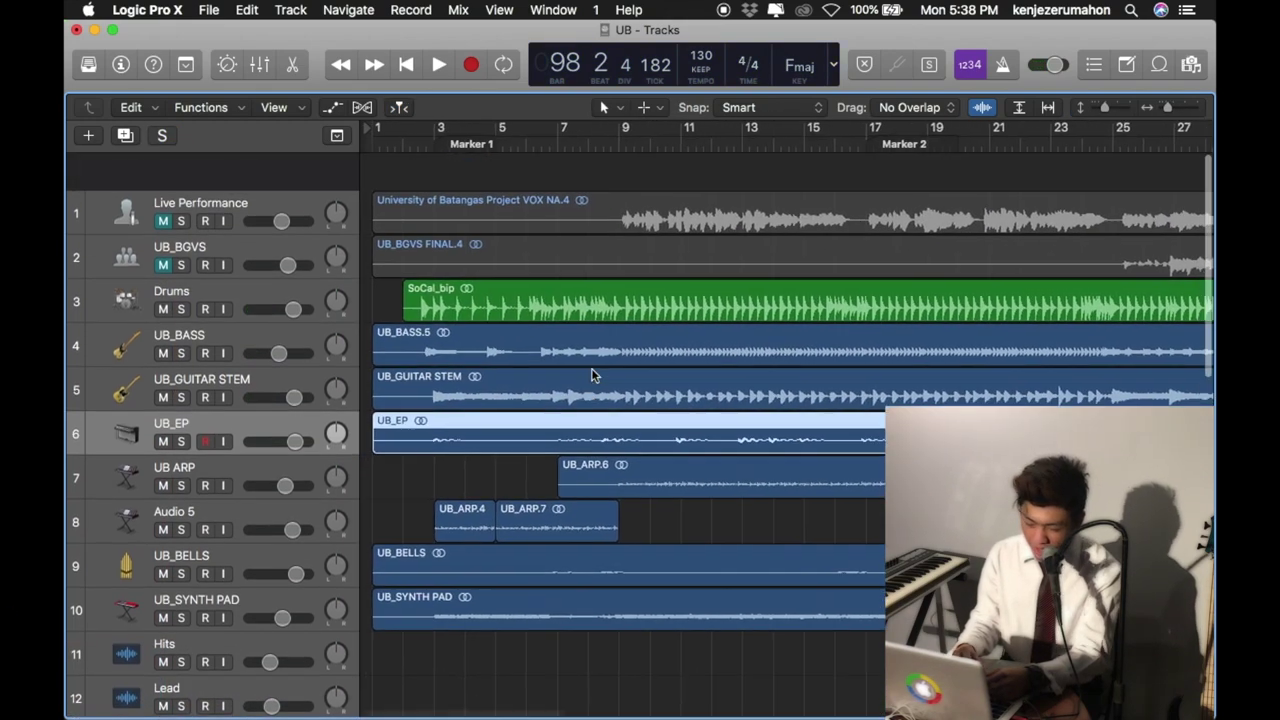
pyautogui.click(618, 148)
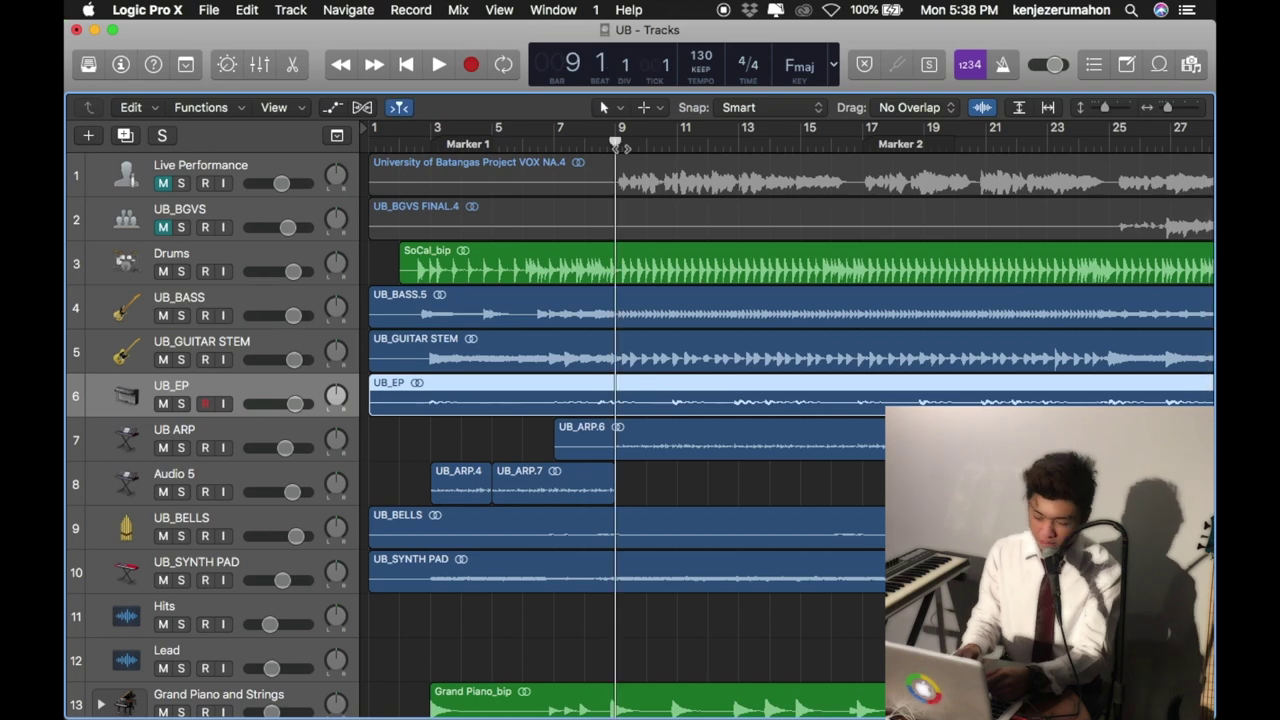
# Unmute the Live Performance track, solo it, and play the vocal from bar 9.
pyautogui.click(165, 184)
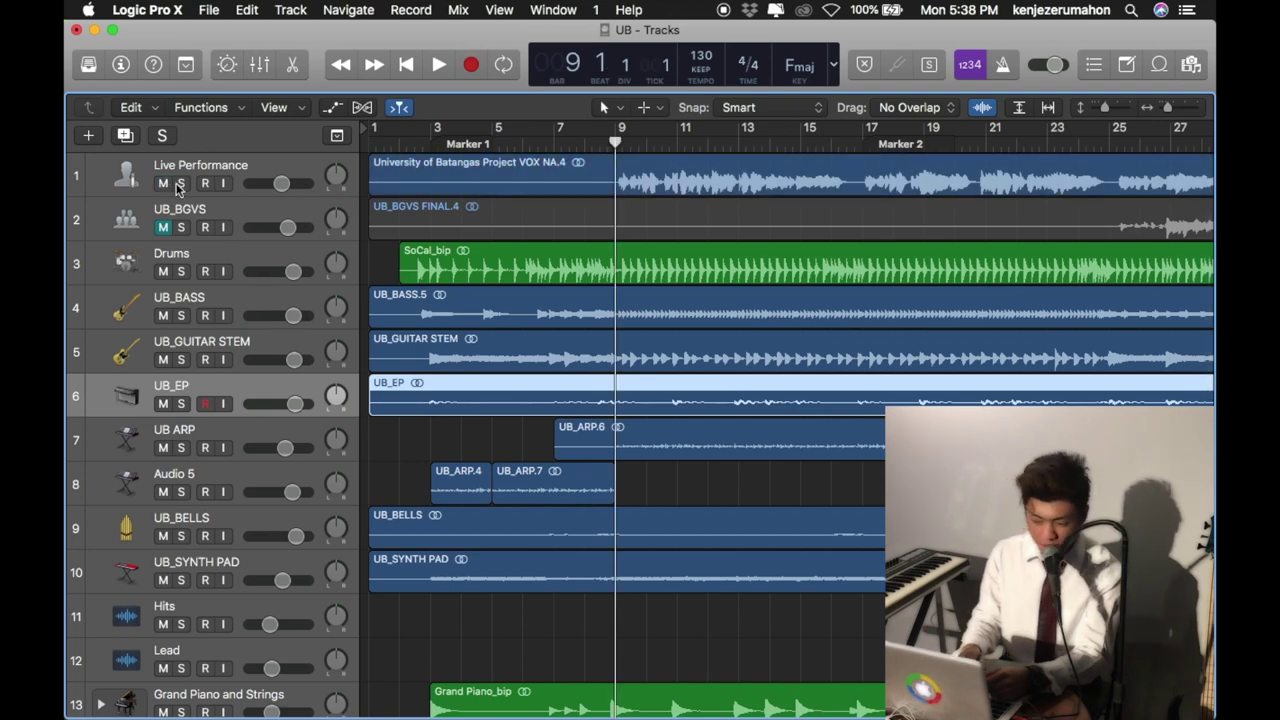
pyautogui.click(181, 184)
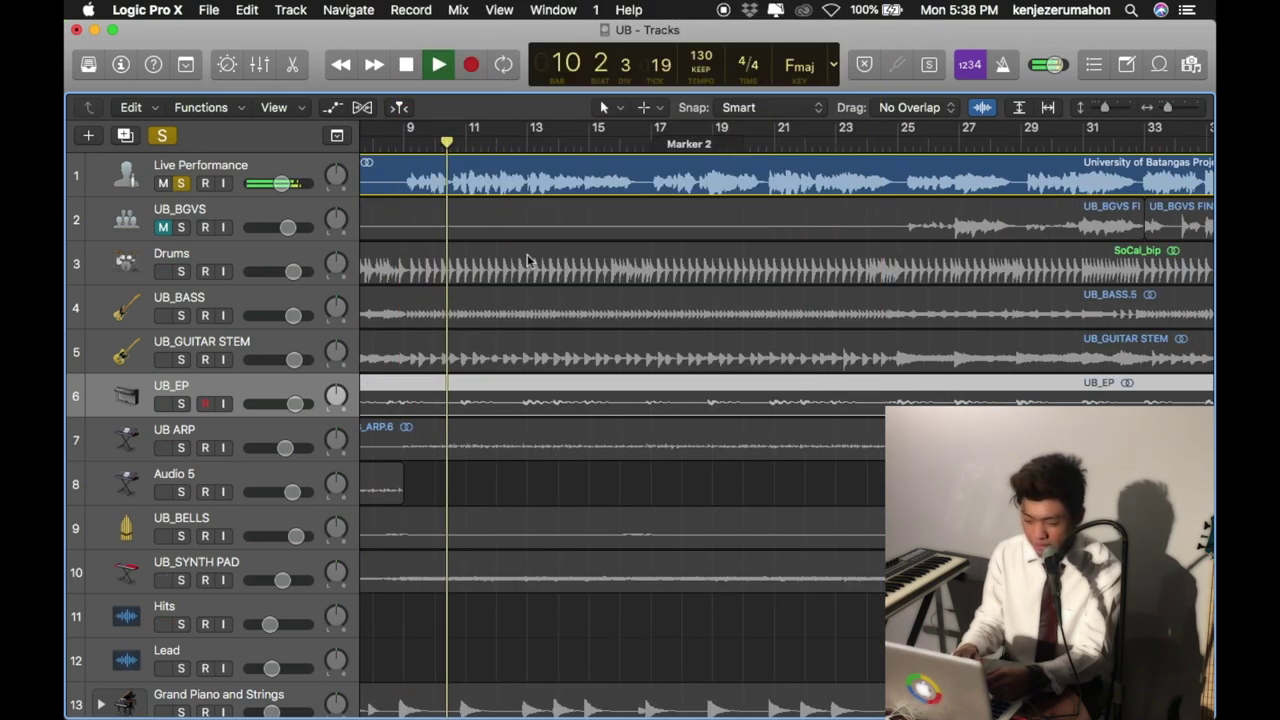
pyautogui.hscroll(1, 527, 254)
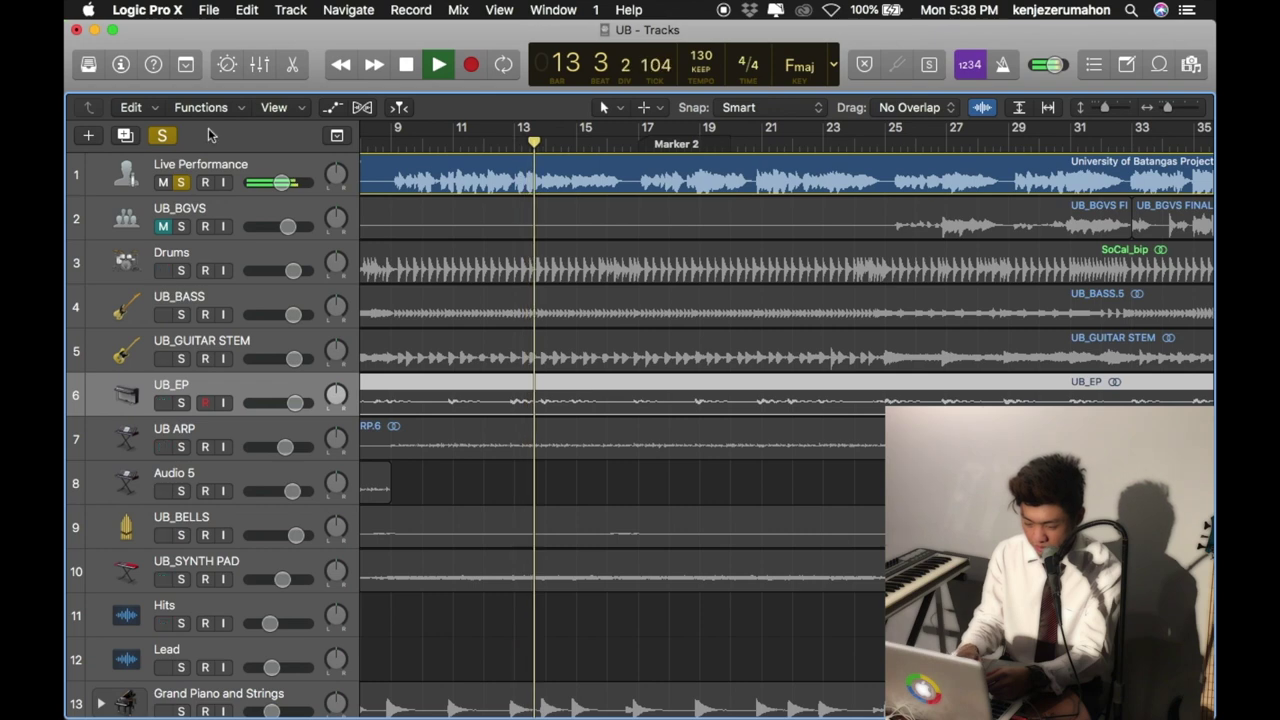
# Select the Live Performance track and listen to its soloed vocal from about bar 33 to bar 36.
pyautogui.click(232, 170)
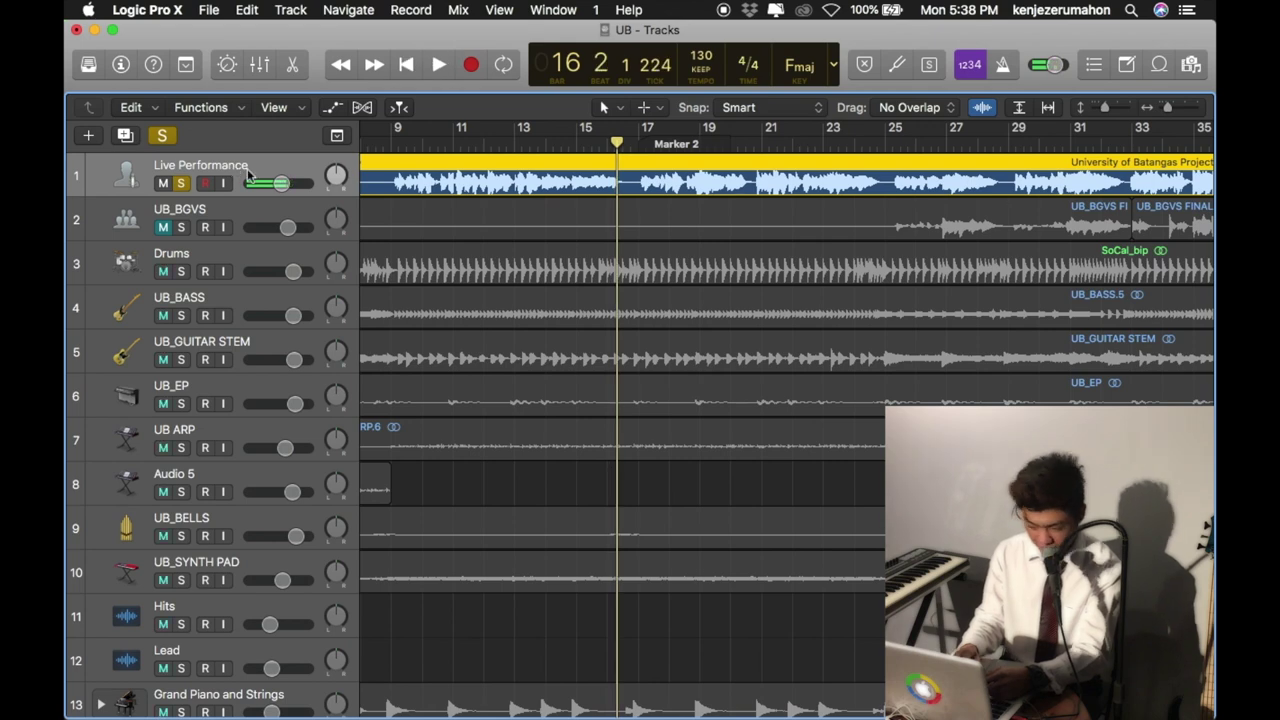
pyautogui.hscroll(-3, 344, 199)
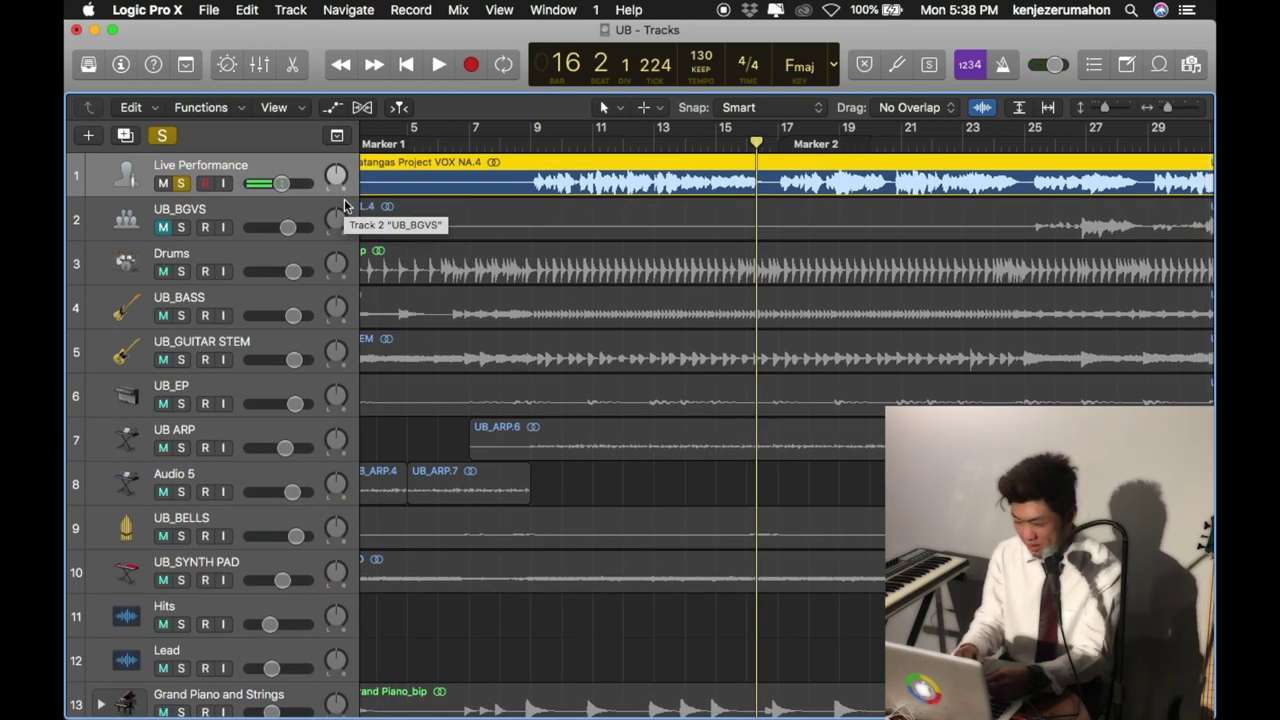
pyautogui.hscroll(10, 667, 292)
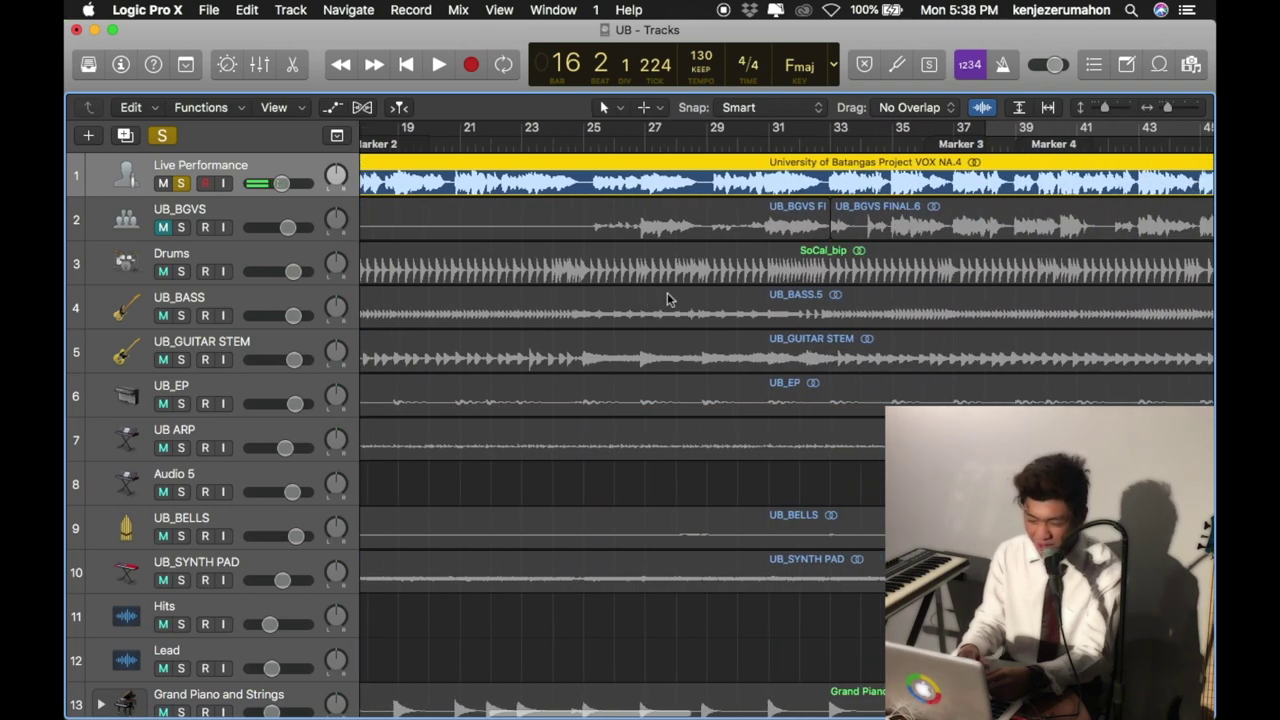
pyautogui.hscroll(6, 667, 292)
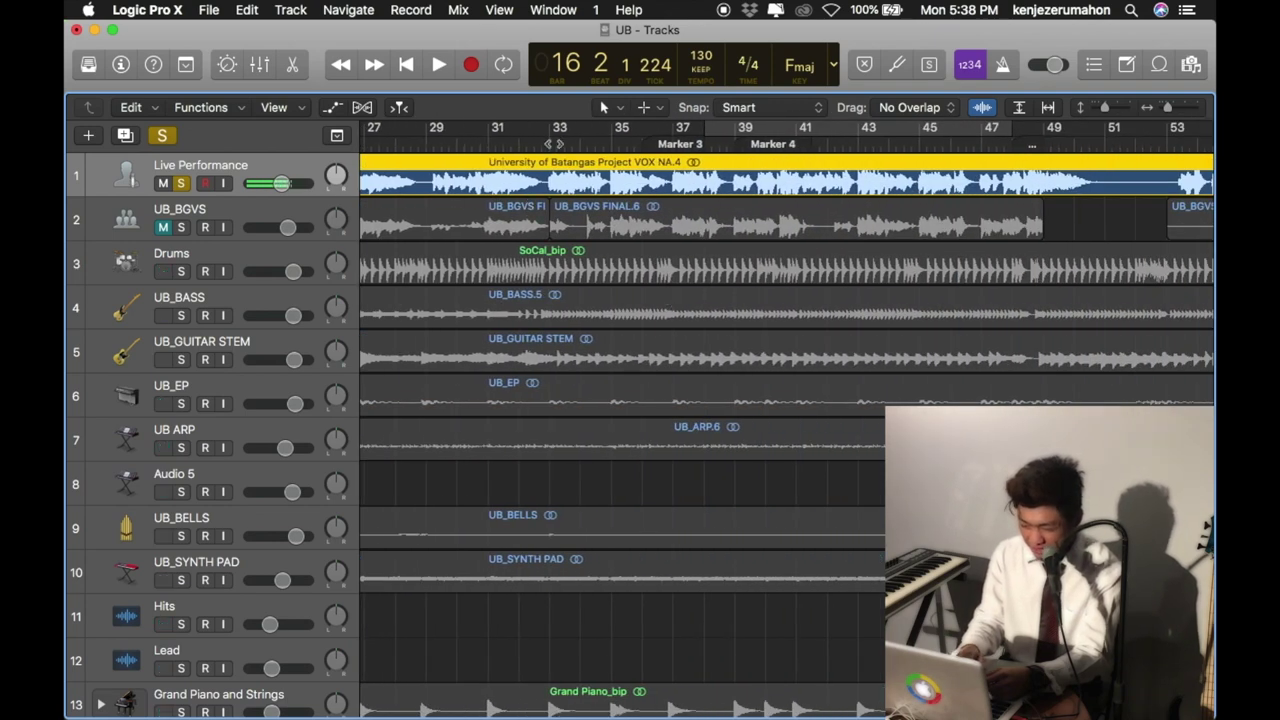
pyautogui.press('space')
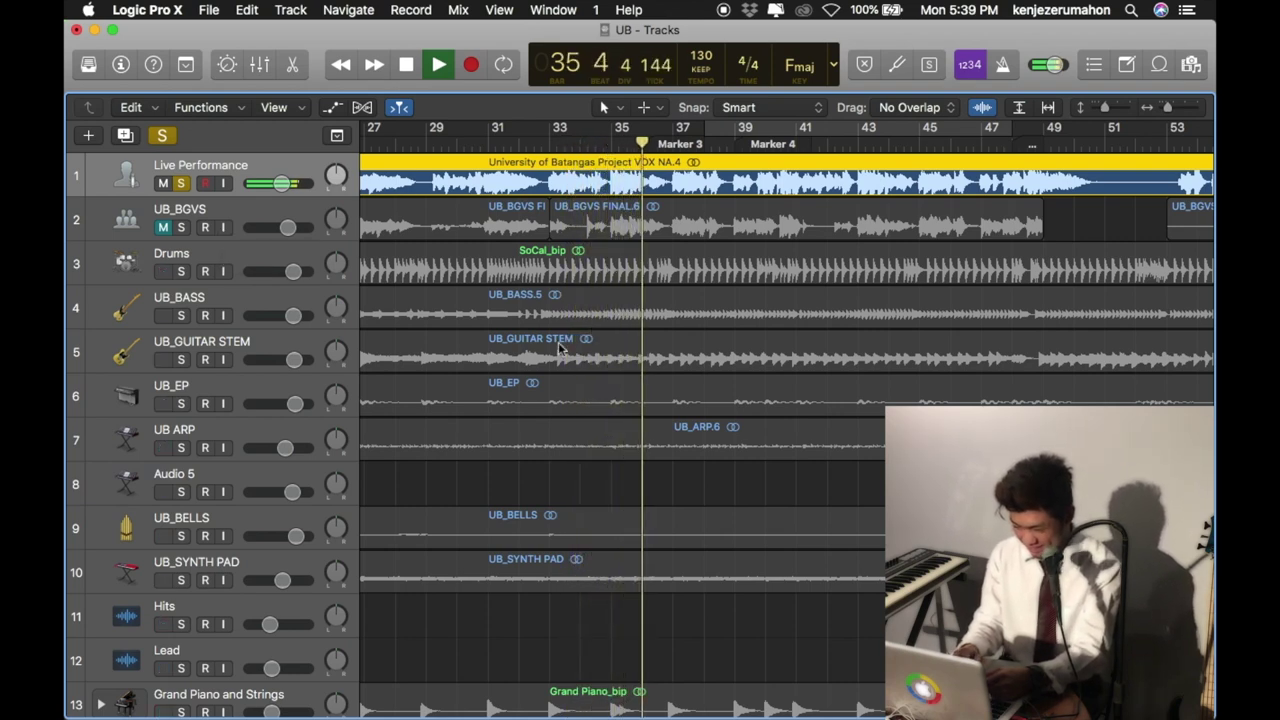
pyautogui.press('space')
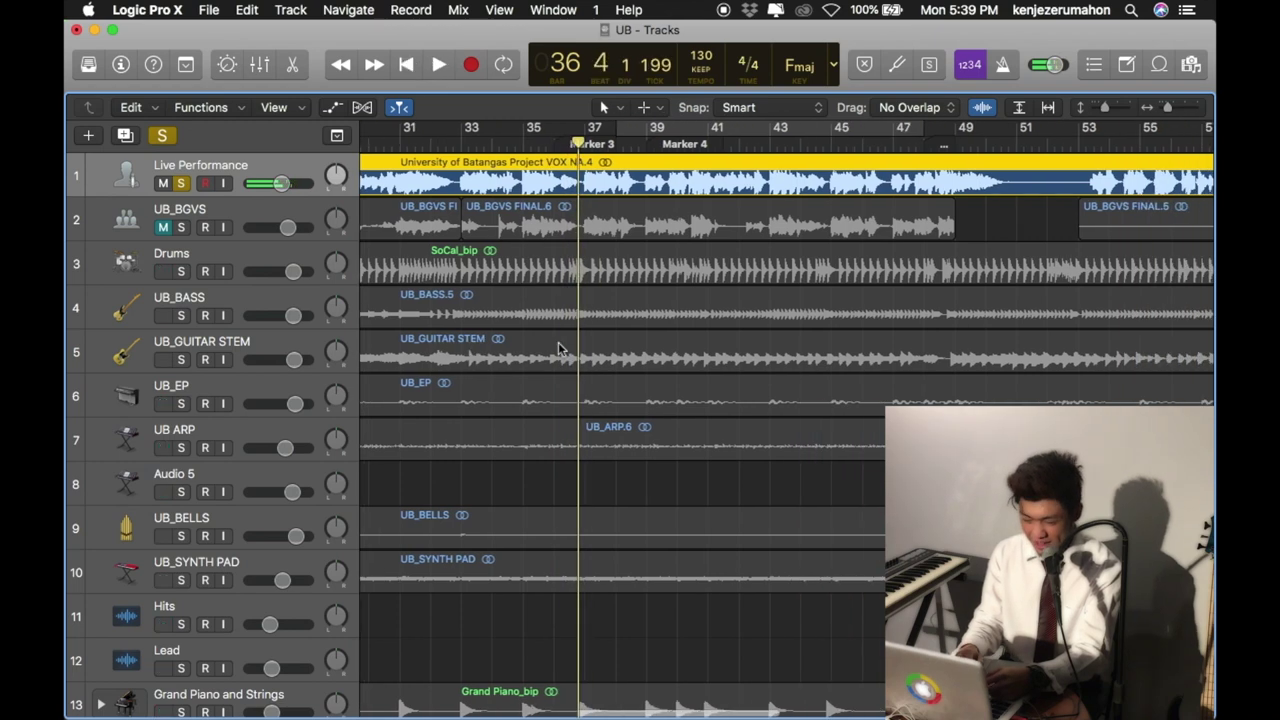
# Add UB_BGVS to the soloed tracks and play it together with the lead vocal from bar 25.
pyautogui.hscroll(3, 529, 339)
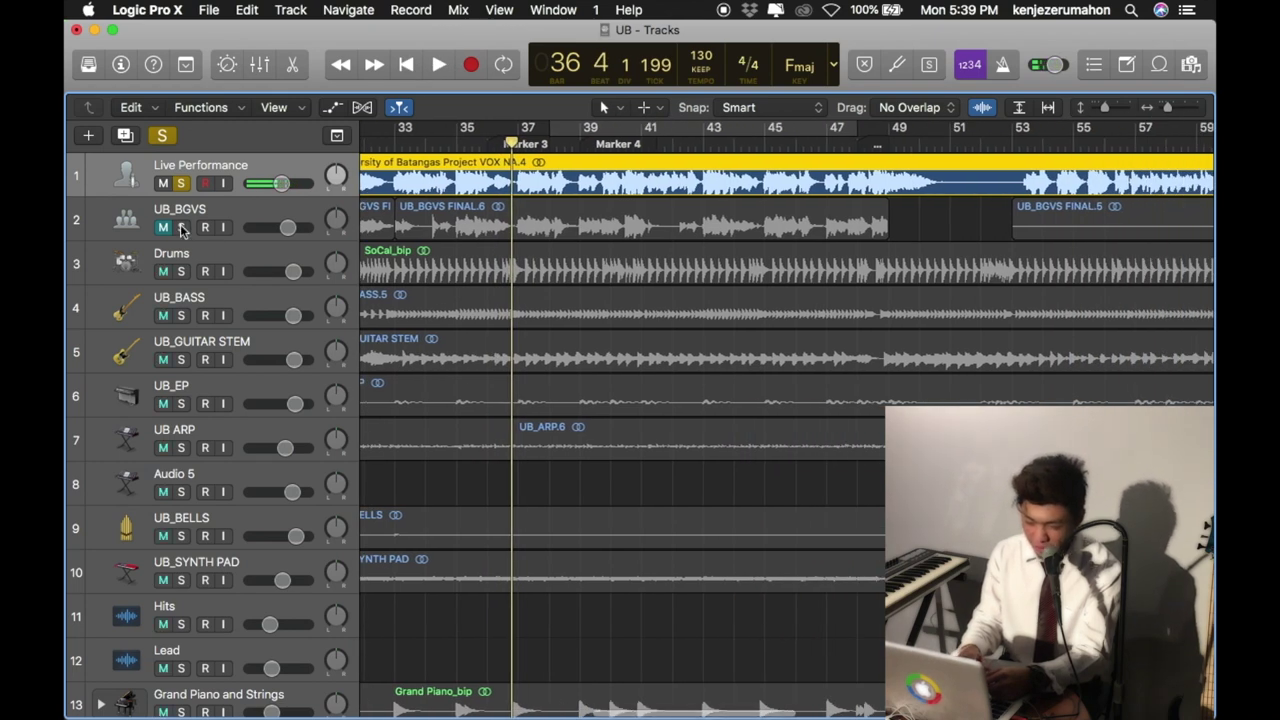
pyautogui.click(181, 228)
pyautogui.hscroll(-10, 553, 284)
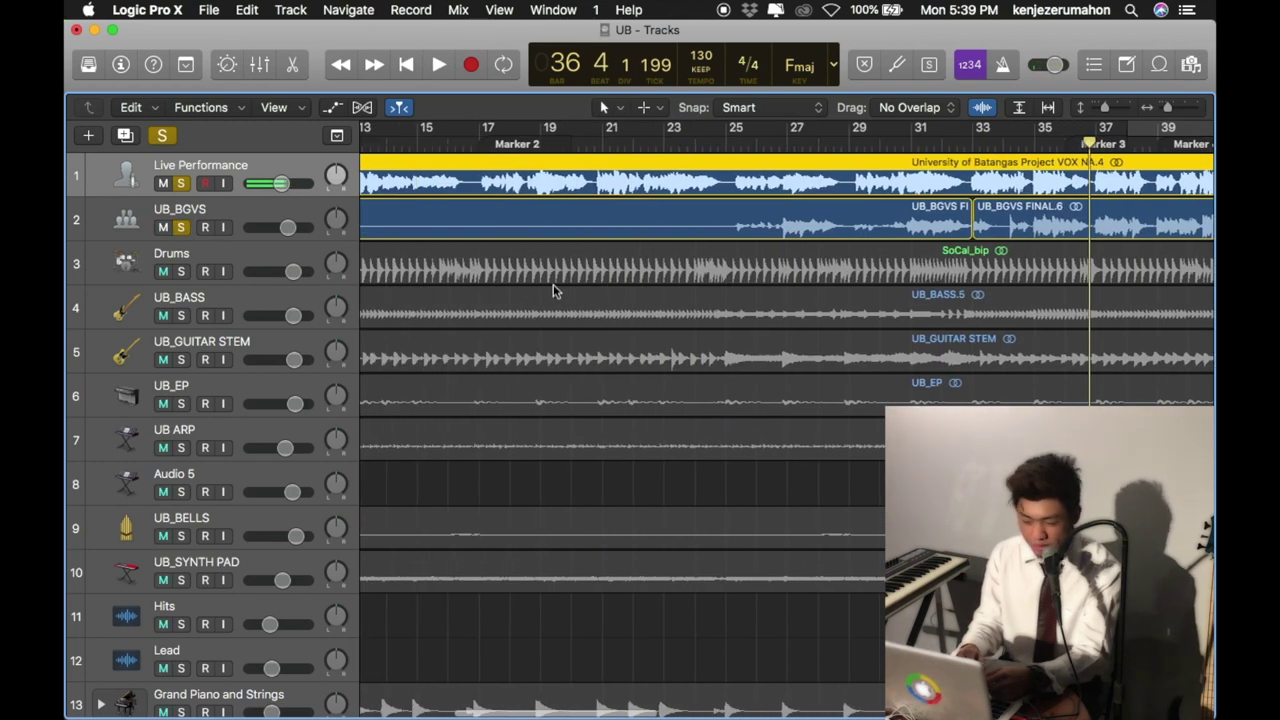
pyautogui.click(740, 140)
pyautogui.press('space')
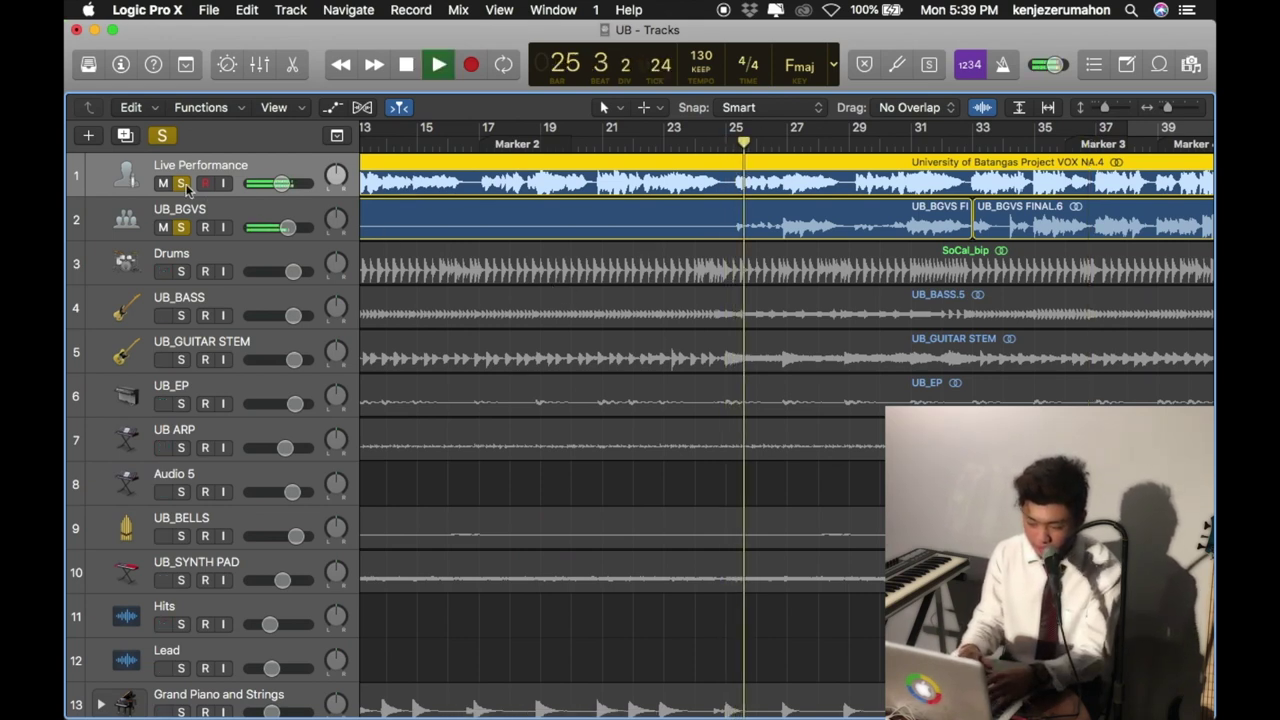
# Toggle the Live Performance solo off and on to compare the backing vocals alone and with the lead up to bar 28.
pyautogui.click(181, 184)
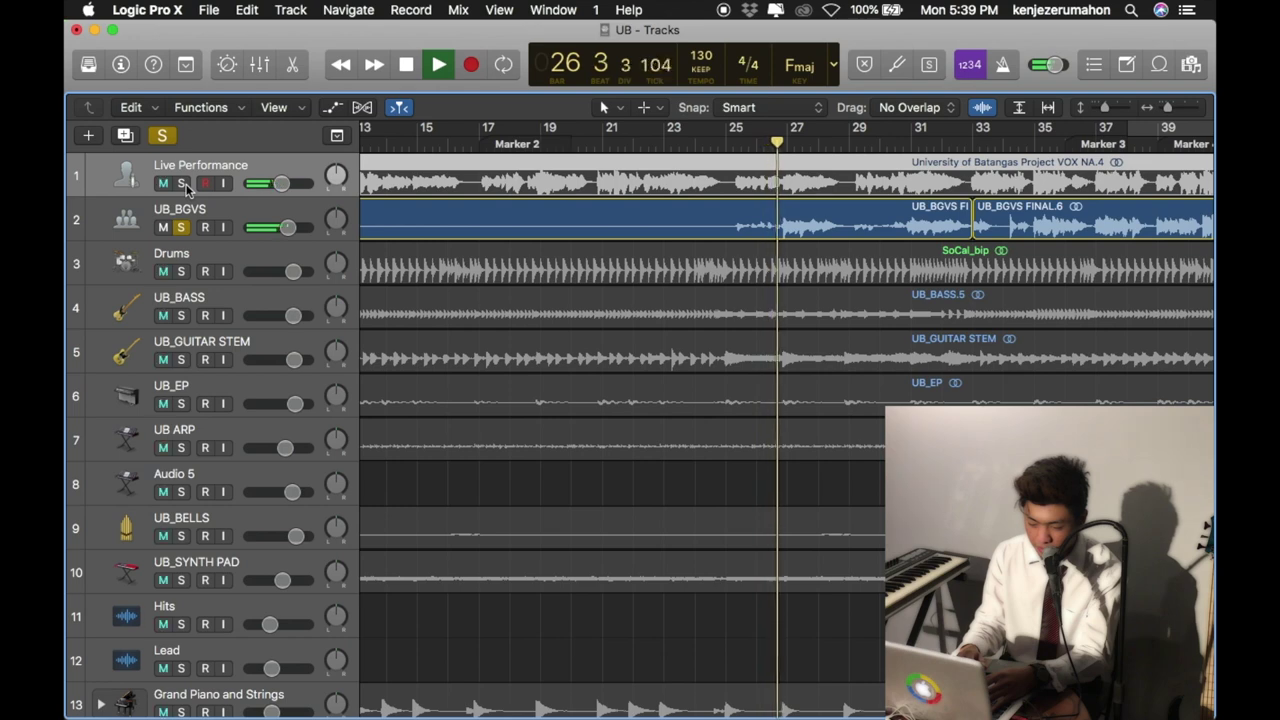
pyautogui.click(181, 184)
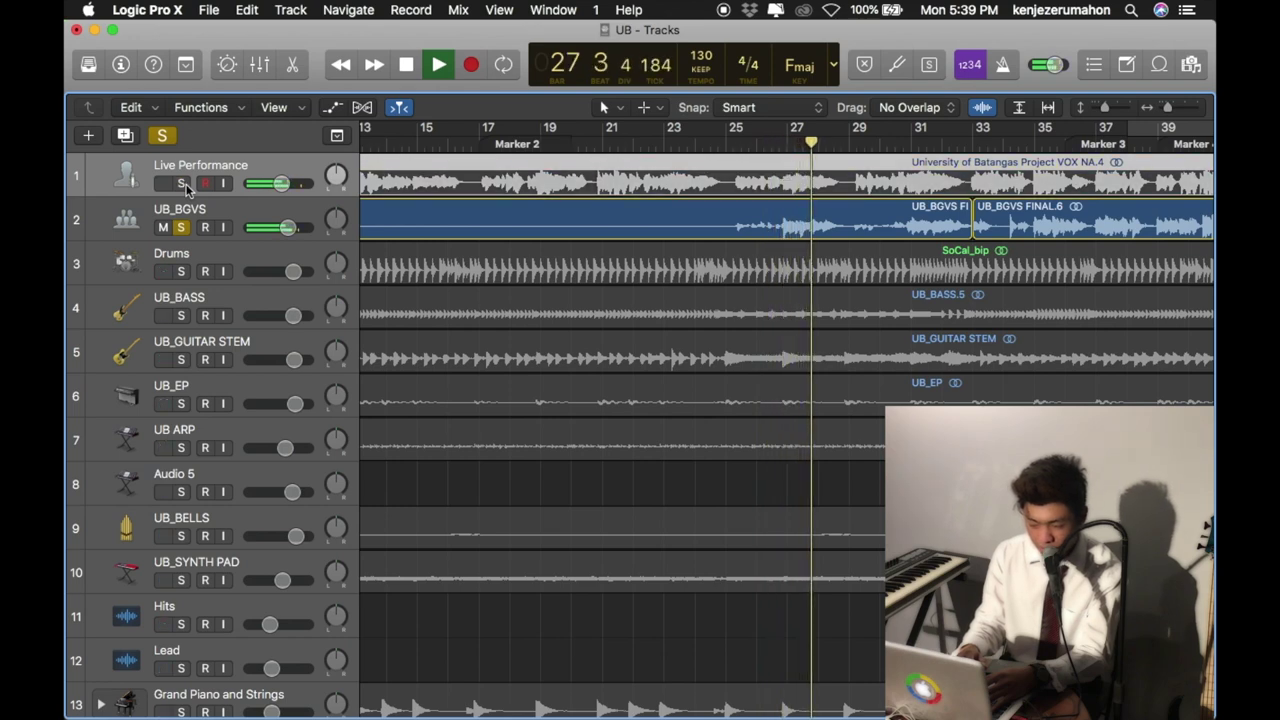
pyautogui.click(181, 184)
pyautogui.click(181, 184)
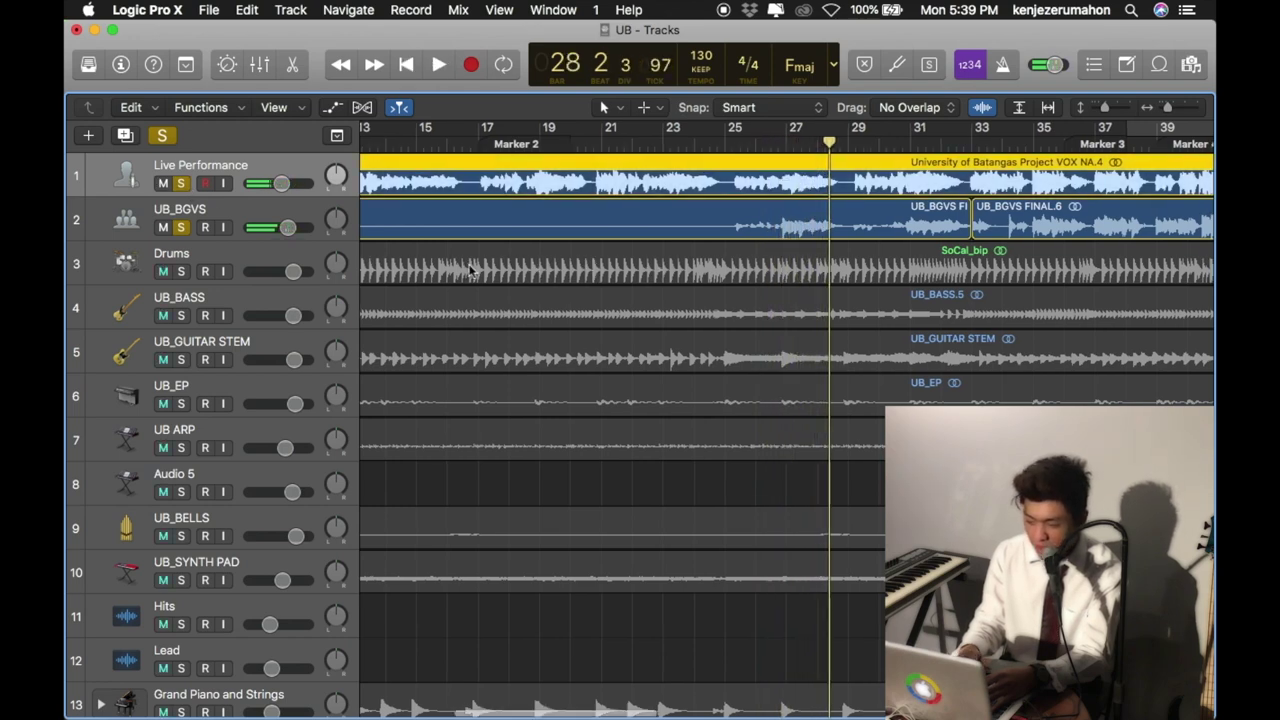
# Listen to both vocals up to bar 36, and play UB_BGVS alone from bar 35 with Live Performance unsoloed.
pyautogui.hscroll(10, 472, 270)
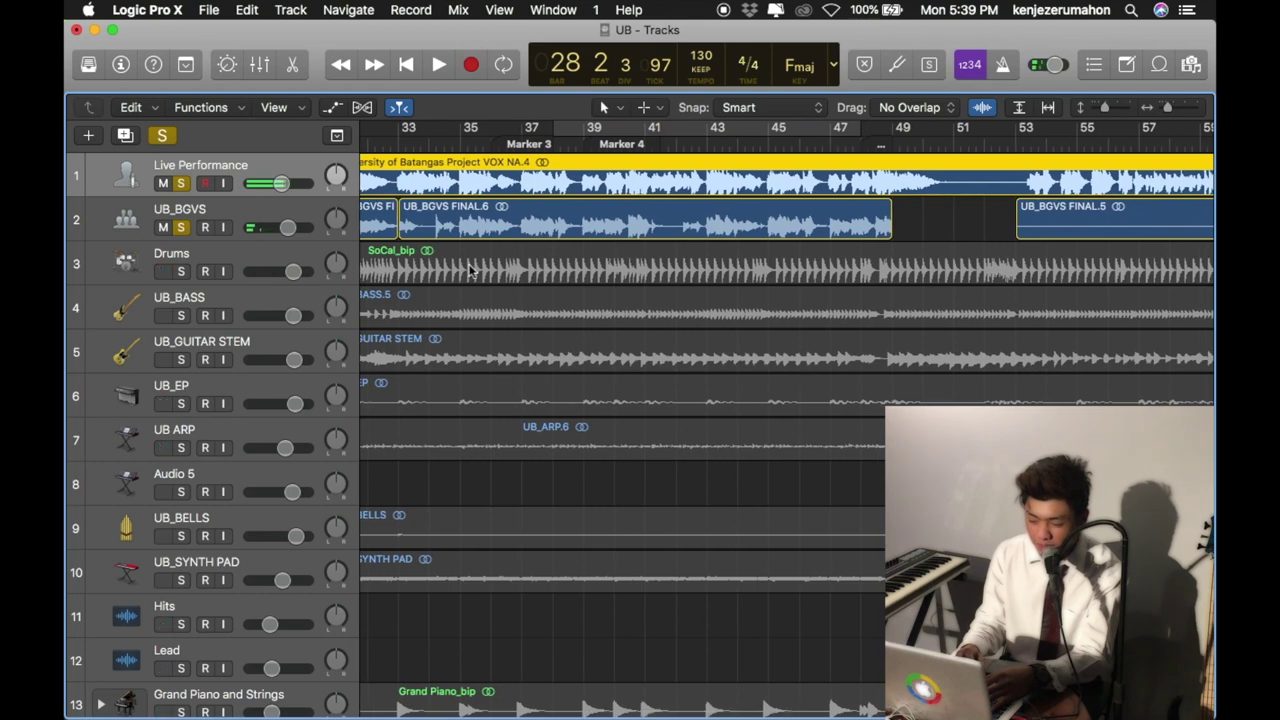
pyautogui.press('space')
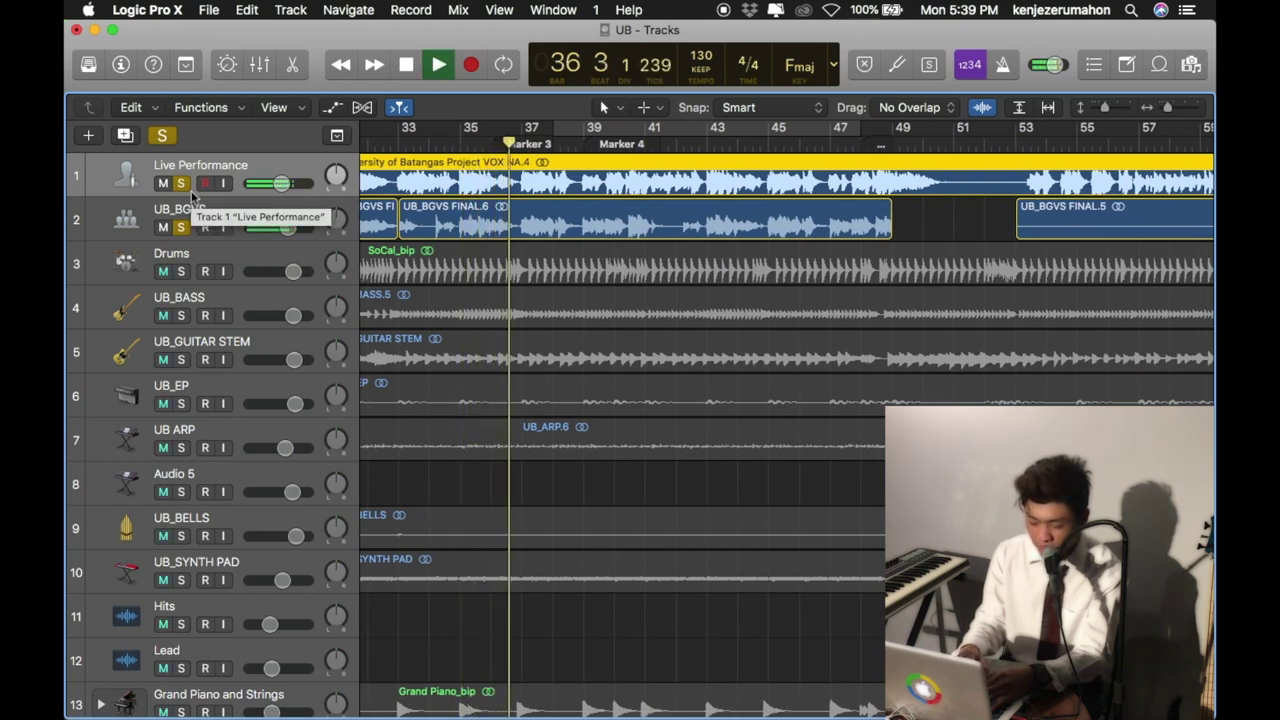
pyautogui.press('space')
pyautogui.click(180, 185)
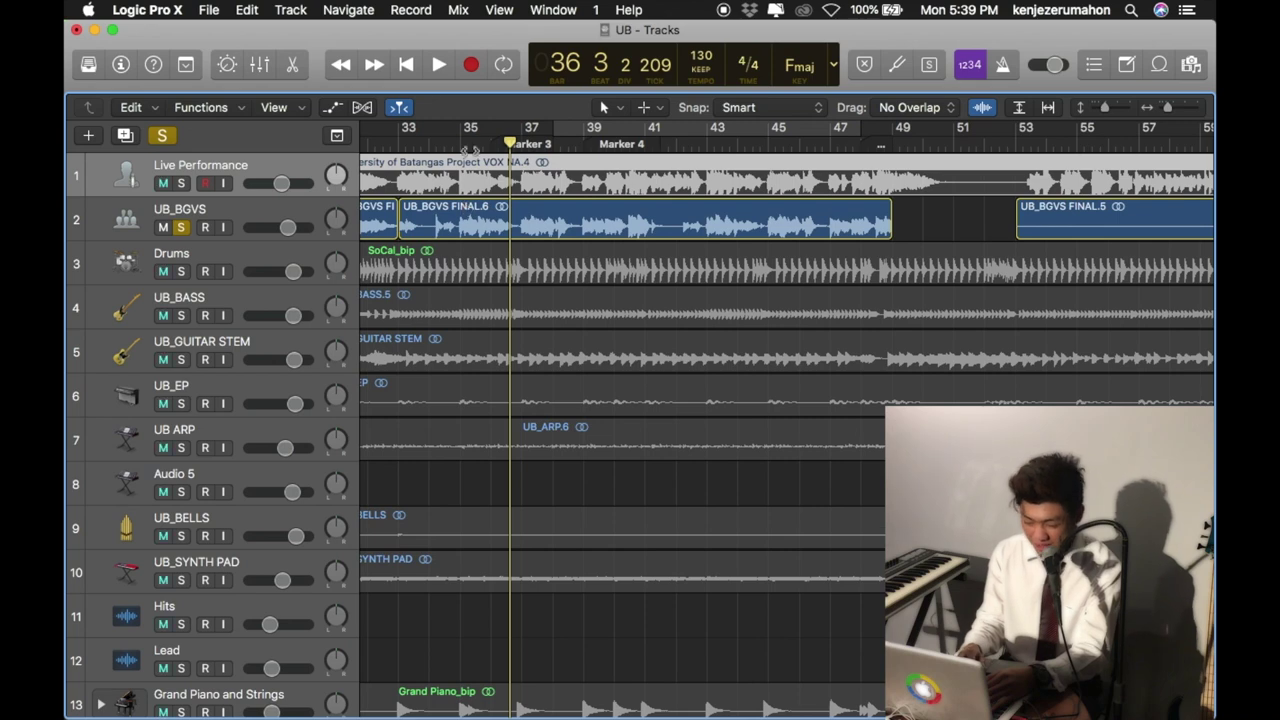
pyautogui.press('space')
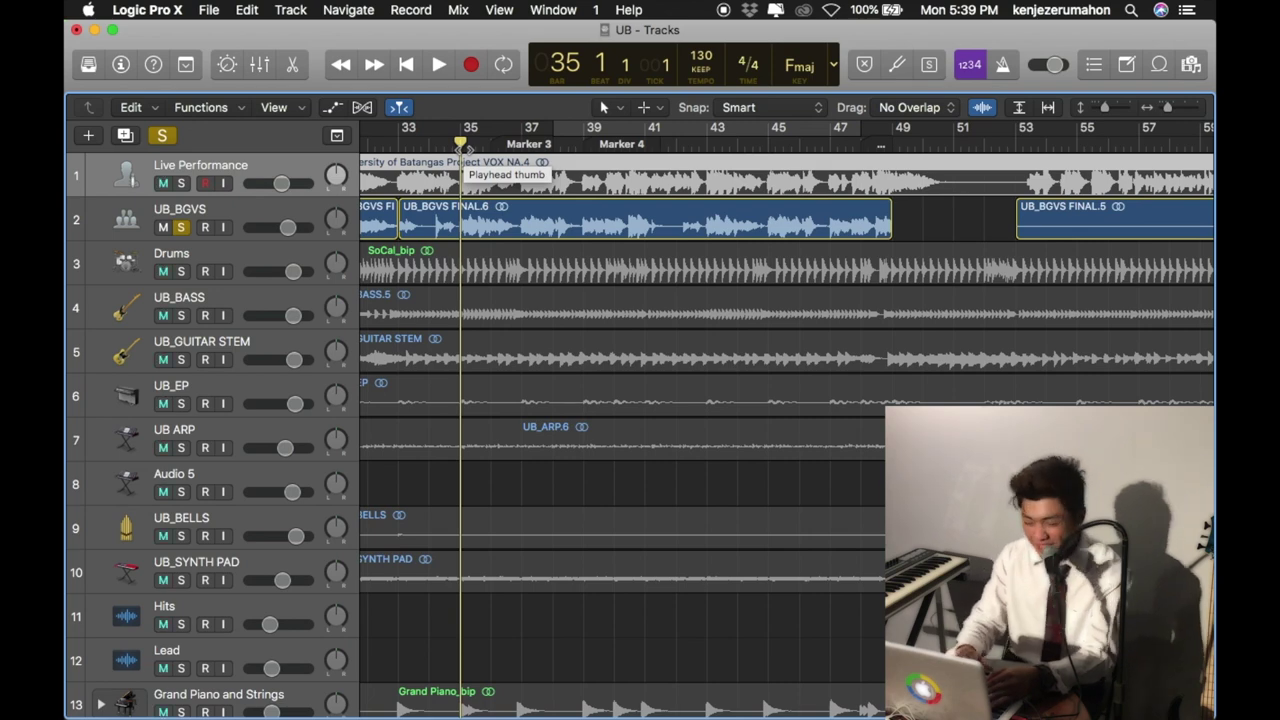
# Place the playhead at bar 69 and listen to the opening of that section with only the backing vocals.
pyautogui.hscroll(5, 463, 149)
pyautogui.hscroll(5, 463, 149)
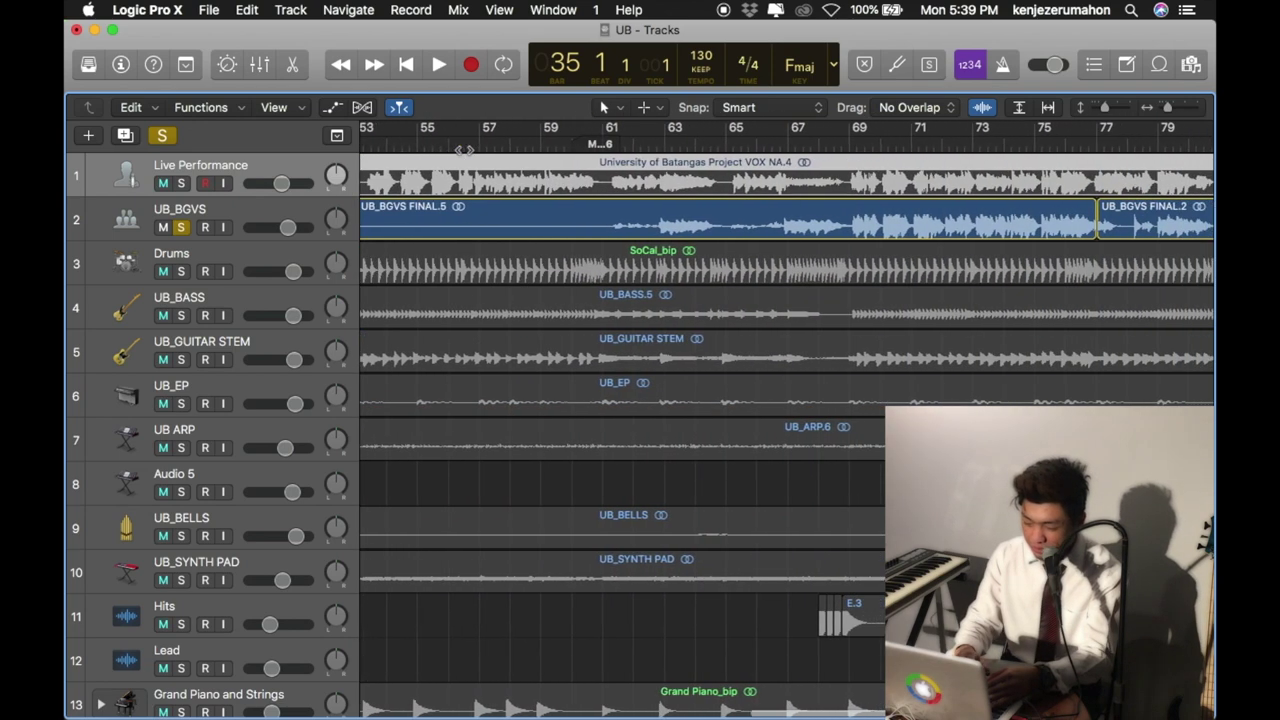
pyautogui.click(641, 150)
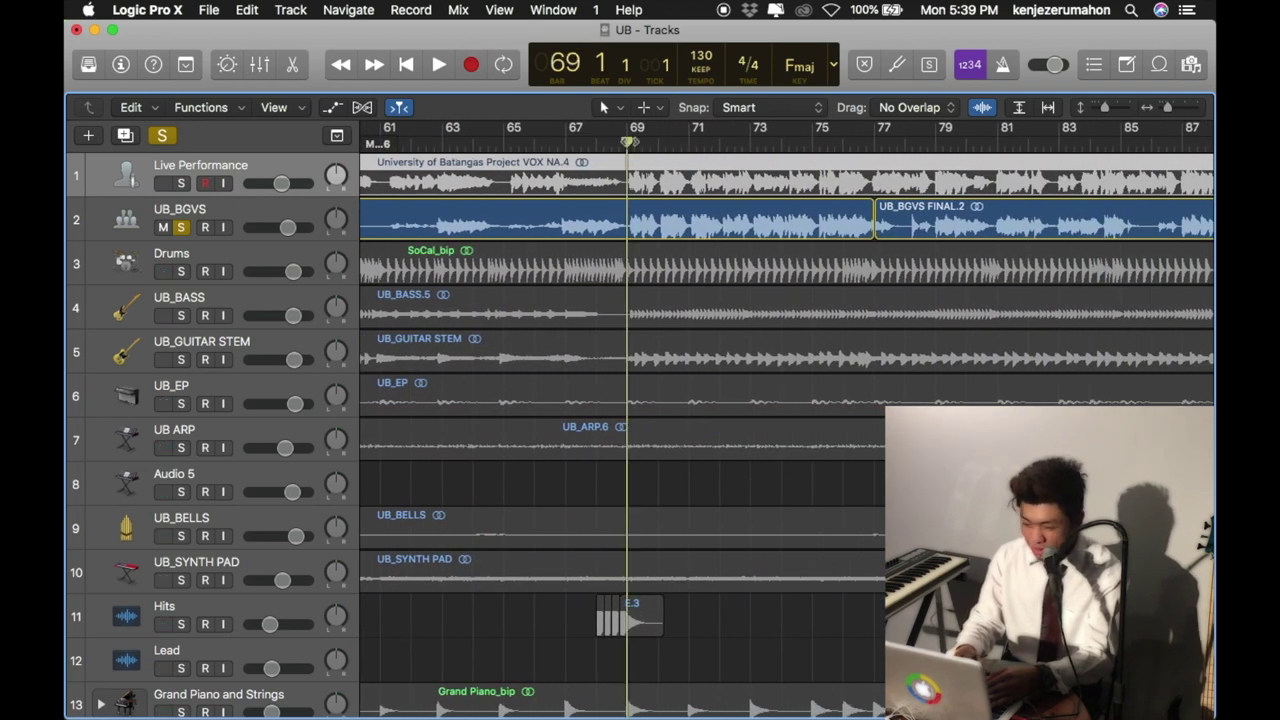
pyautogui.press('space')
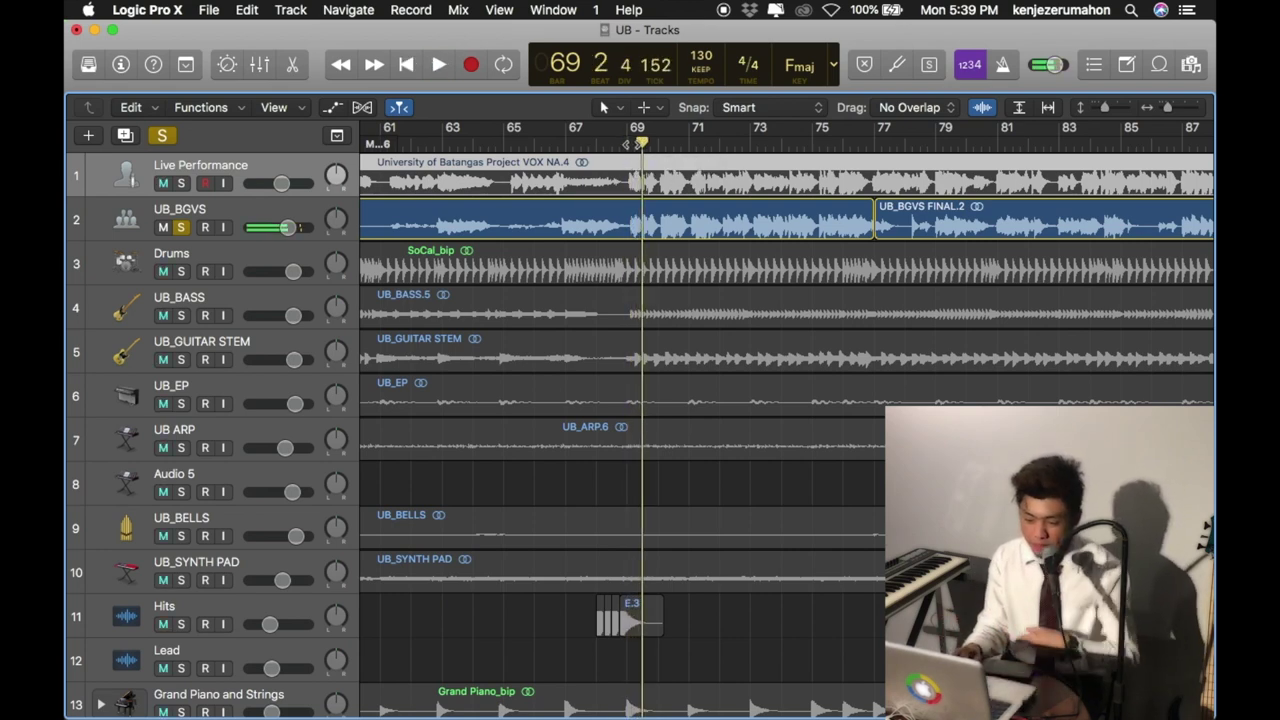
pyautogui.press('space')
# Solo Live Performance again and play both vocals from bar 69 to bar 76, dropping the lead's solo briefly around bar 74.
pyautogui.click(182, 185)
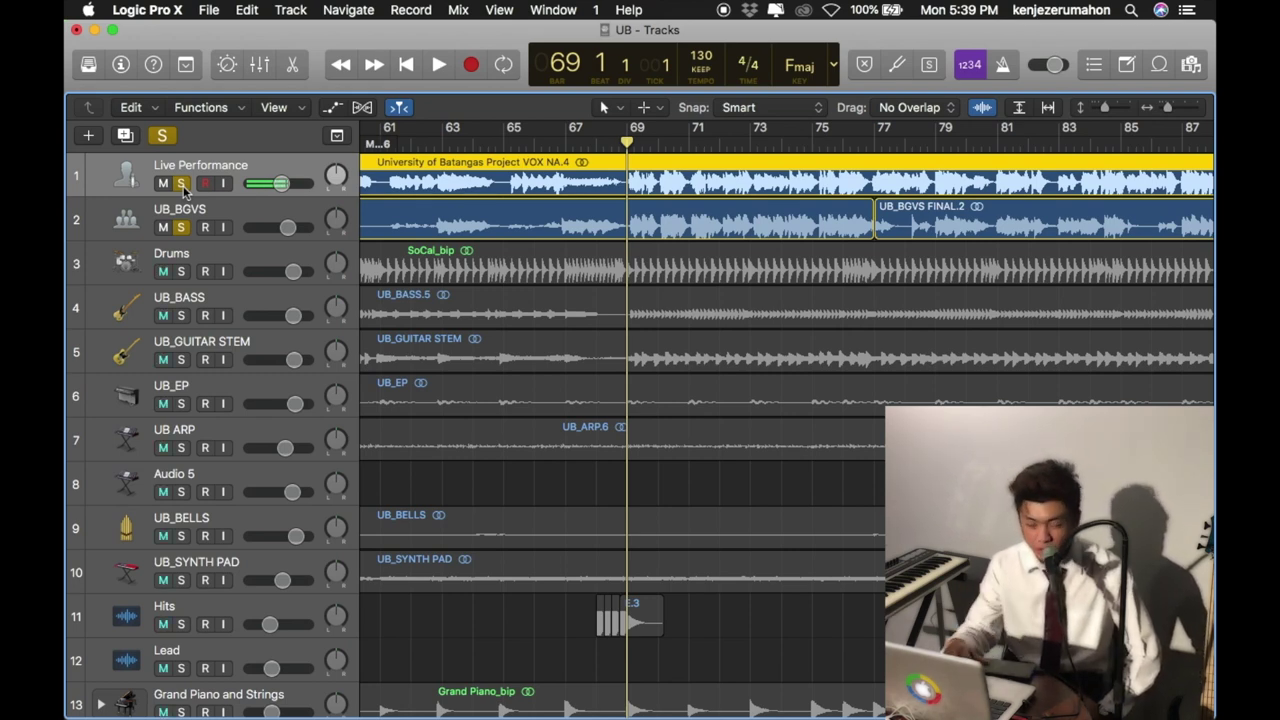
pyautogui.hscroll(3, 495, 230)
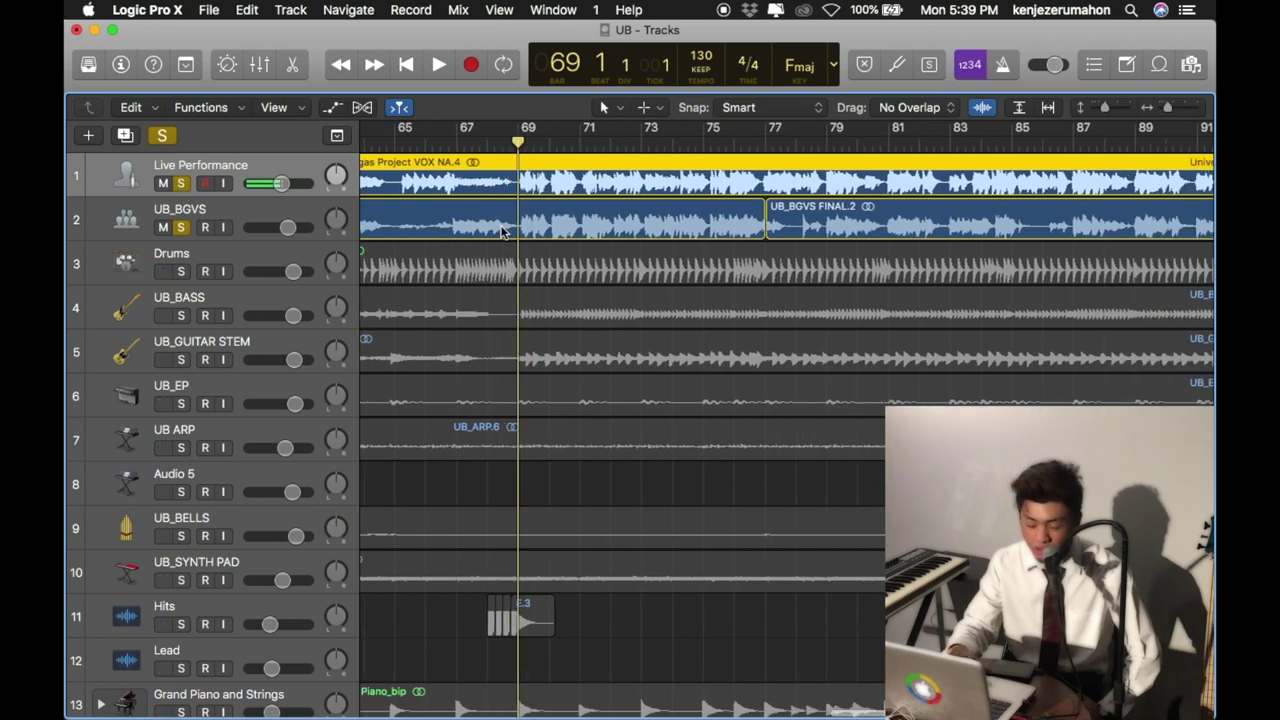
pyautogui.press('space')
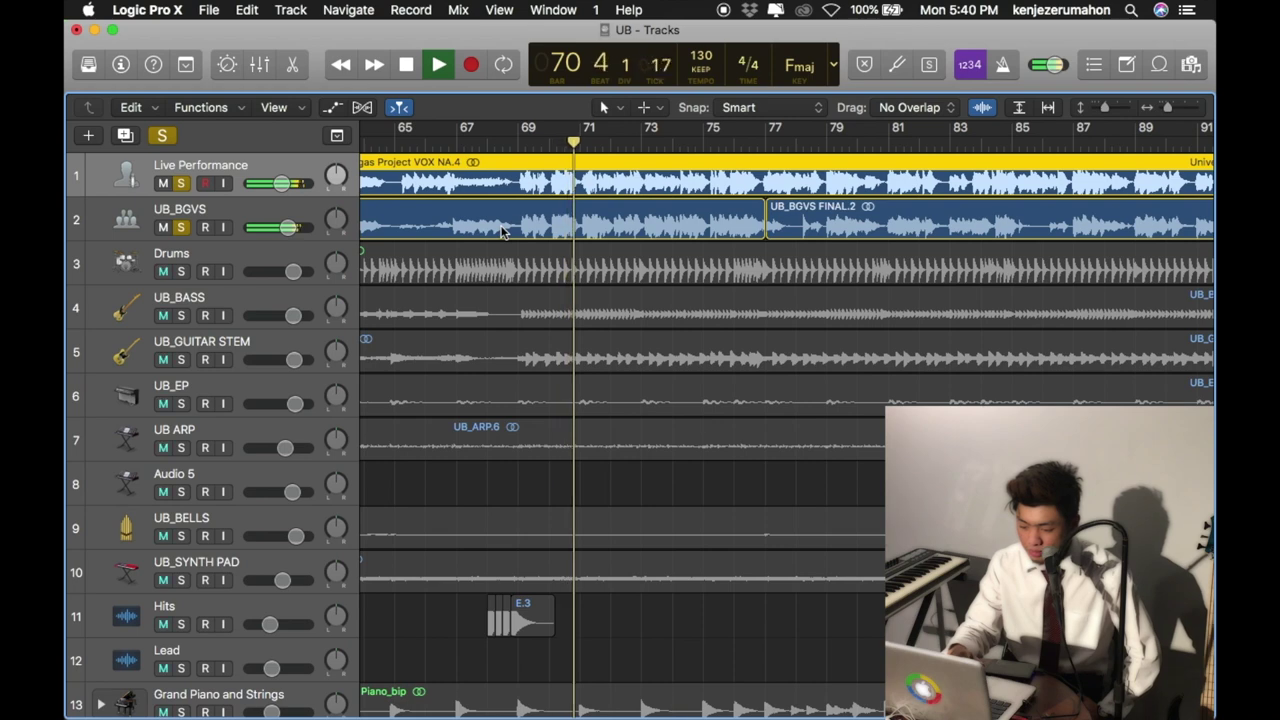
pyautogui.click(182, 184)
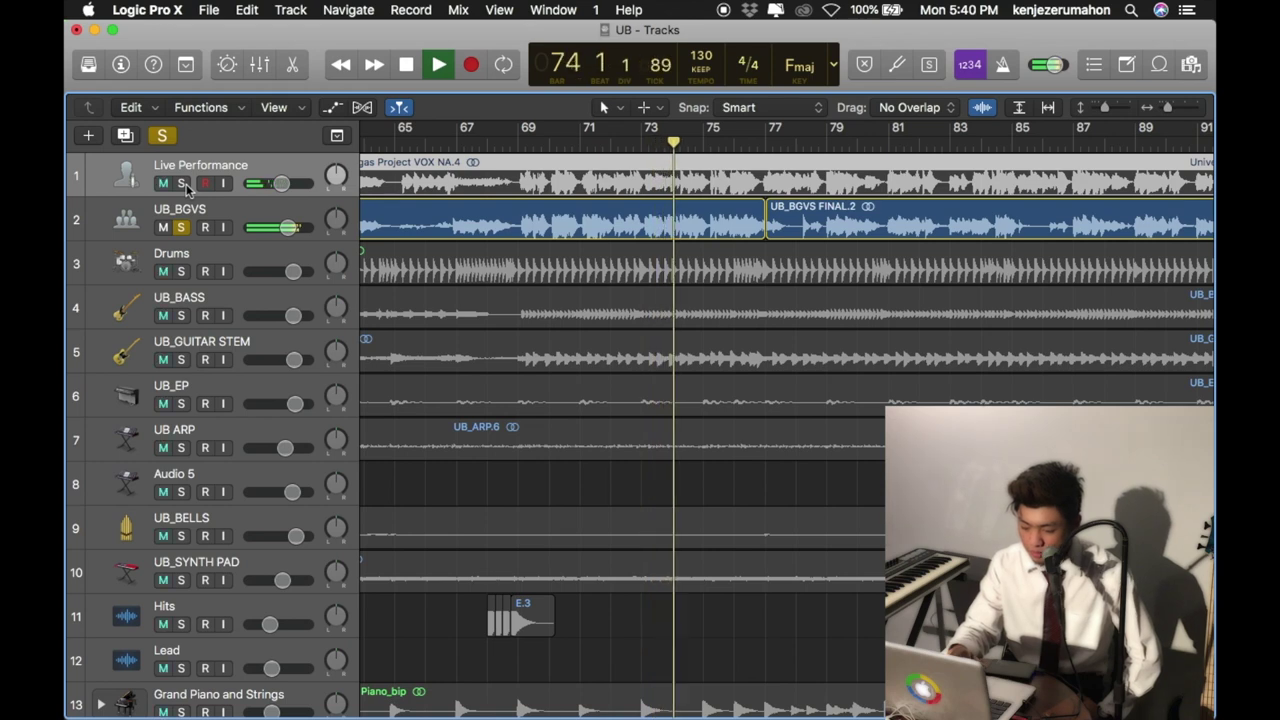
pyautogui.click(182, 184)
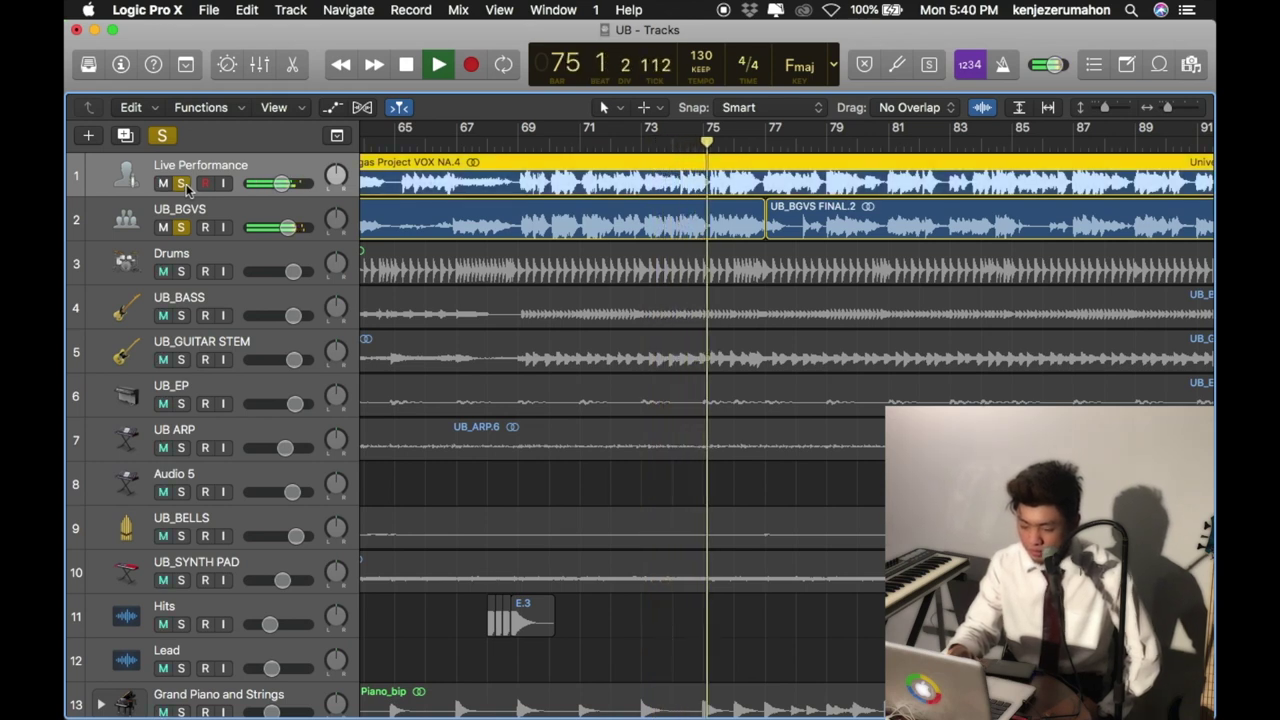
pyautogui.hscroll(3, 595, 272)
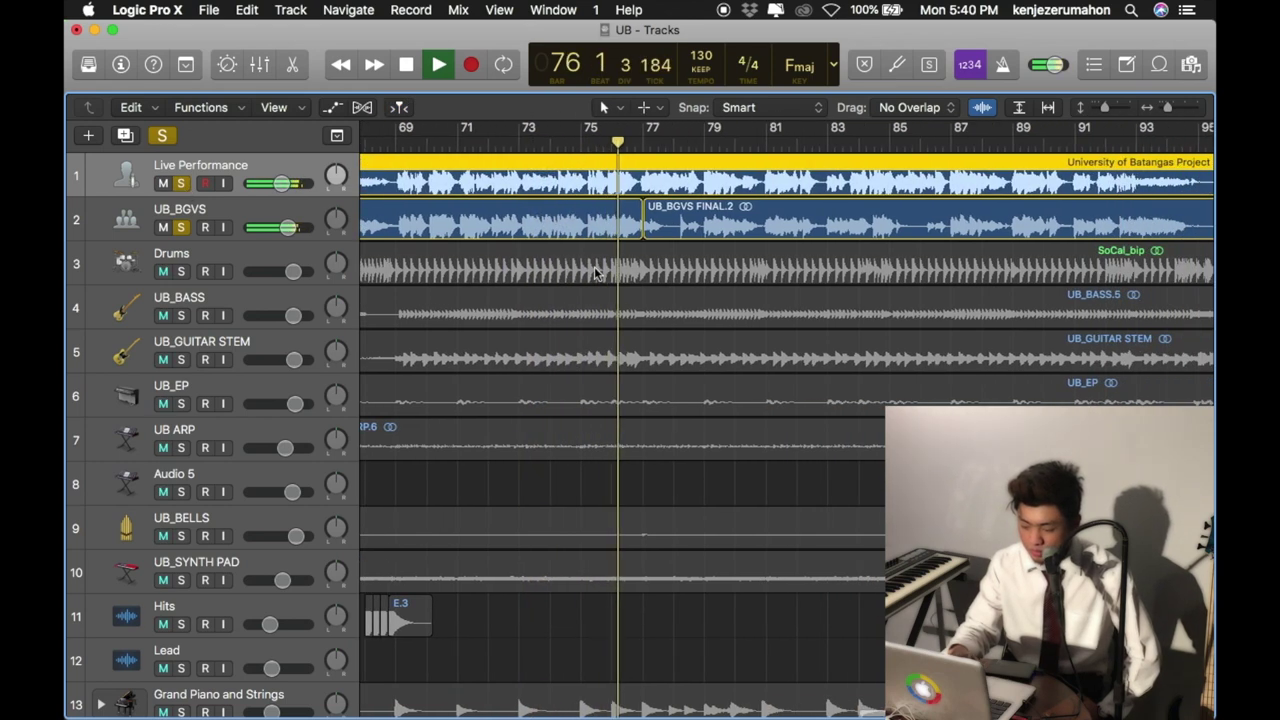
pyautogui.press('space')
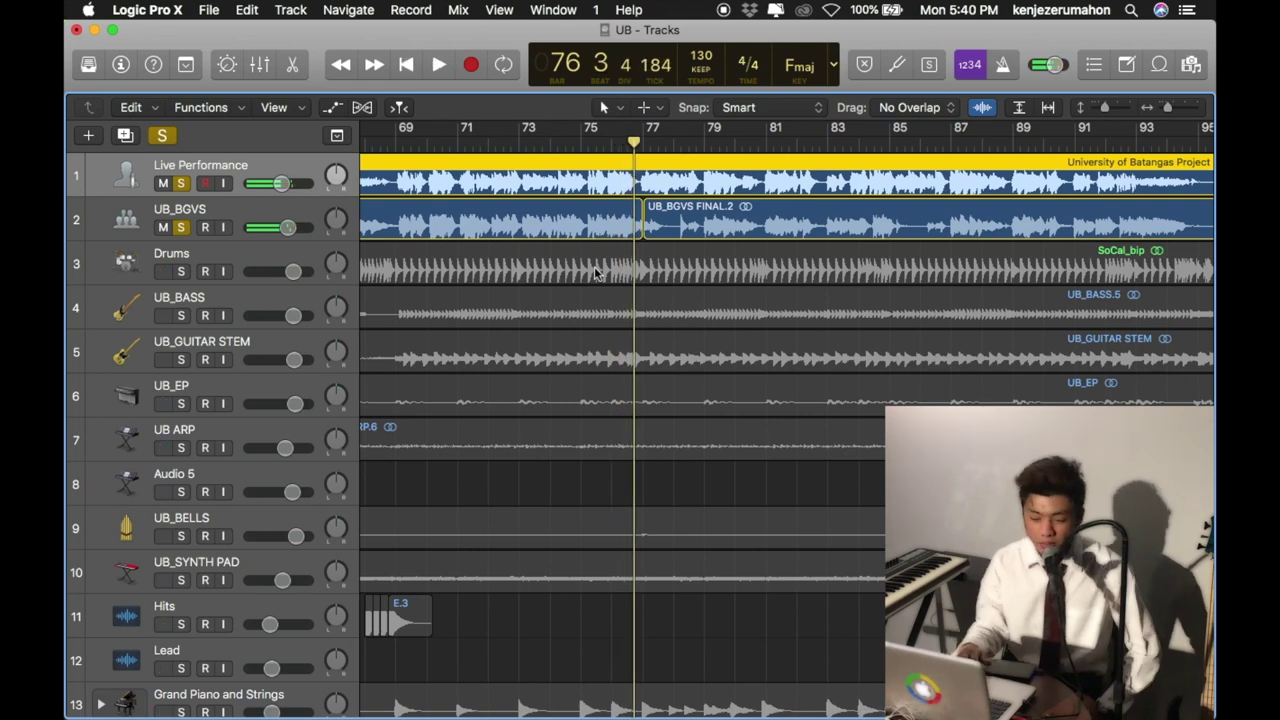
# Clear all track solos so that the full arrangement can be heard.
pyautogui.hscroll(-3, 595, 272)
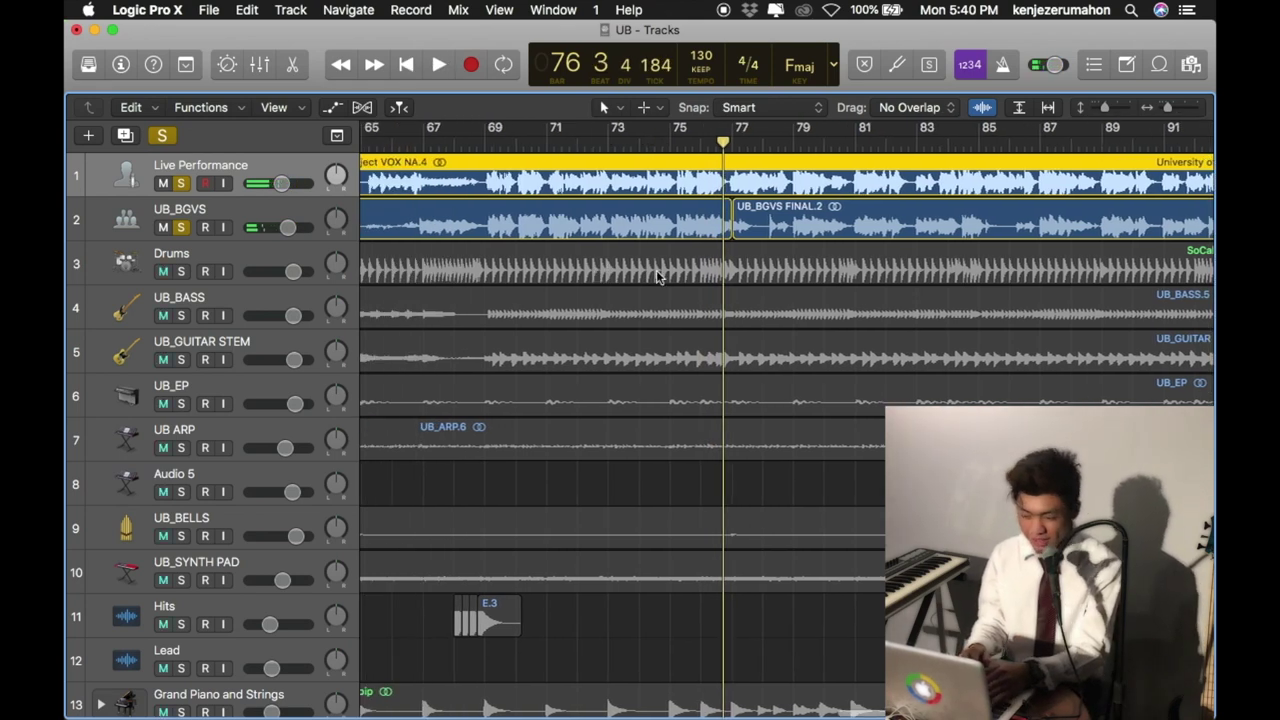
pyautogui.press('super+Left')
pyautogui.press('super+Left')
pyautogui.press('super+Left')
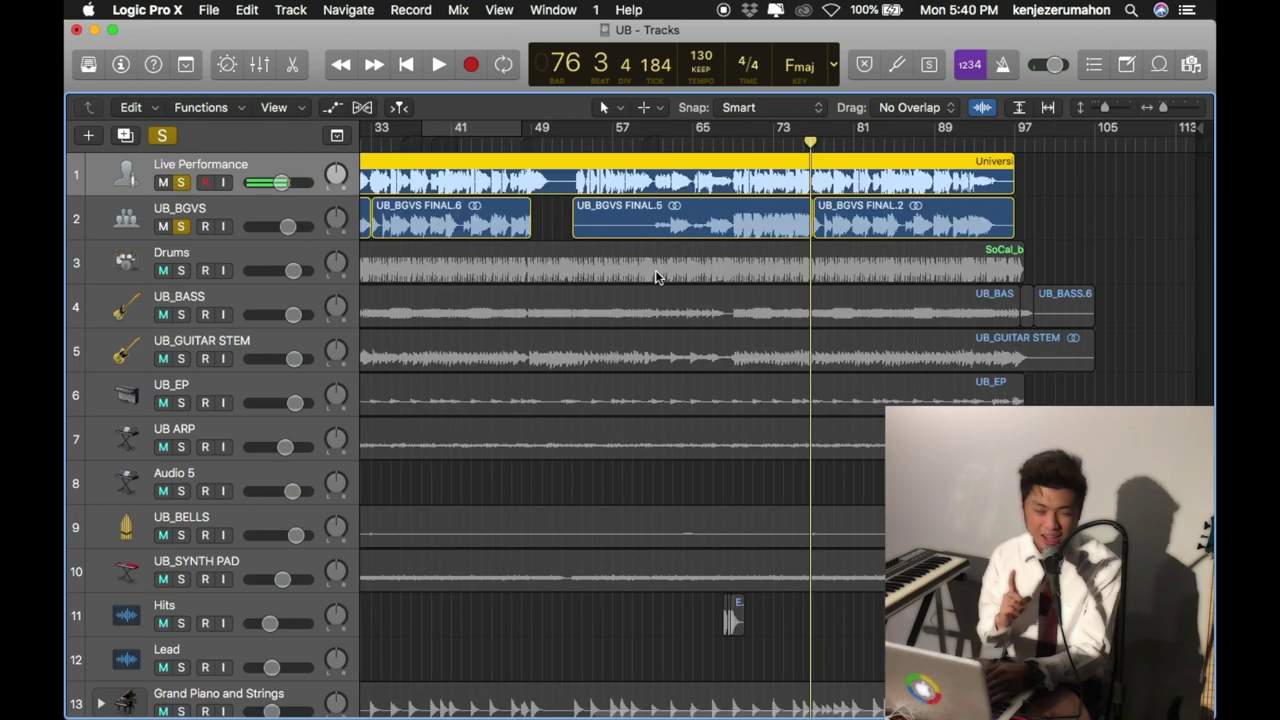
pyautogui.hscroll(-5, 655, 277)
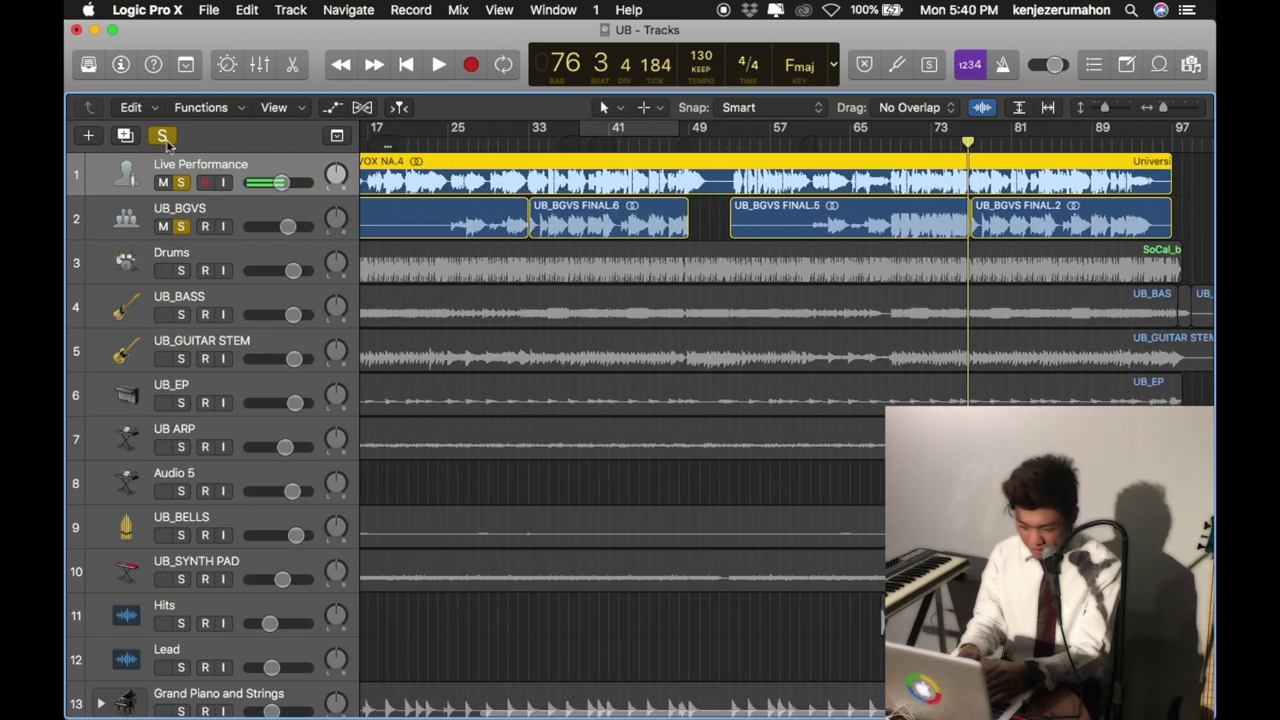
pyautogui.click(162, 135)
# Play the full mix from bar 77 and look over all the instrument and vocal tracks during playback.
pyautogui.hscroll(5, 618, 232)
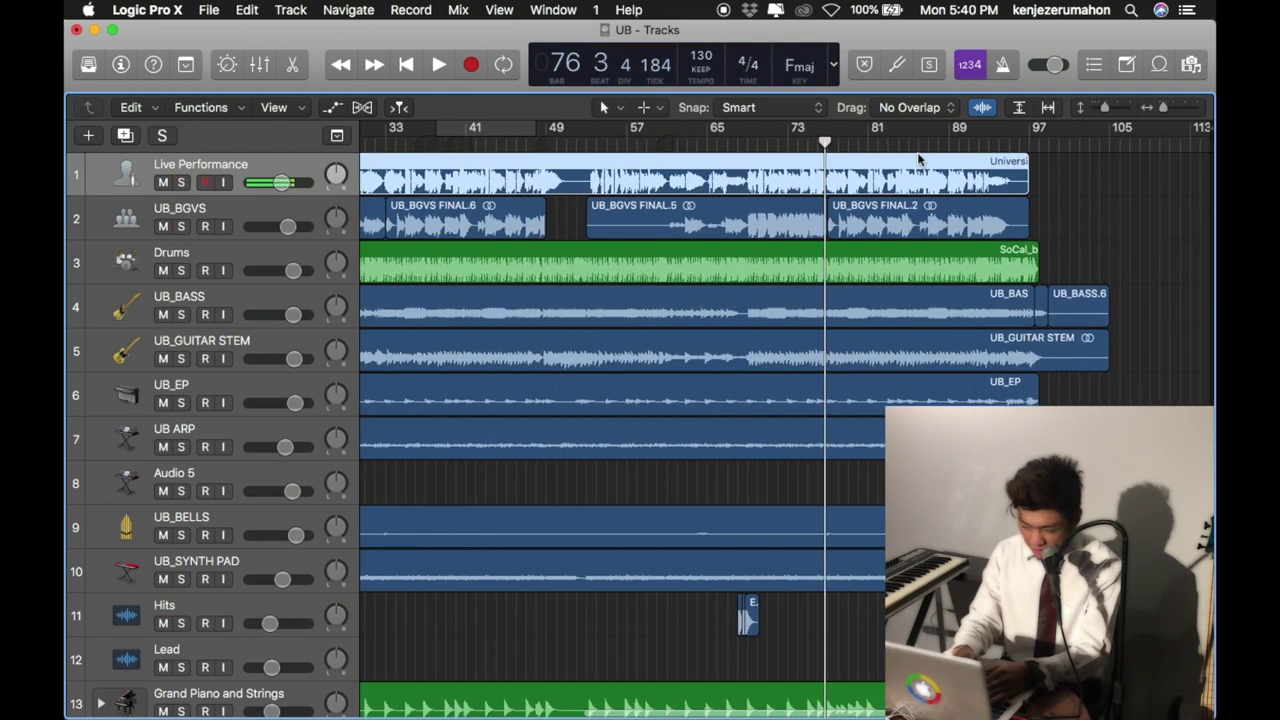
pyautogui.press('space')
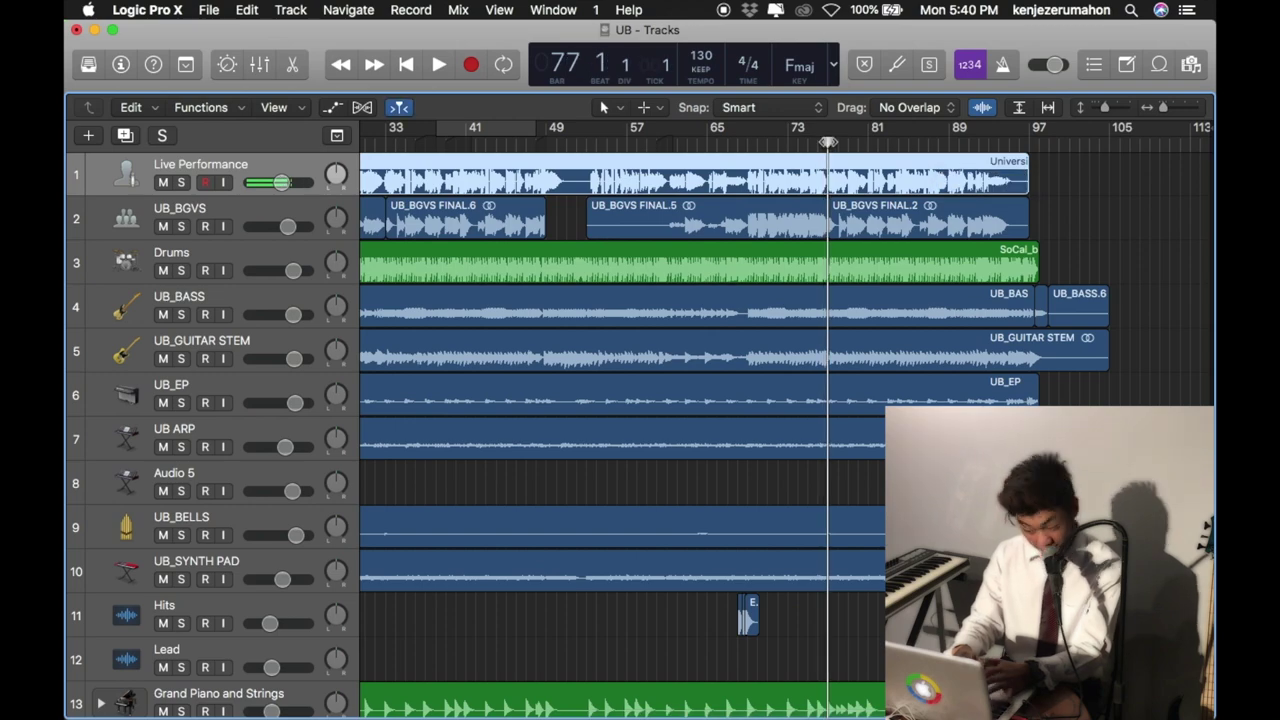
pyautogui.press('space')
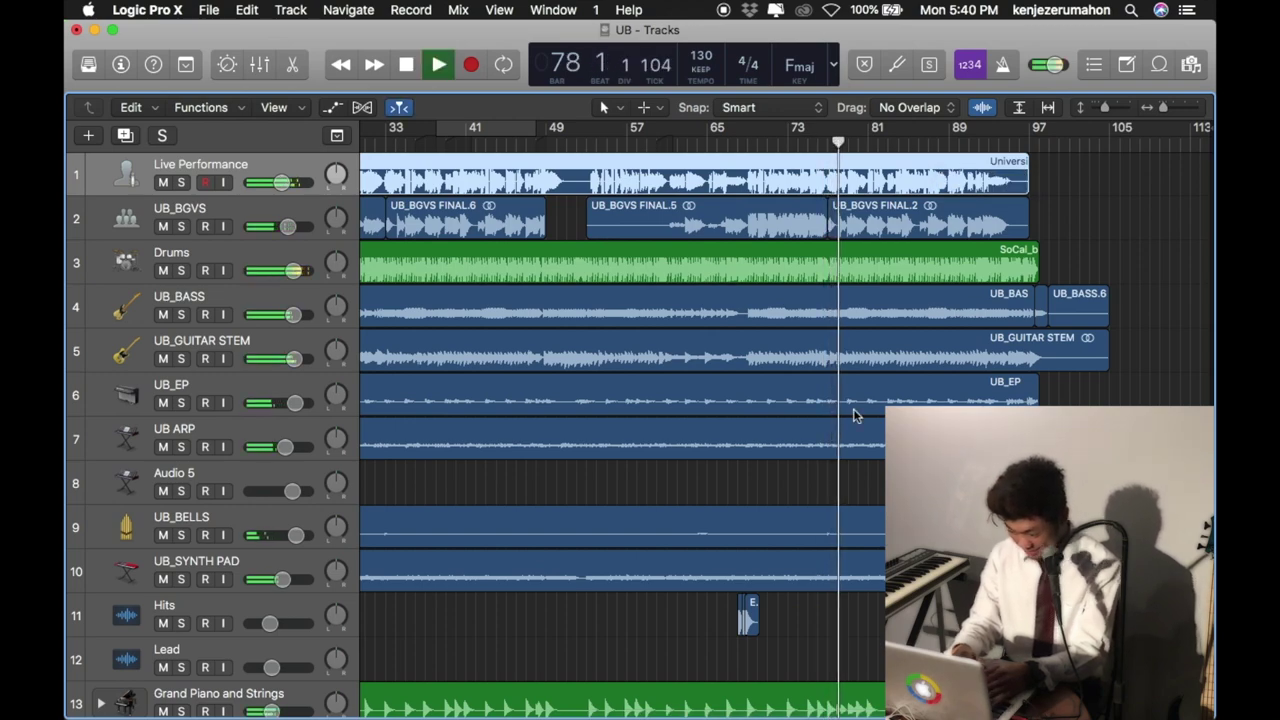
pyautogui.press('super+Right')
pyautogui.press('super+Right')
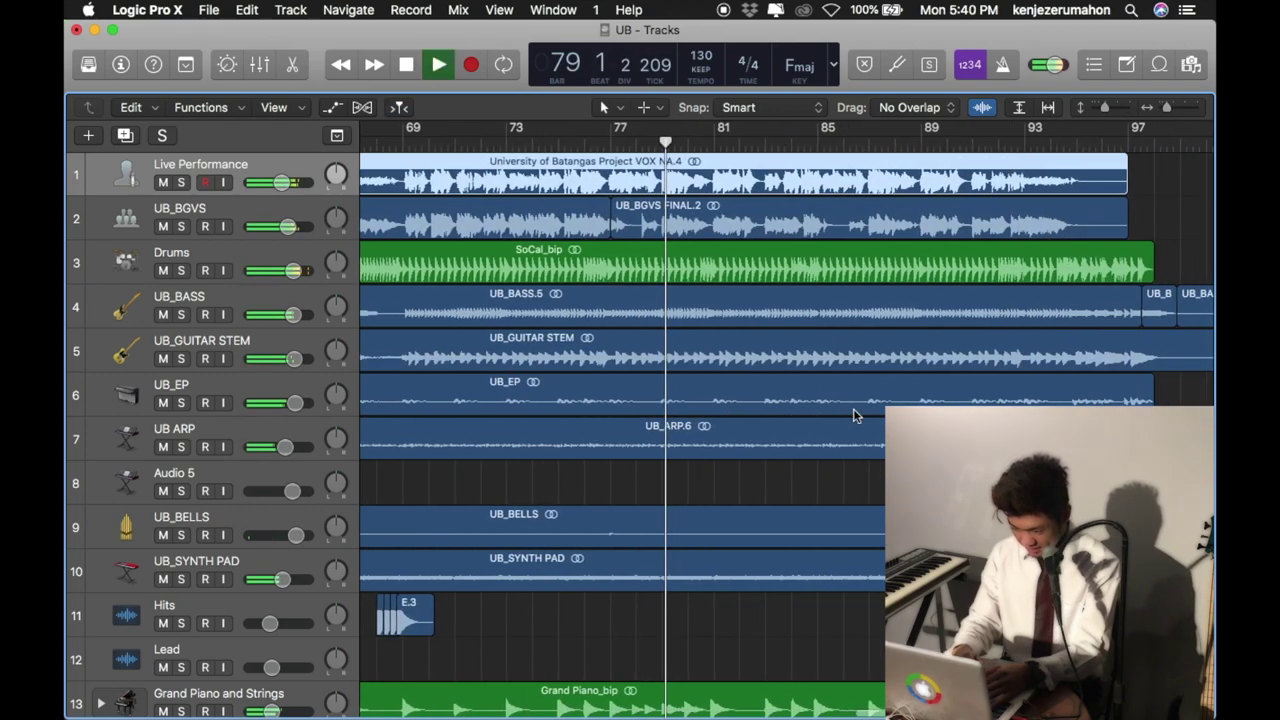
pyautogui.scroll(-5, 853, 408)
pyautogui.press('super+Left')
pyautogui.press('super+Left')
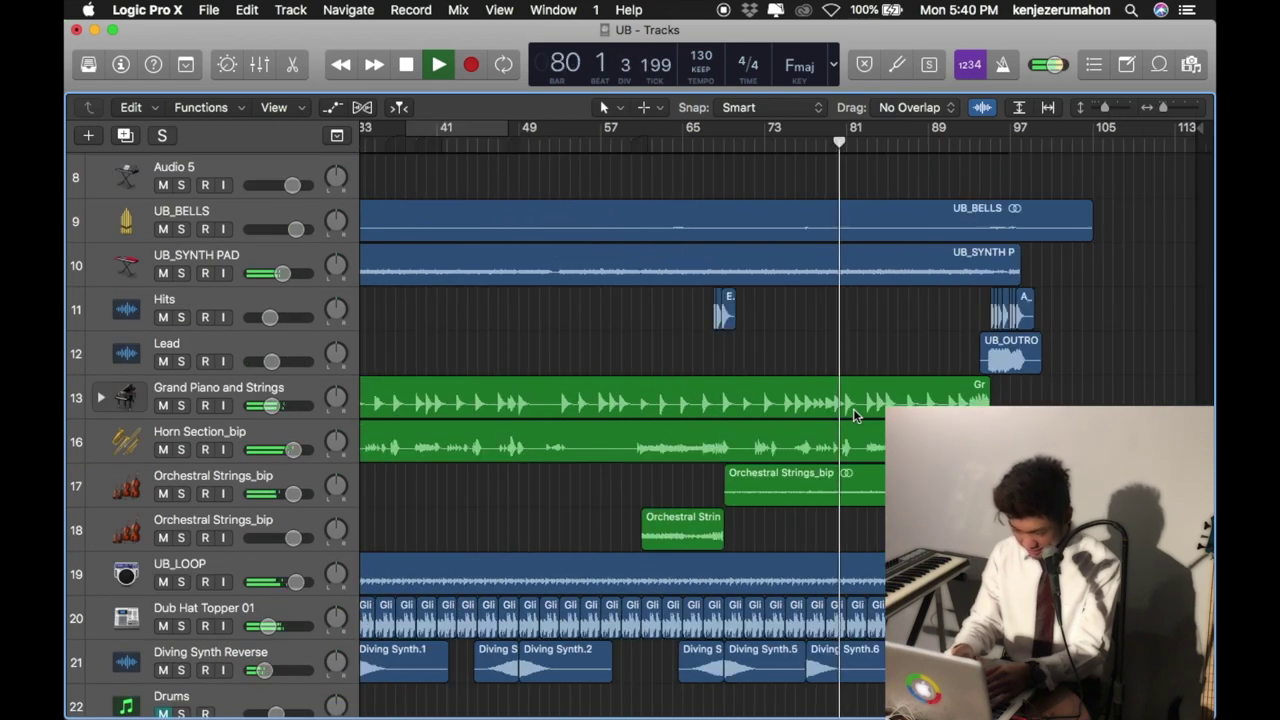
pyautogui.scroll(5, 853, 408)
pyautogui.scroll(1, 853, 408)
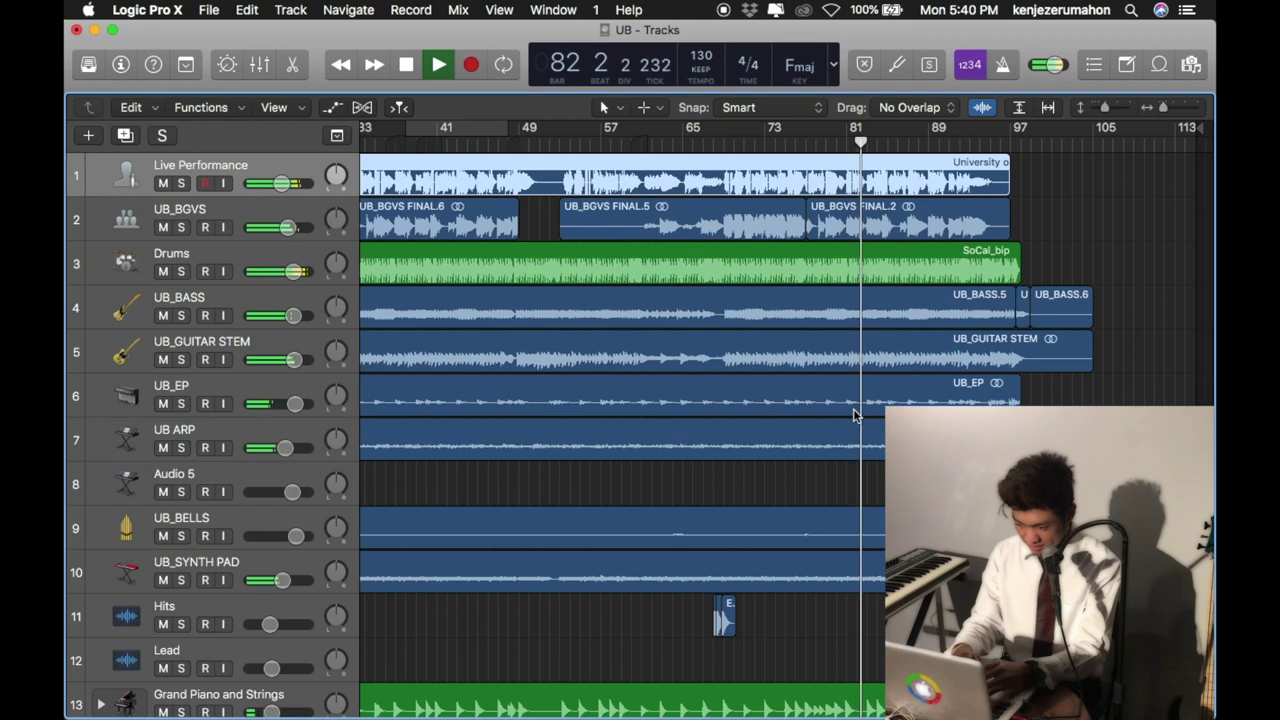
# Skip ahead to about bar 92 and play the full mix from there towards the ending.
pyautogui.press('space')
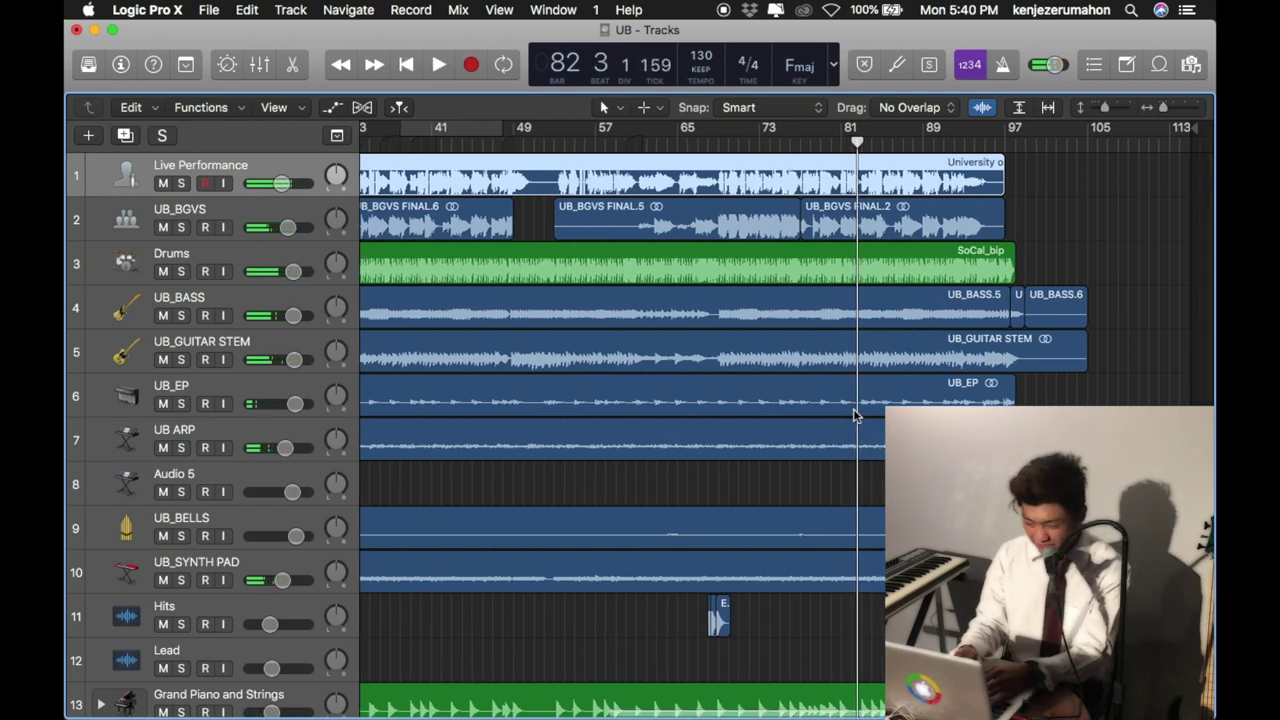
pyautogui.click(960, 148)
pyautogui.press('space')
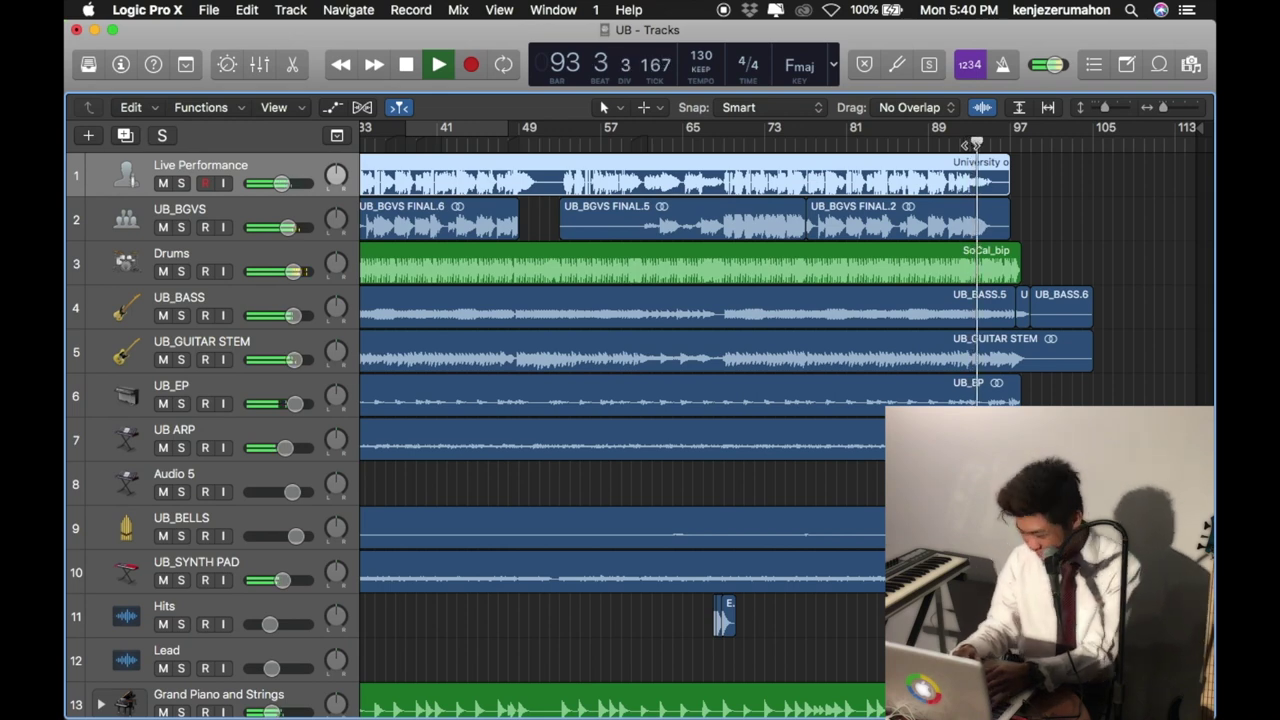
# Examine the closing bars of the vocal and instrument regions up close during playback, and return to an overview of the arrangement.
pyautogui.press('super+Right')
pyautogui.press('super+Right')
pyautogui.press('super+Right')
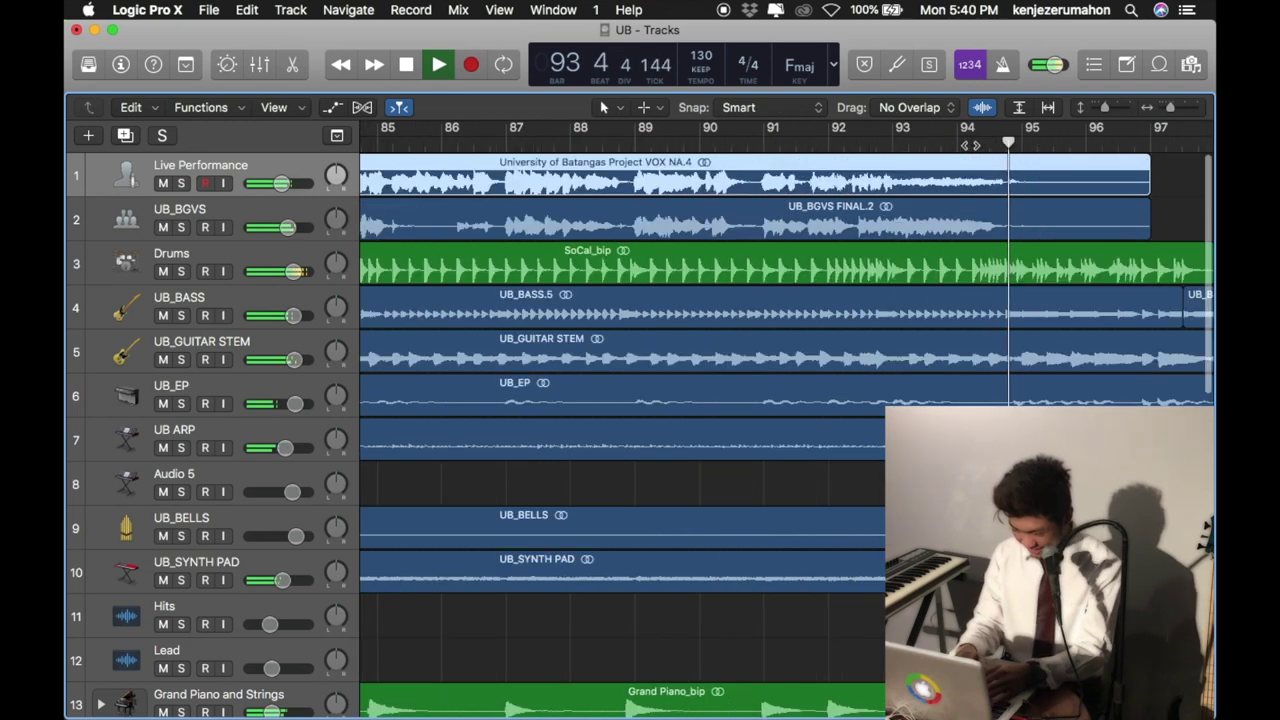
pyautogui.press('super+Right')
pyautogui.press('super+Right')
pyautogui.press('super+Right')
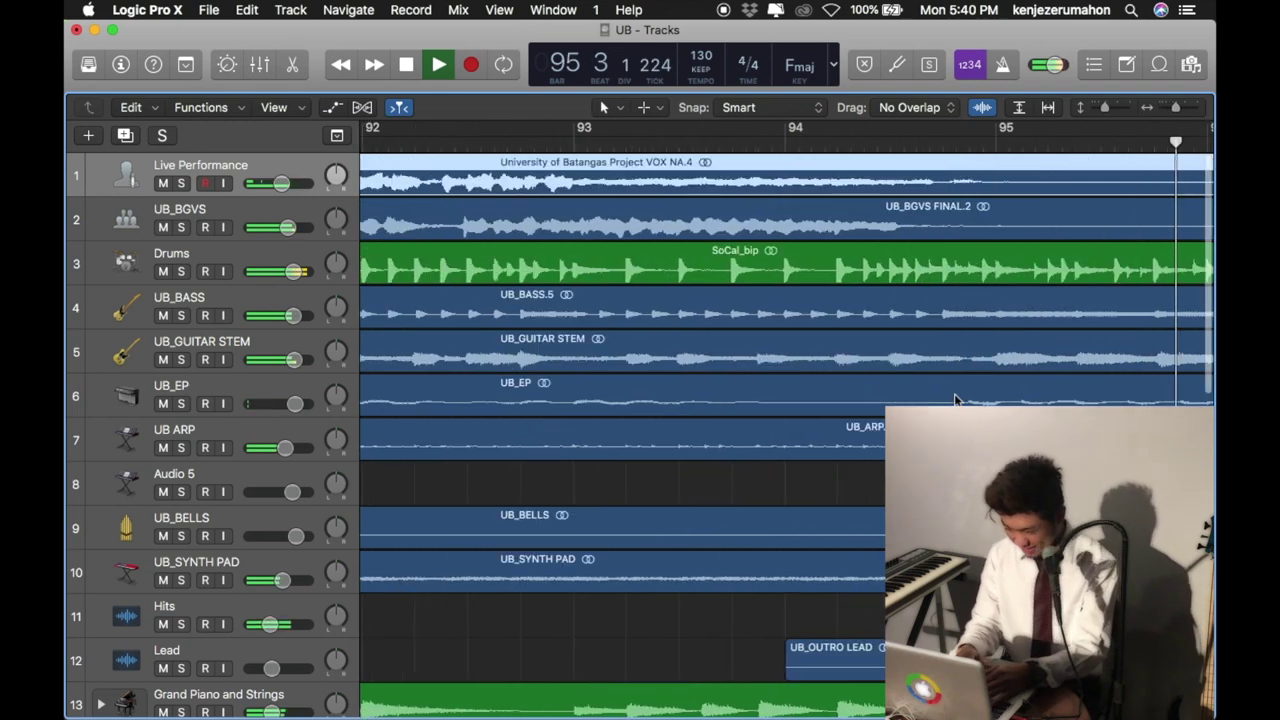
pyautogui.press('super+Left')
pyautogui.press('super+Left')
pyautogui.press('super+Left')
pyautogui.press('super+Left')
pyautogui.press('super+Left')
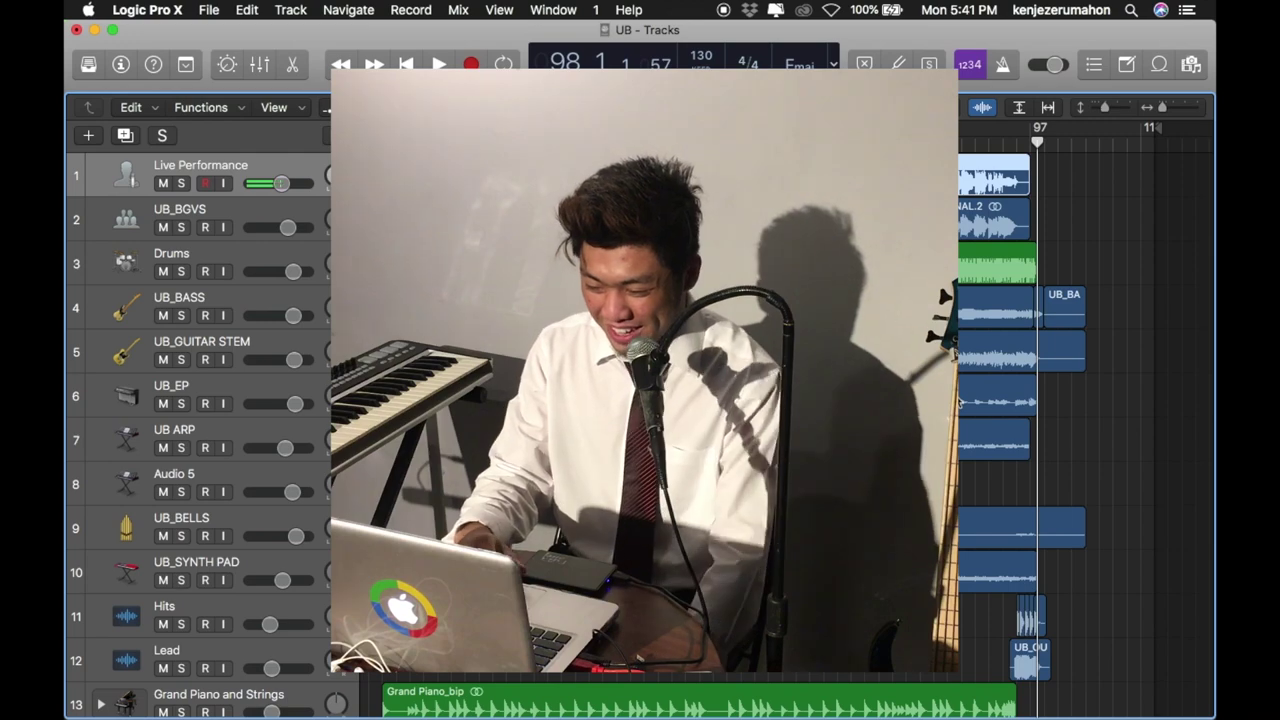
pyautogui.scroll(-8, 959, 400)
pyautogui.scroll(8, 959, 401)
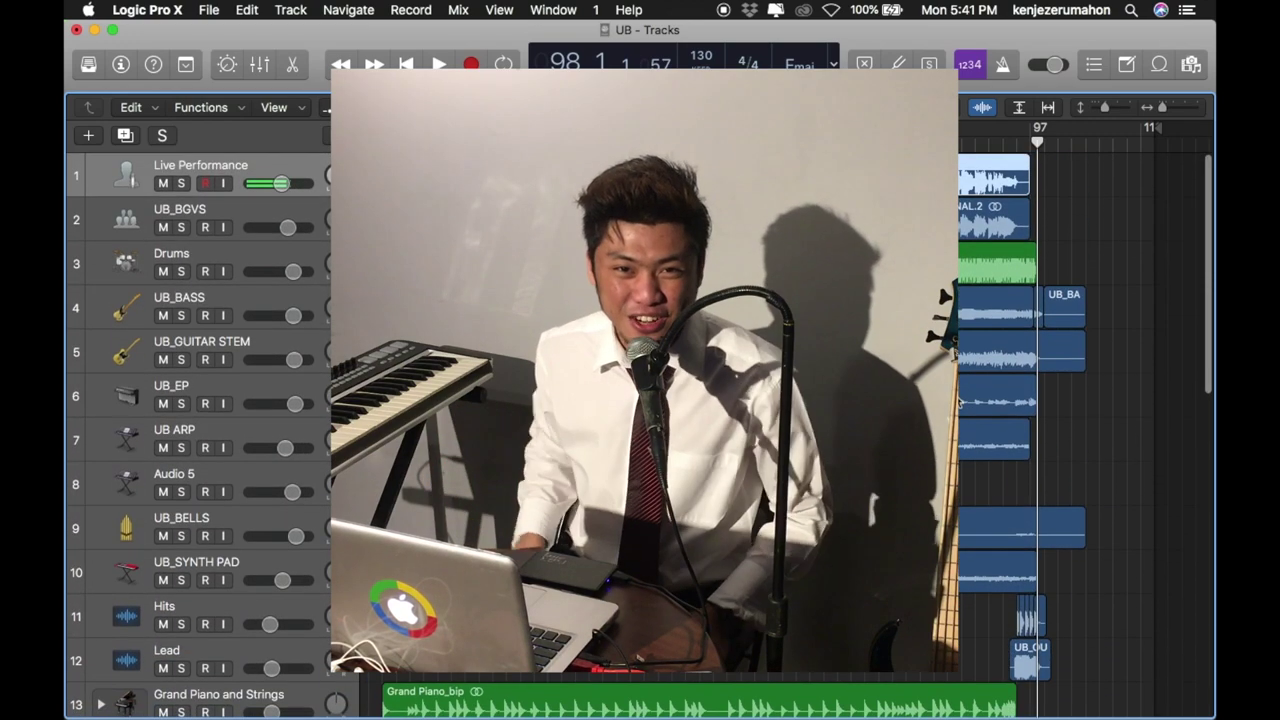